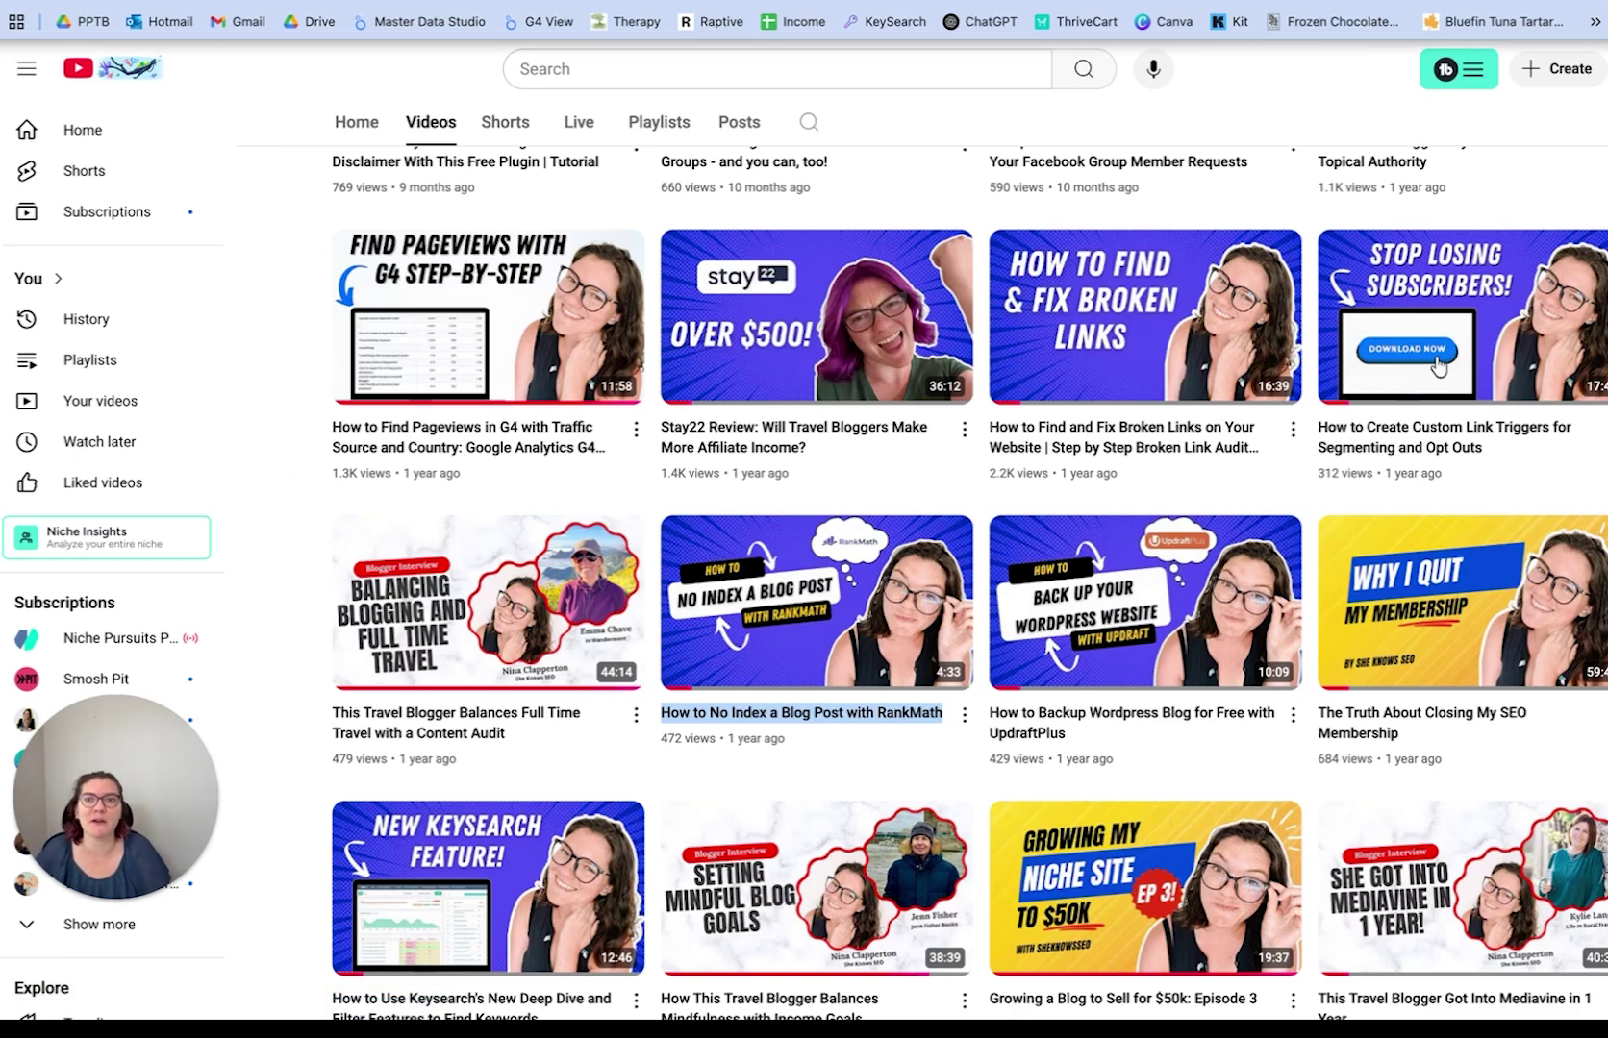
Switch from YouTube to the AI Video Cut projects page.
click(272, 3)
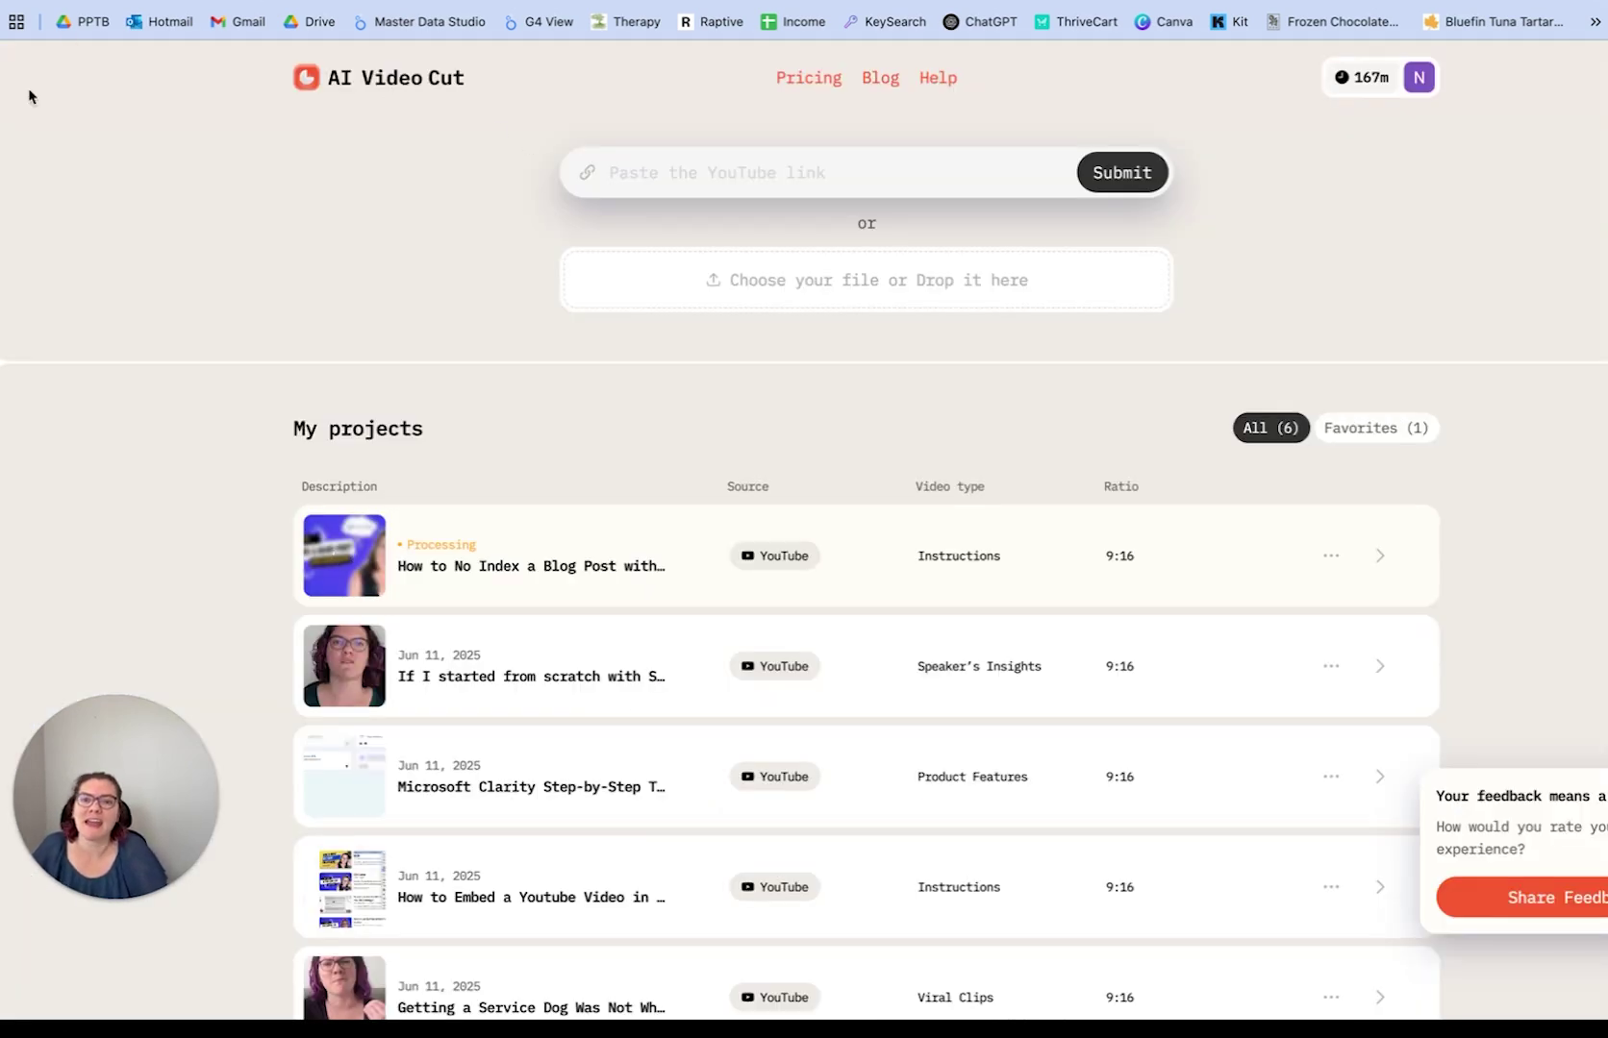
Paste the RankMath video link, delete its '&t=1s' timestamp, and submit it.
click(719, 177)
text(https://www.youtube.com/watch?v=HiJcSCmtriM&t=1s)
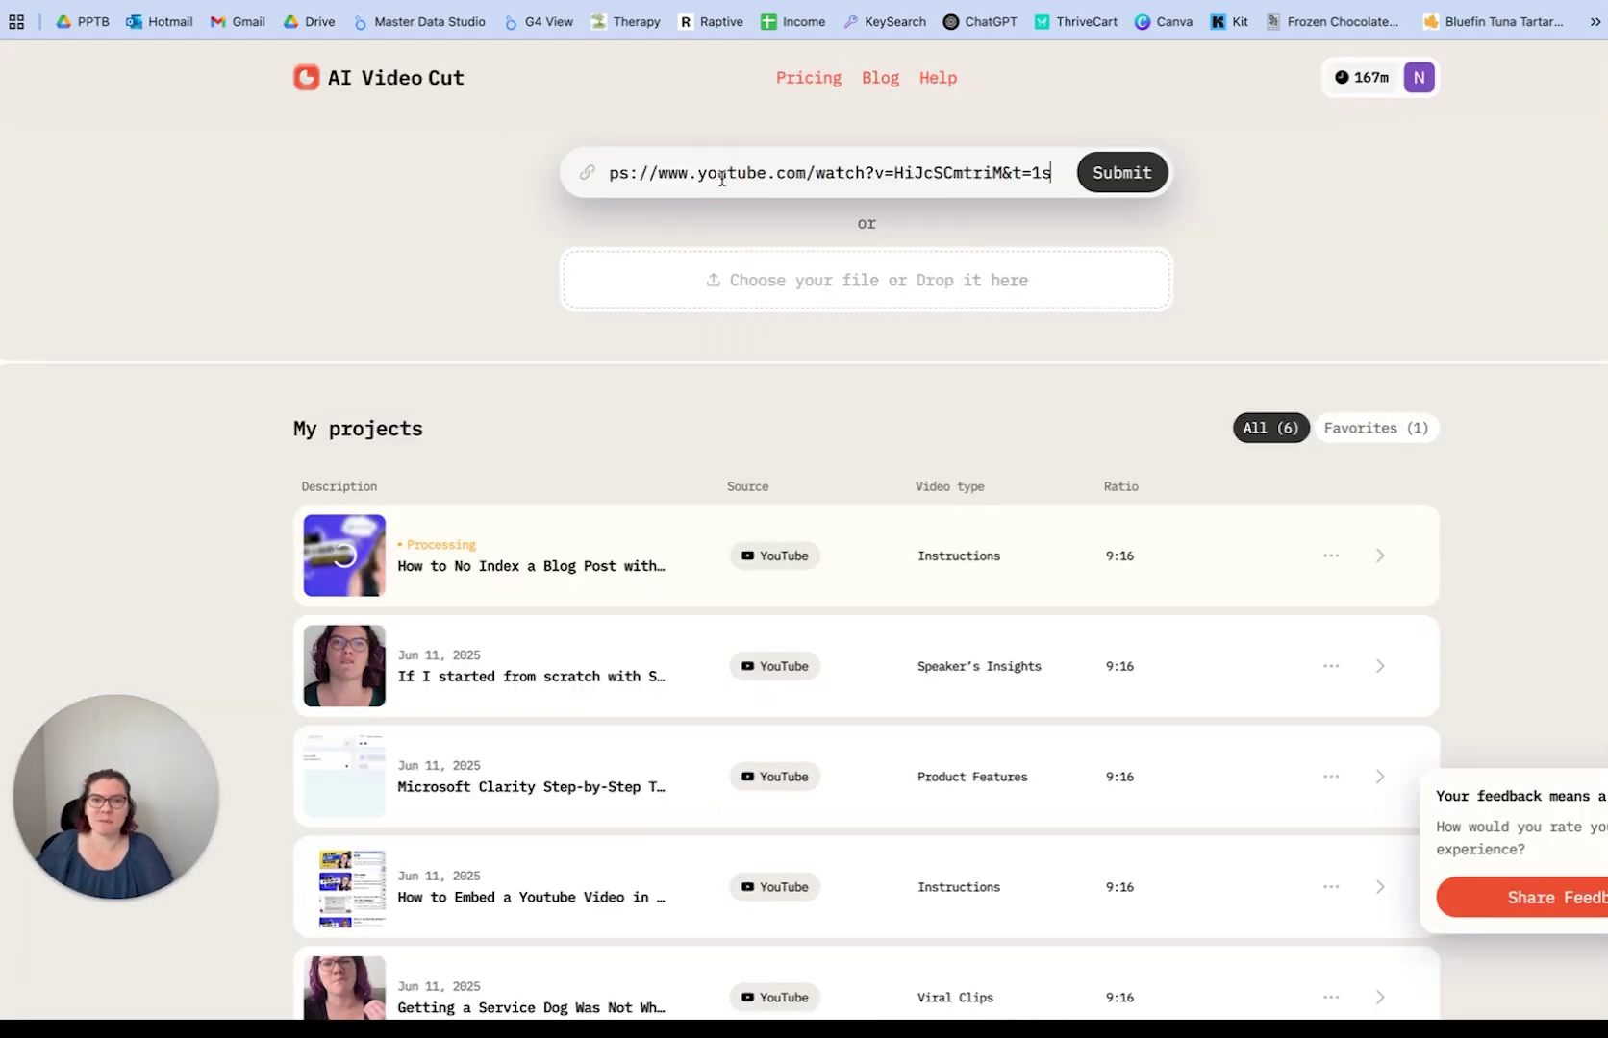
drag(1002, 173, 1199, 185)
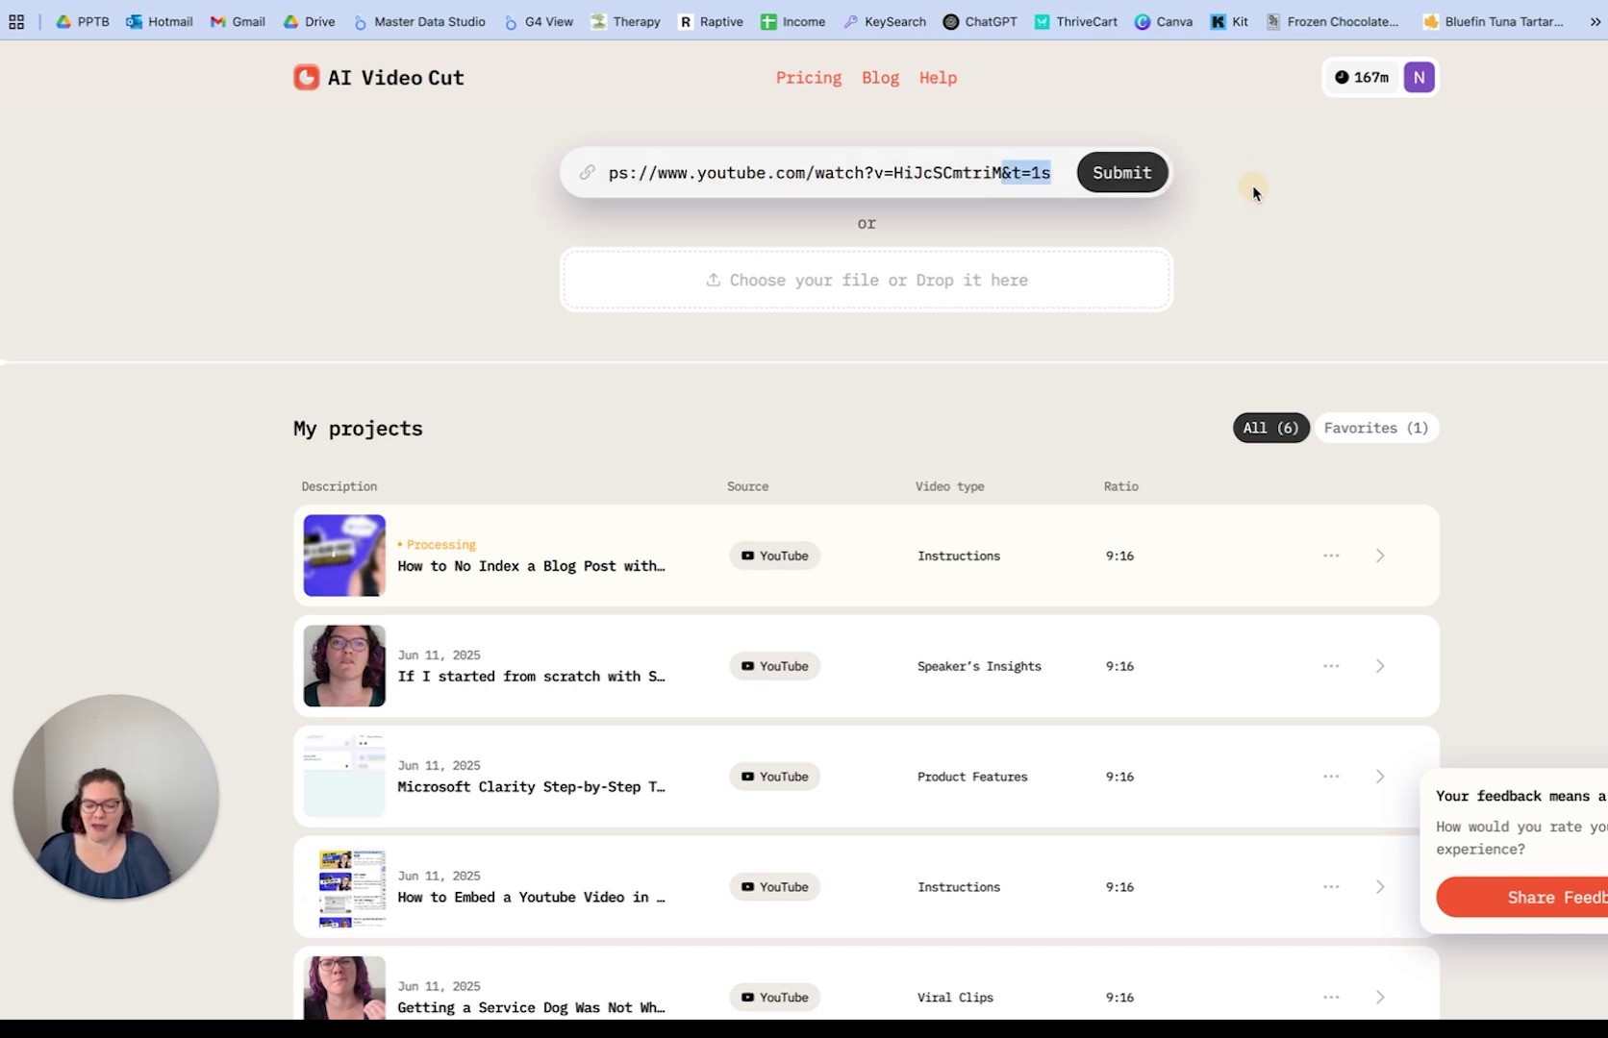
key(BackSpace)
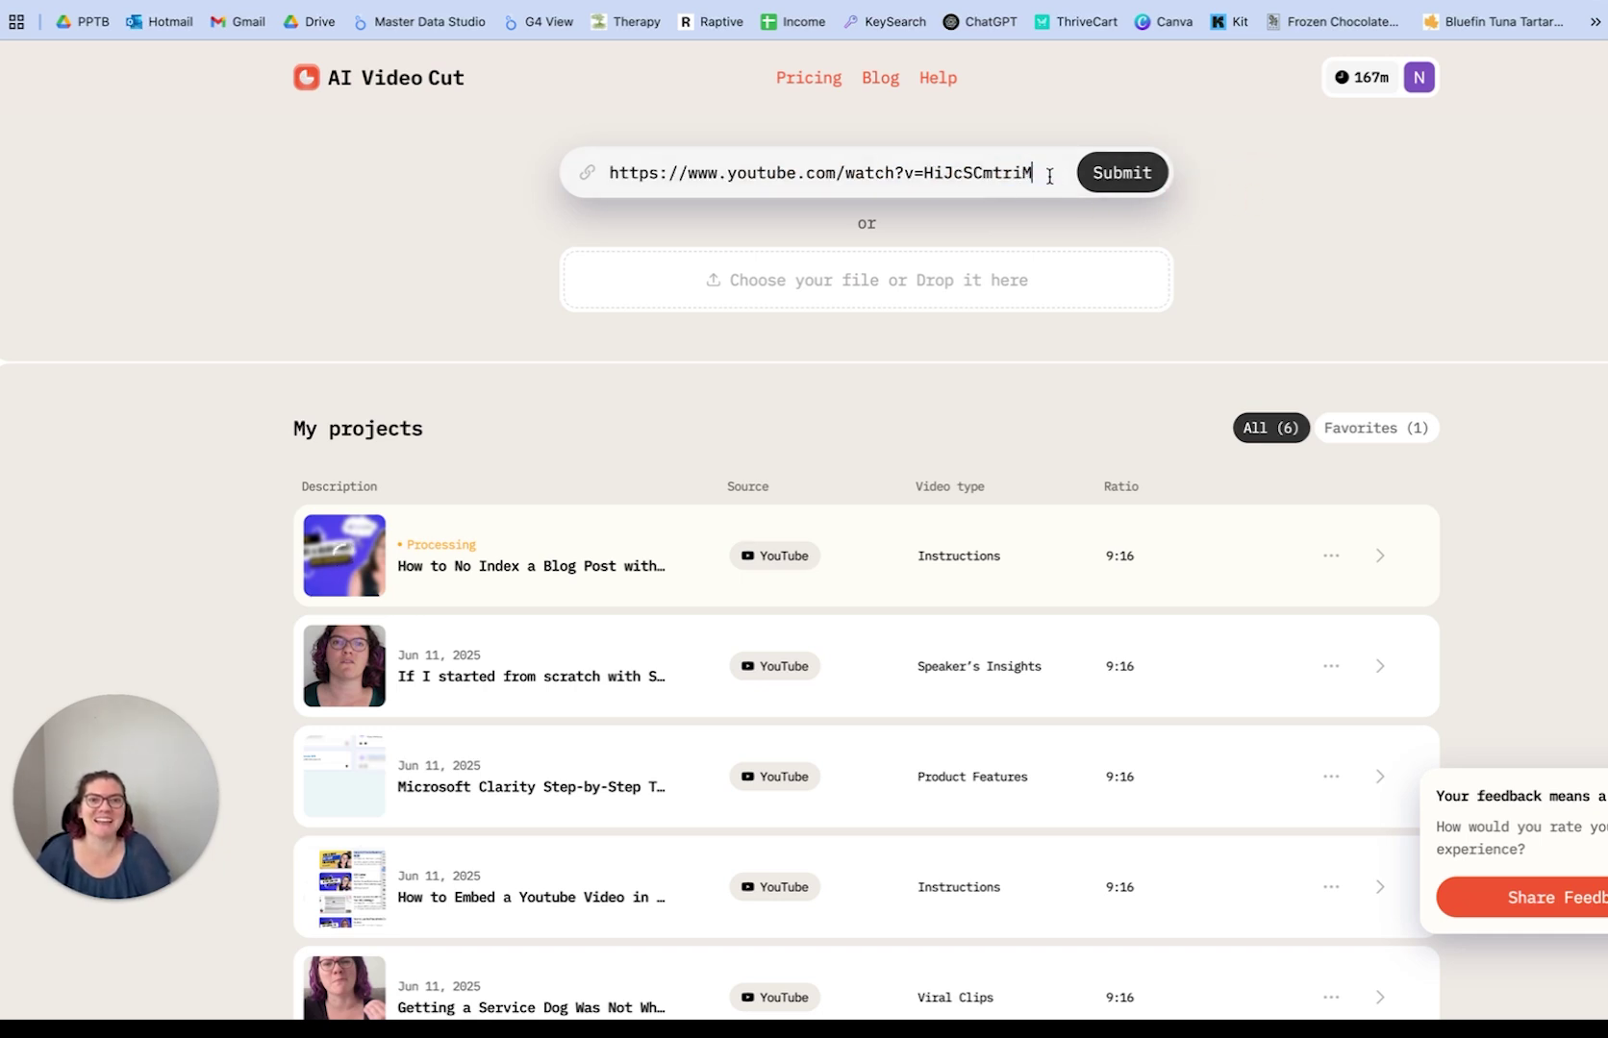
click(1116, 182)
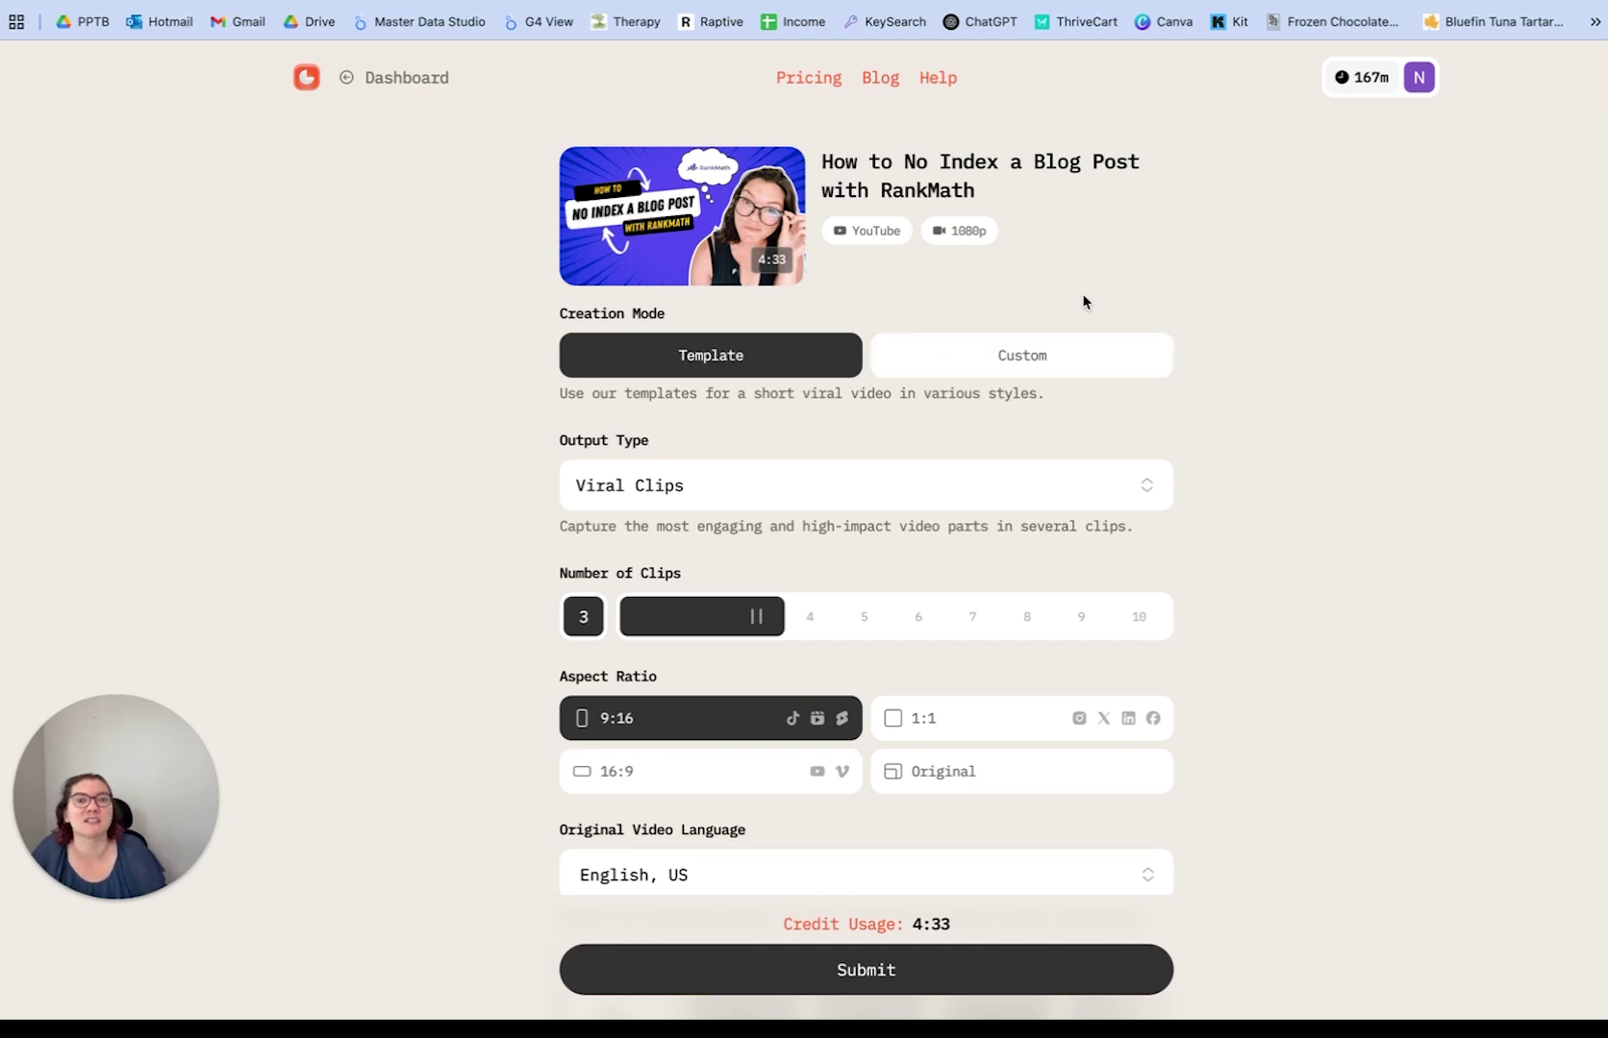
click(745, 473)
scroll(774, 572, down, 6)
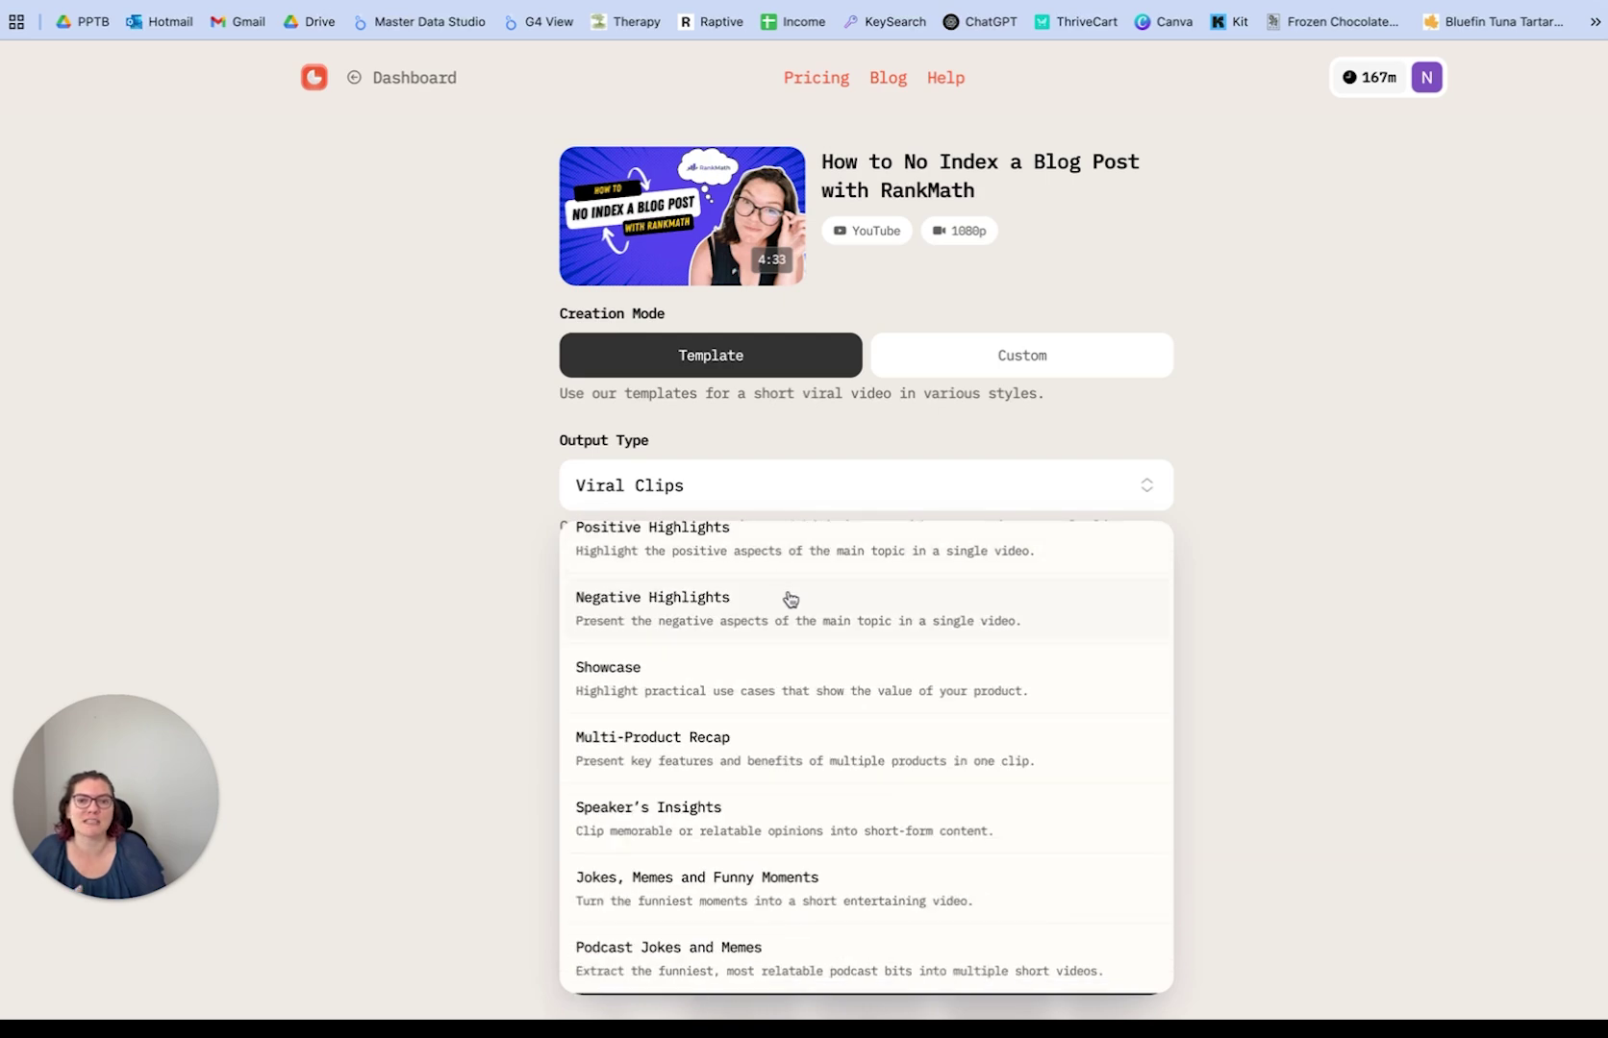
scroll(856, 721, up, 6)
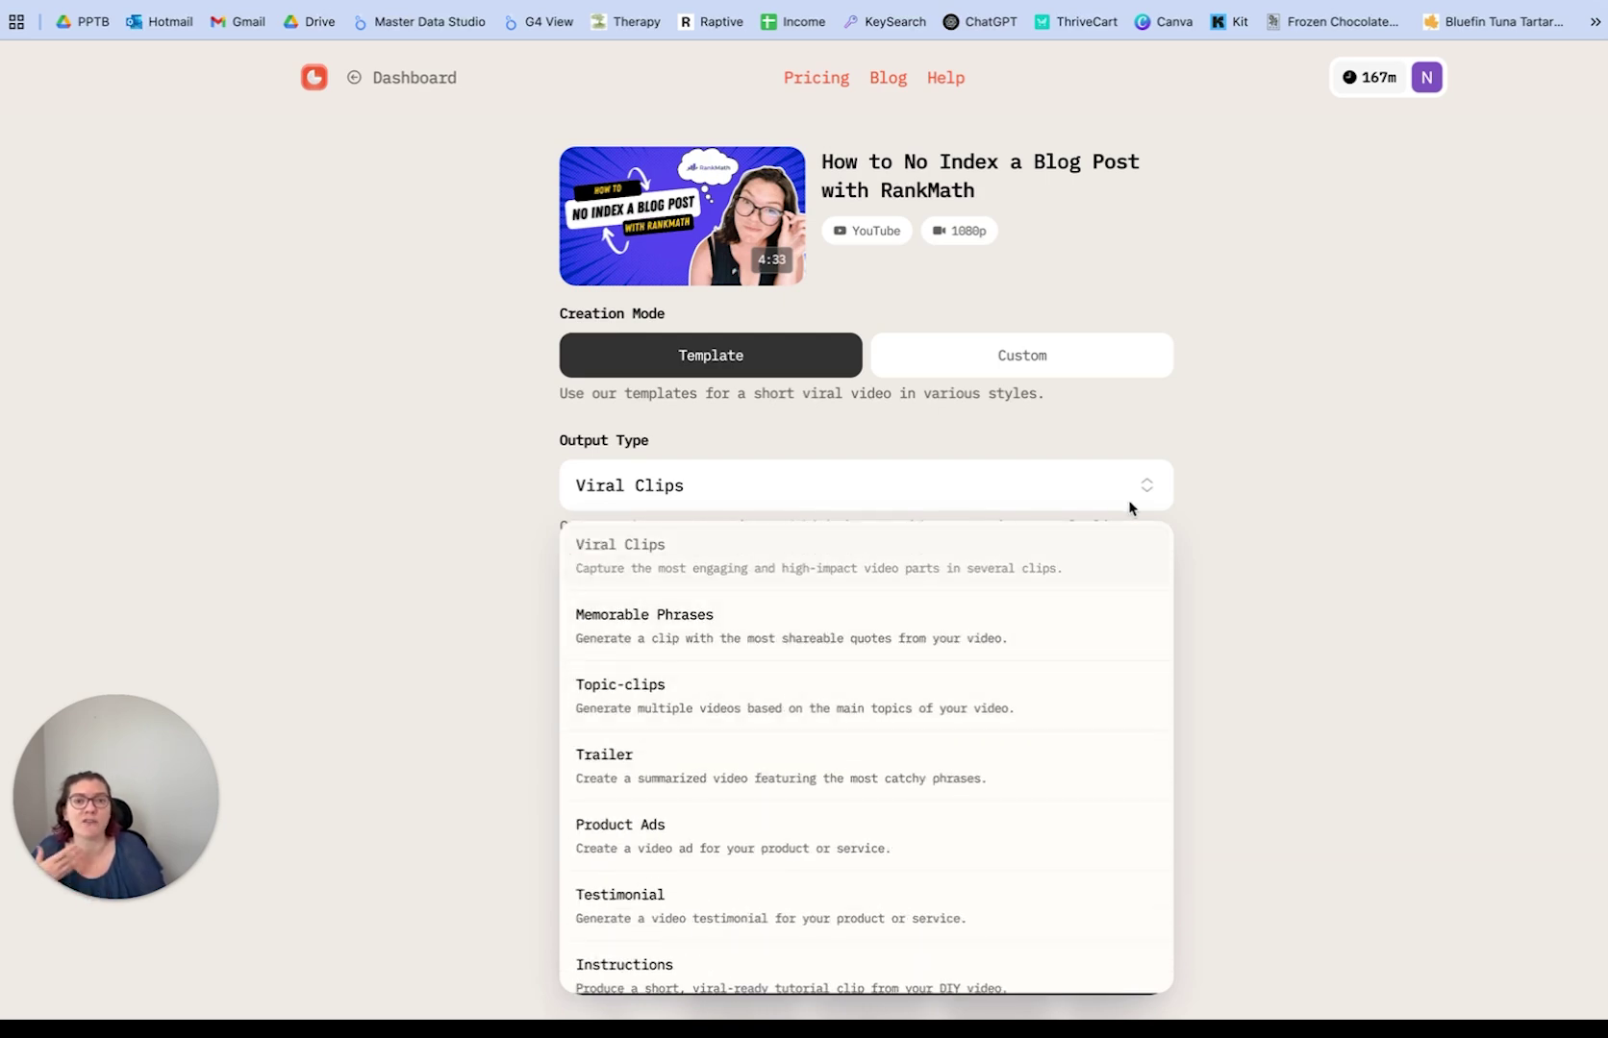
click(1249, 416)
click(1094, 355)
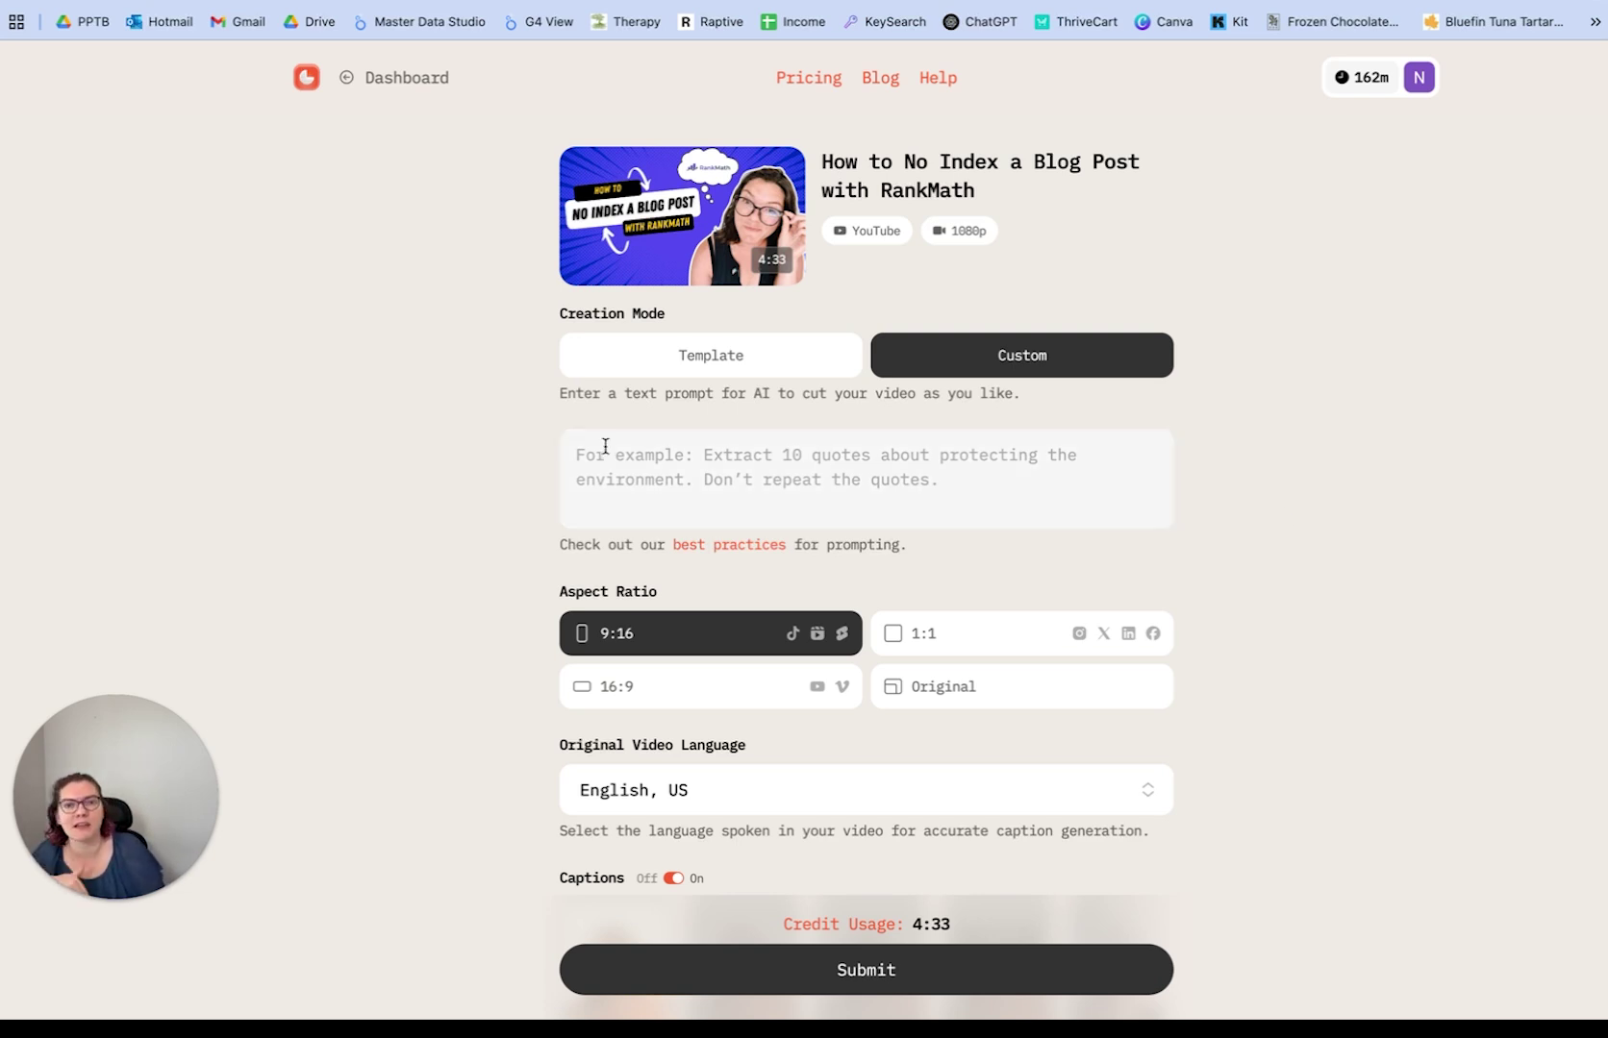
click(765, 382)
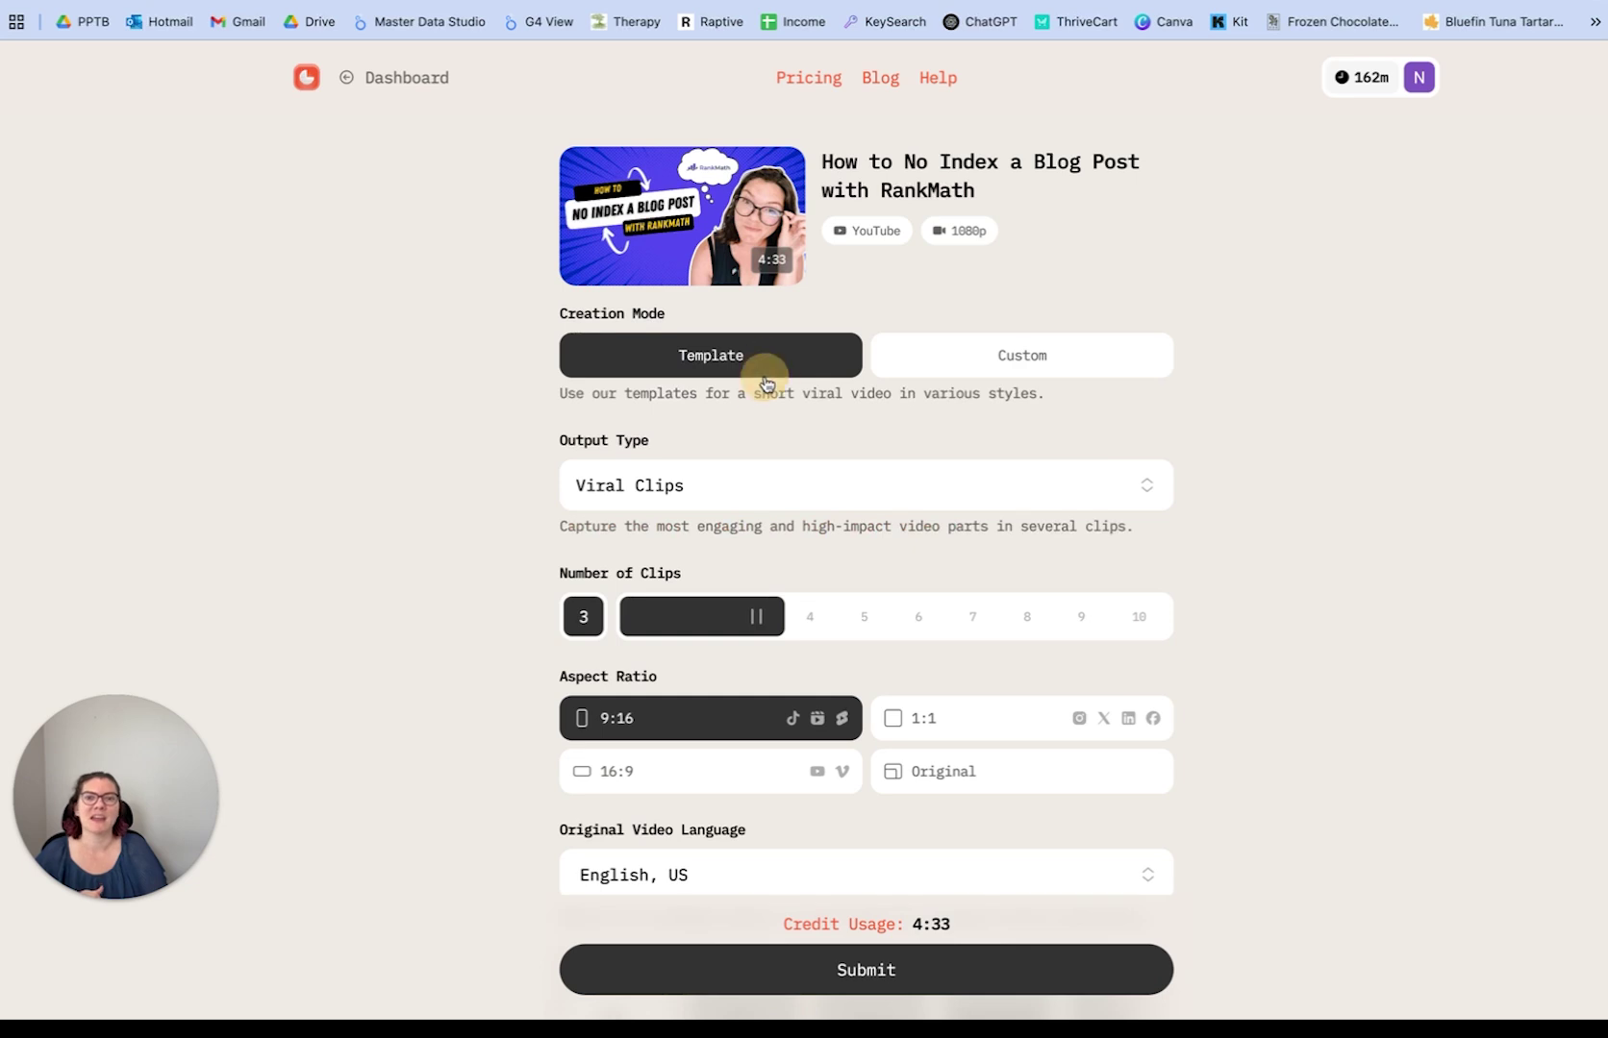
click(813, 493)
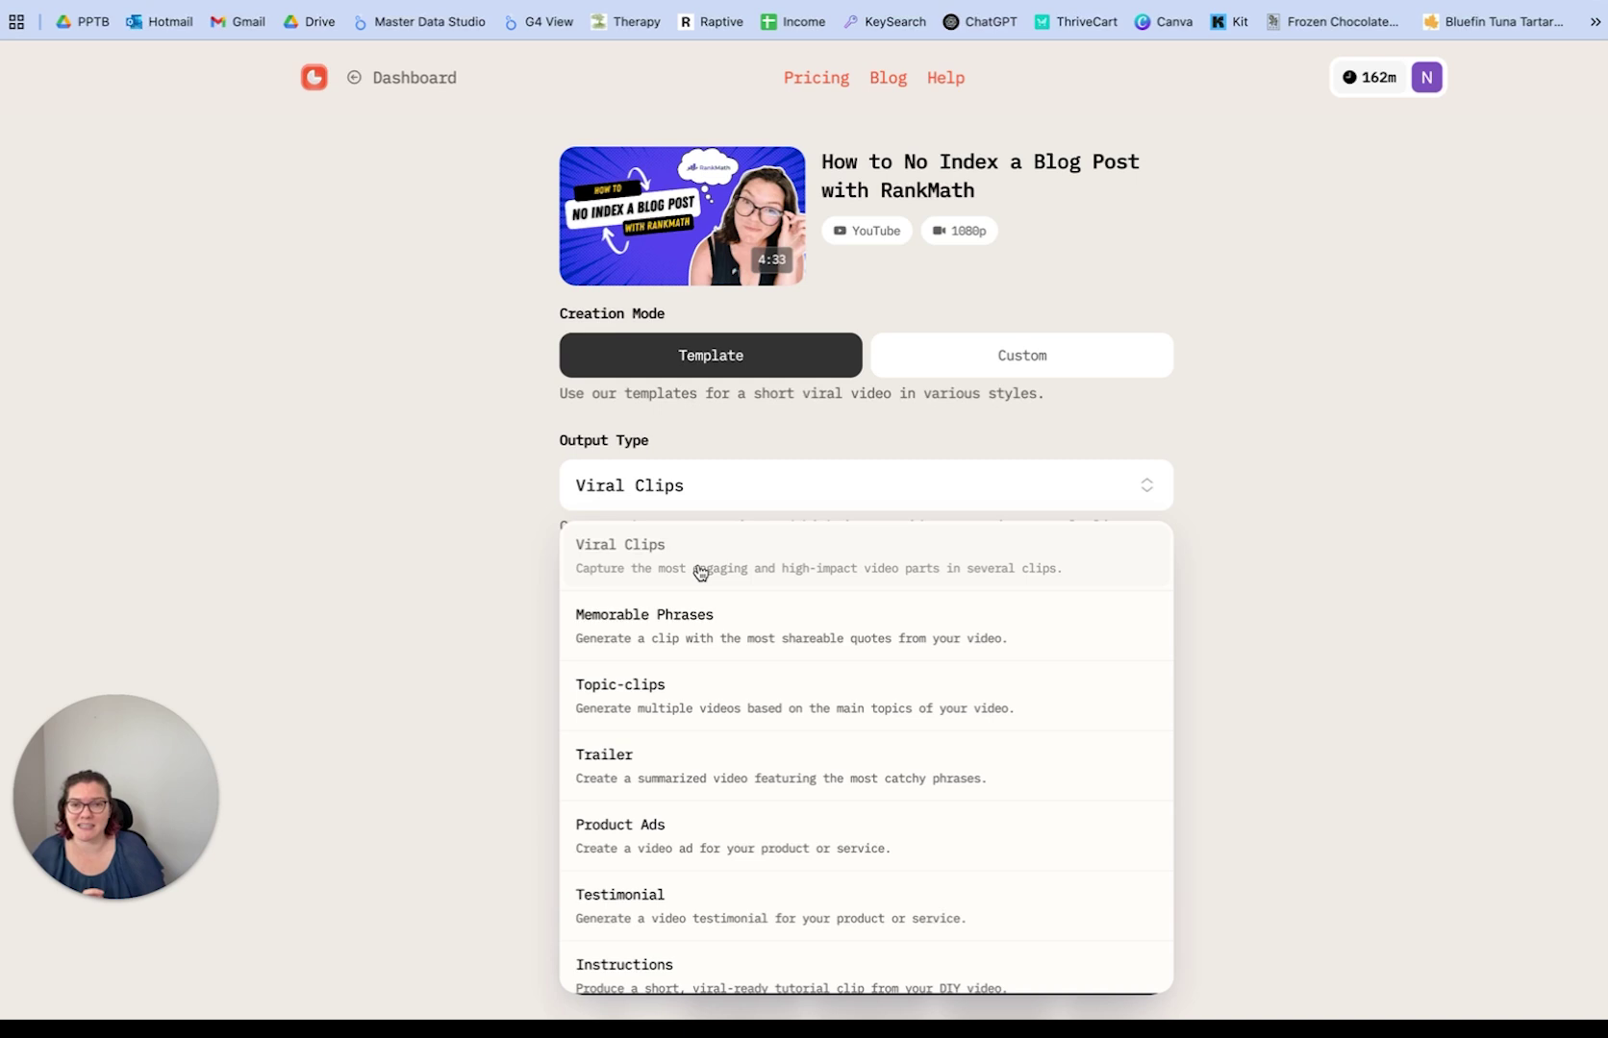
scroll(700, 572, down, 1)
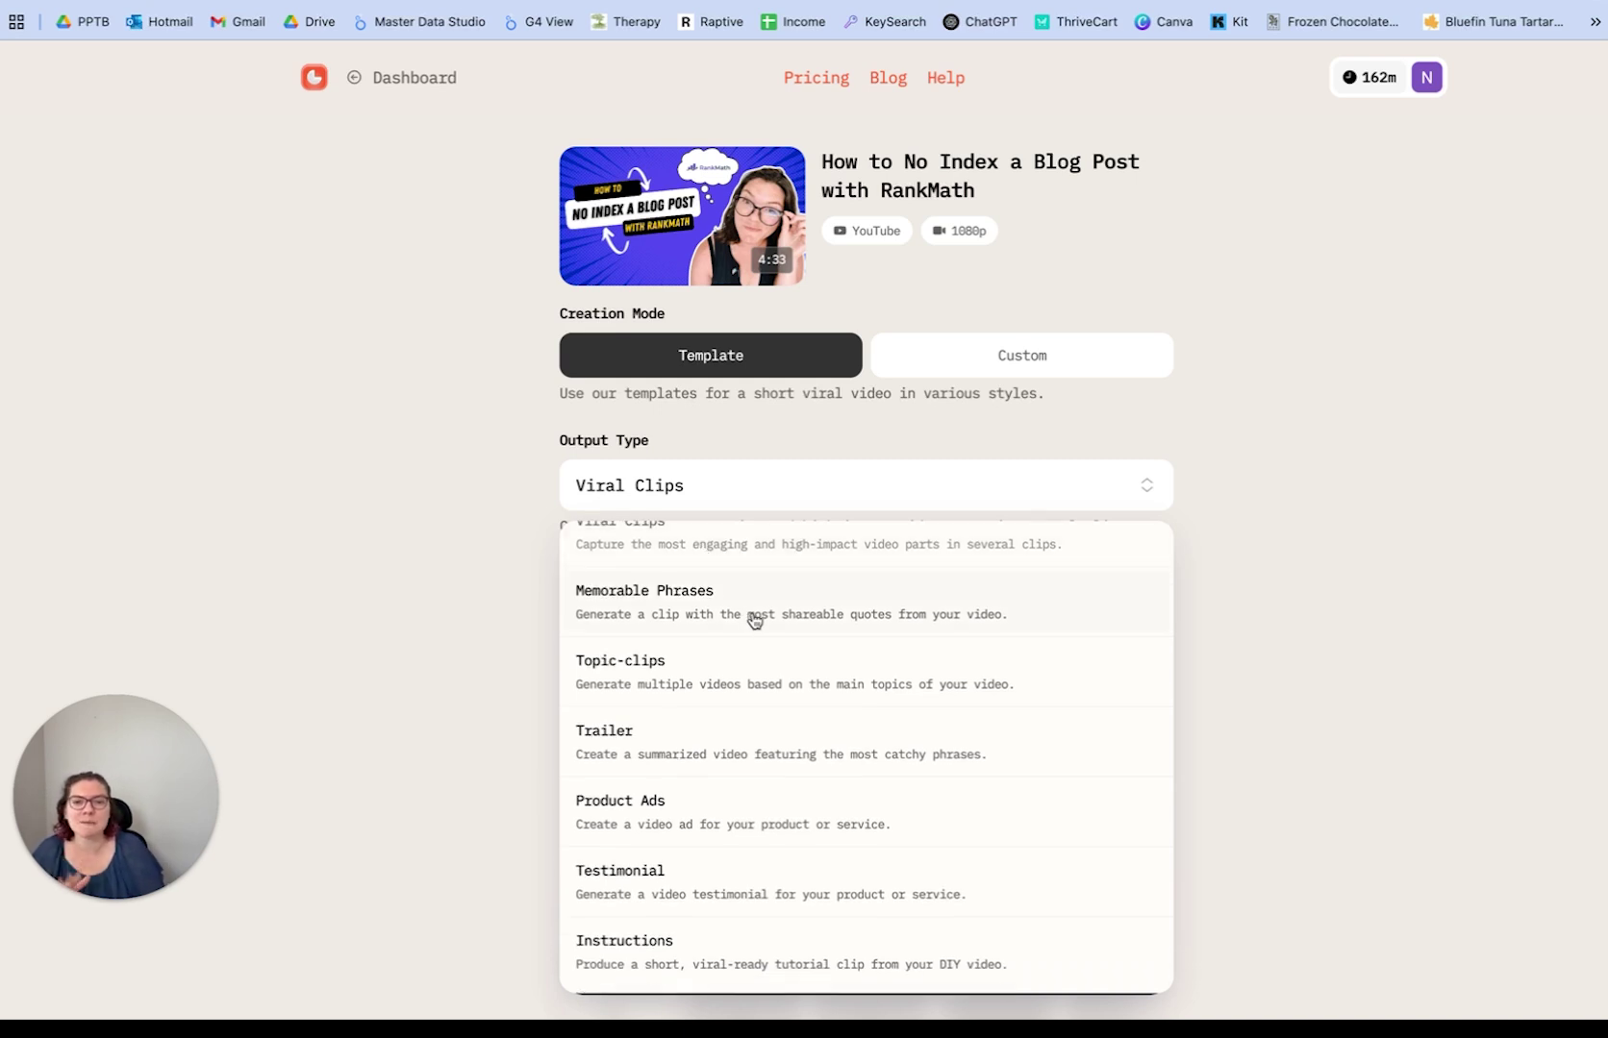
scroll(838, 678, up, 1)
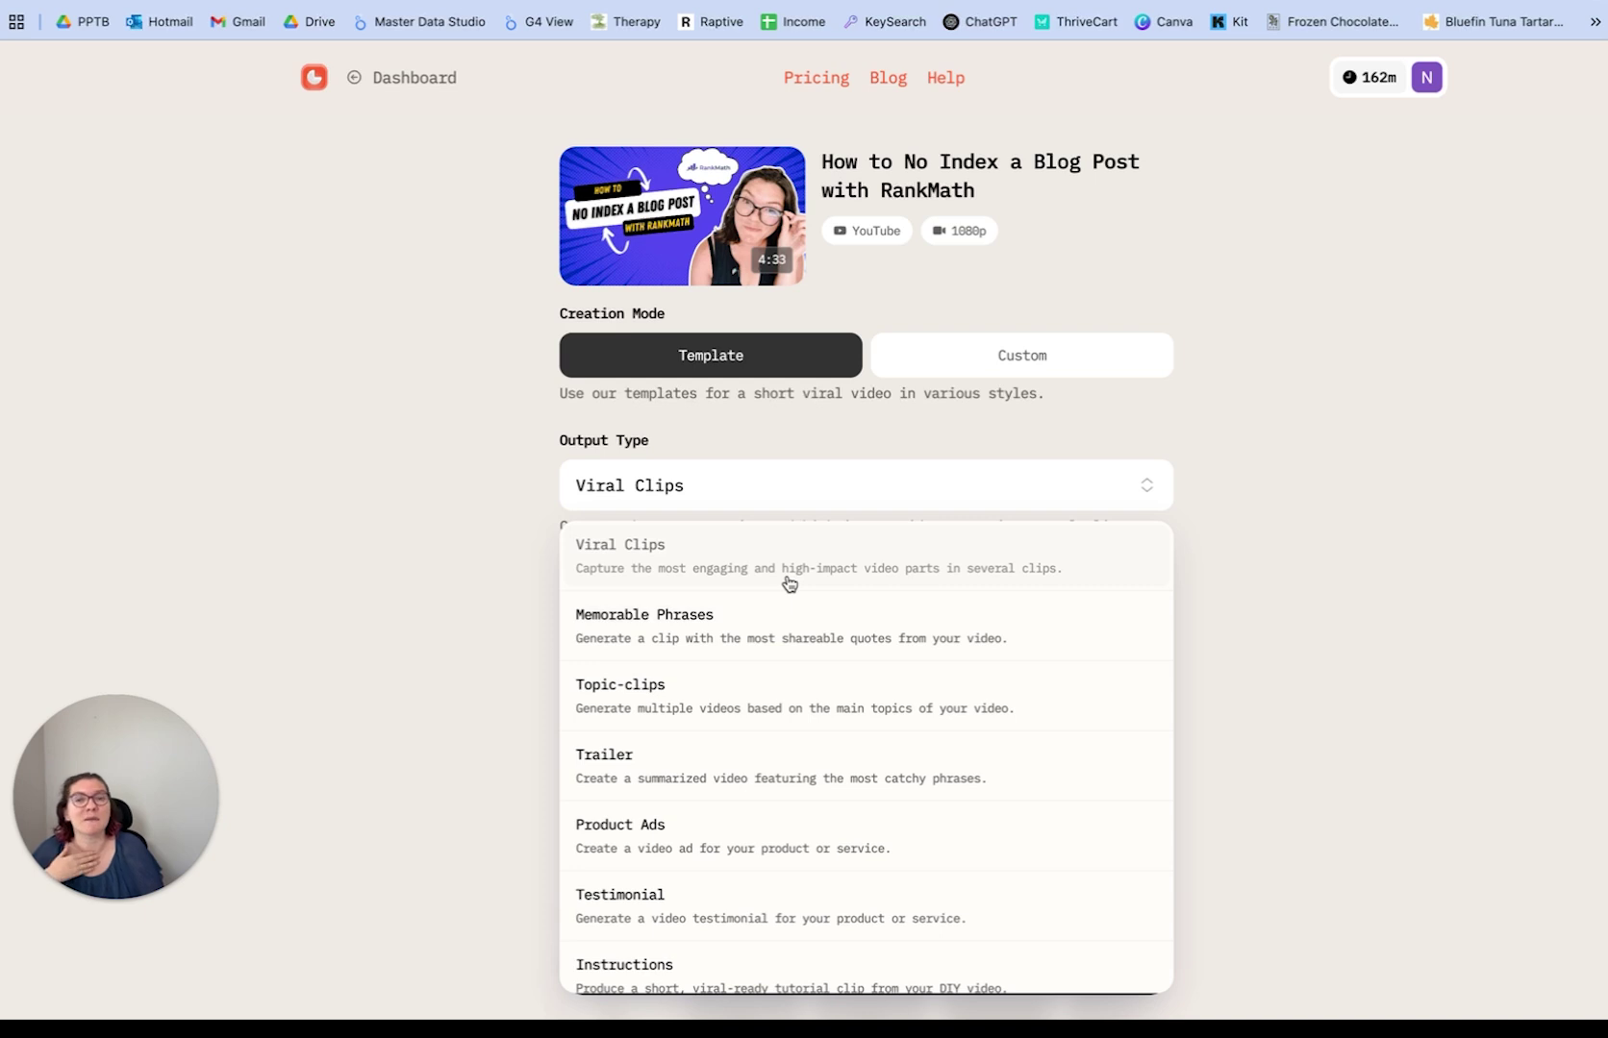
scroll(750, 815, down, 3)
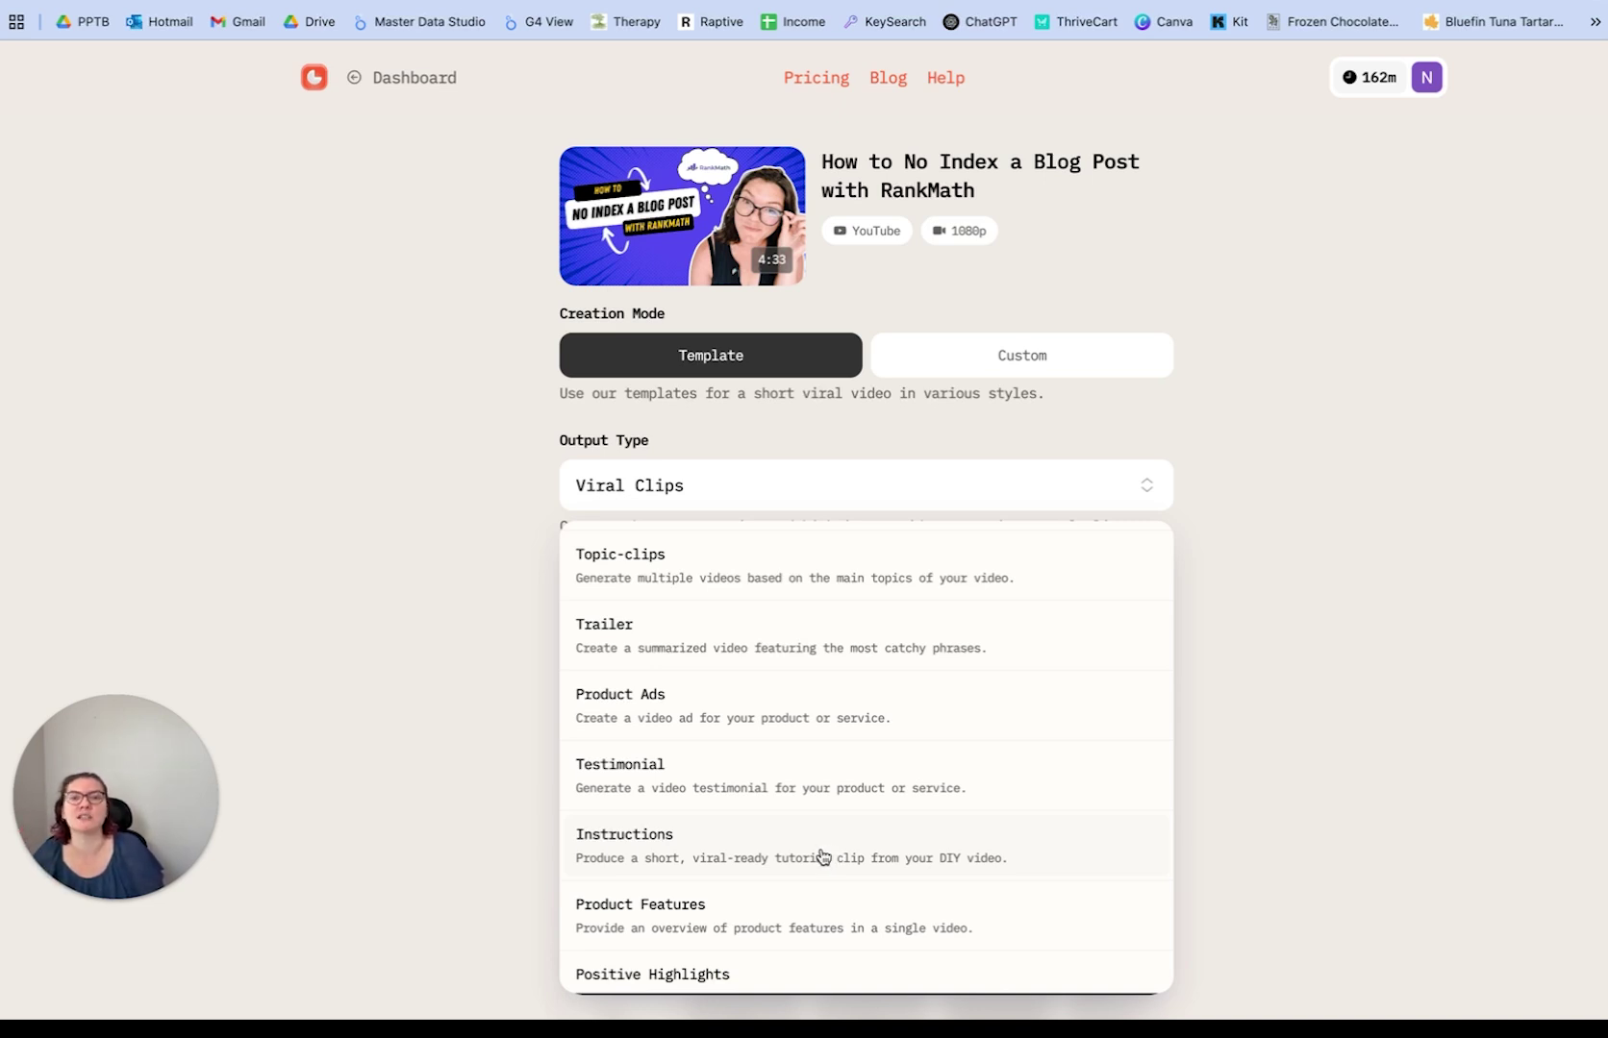
click(1286, 813)
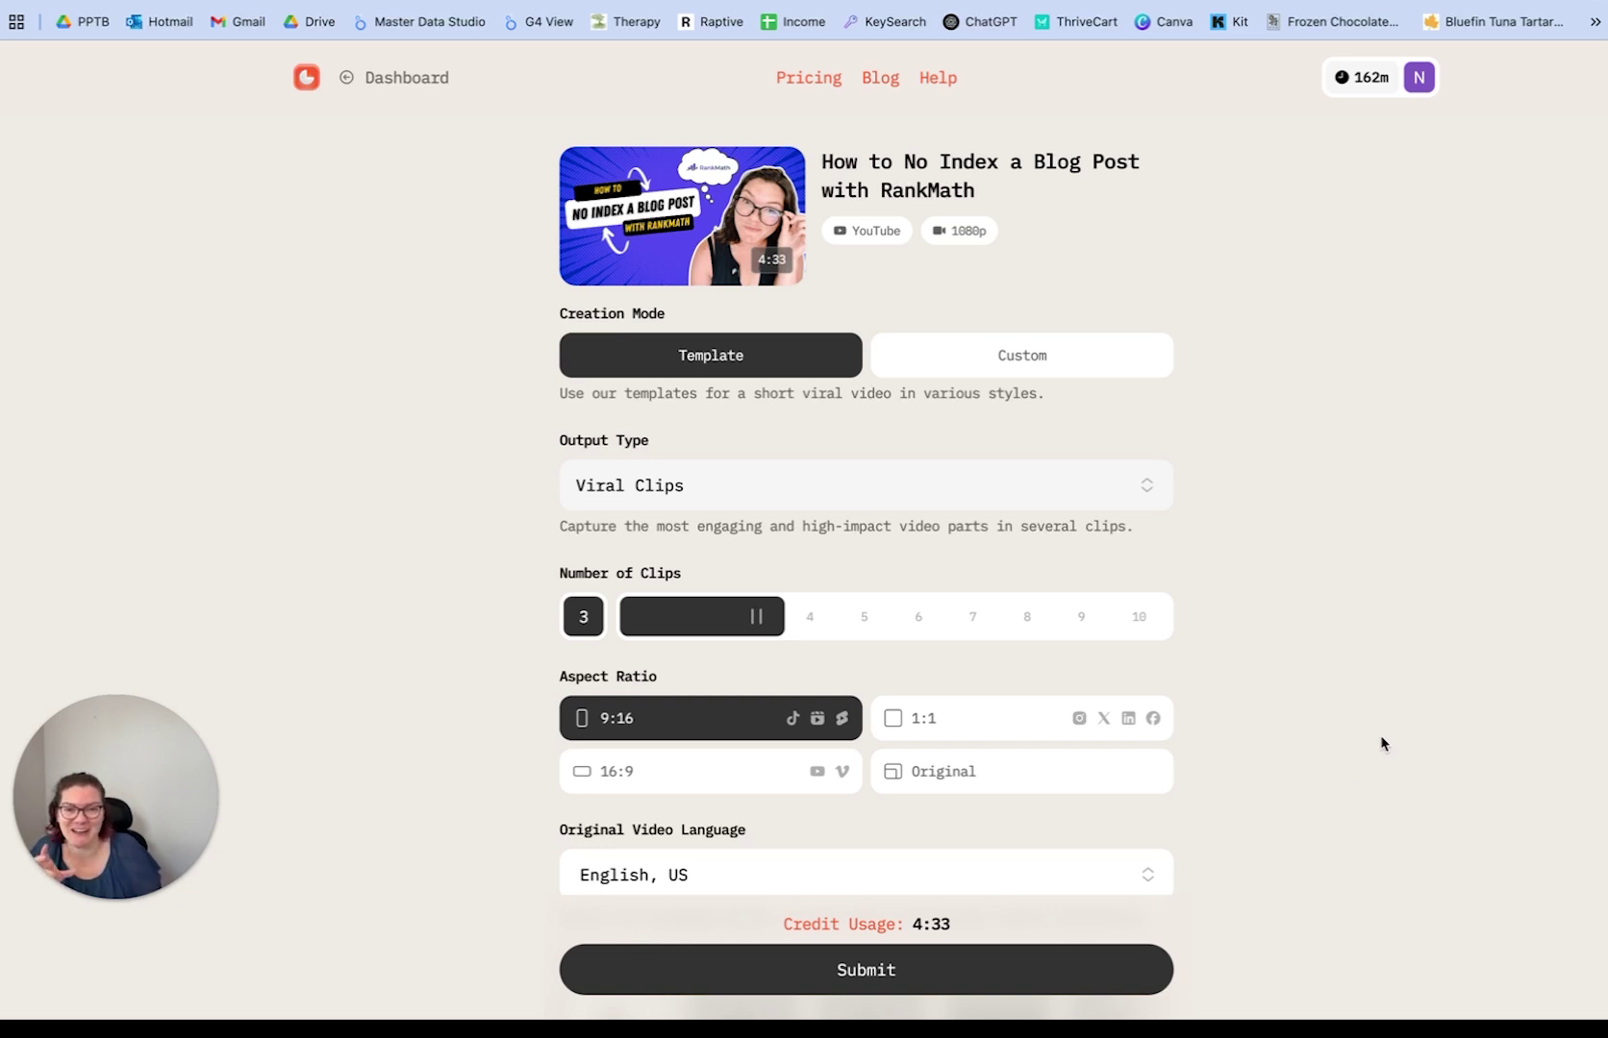
Set the number of clips to 10 and the output type to Instructions.
scroll(1230, 533, down, 2)
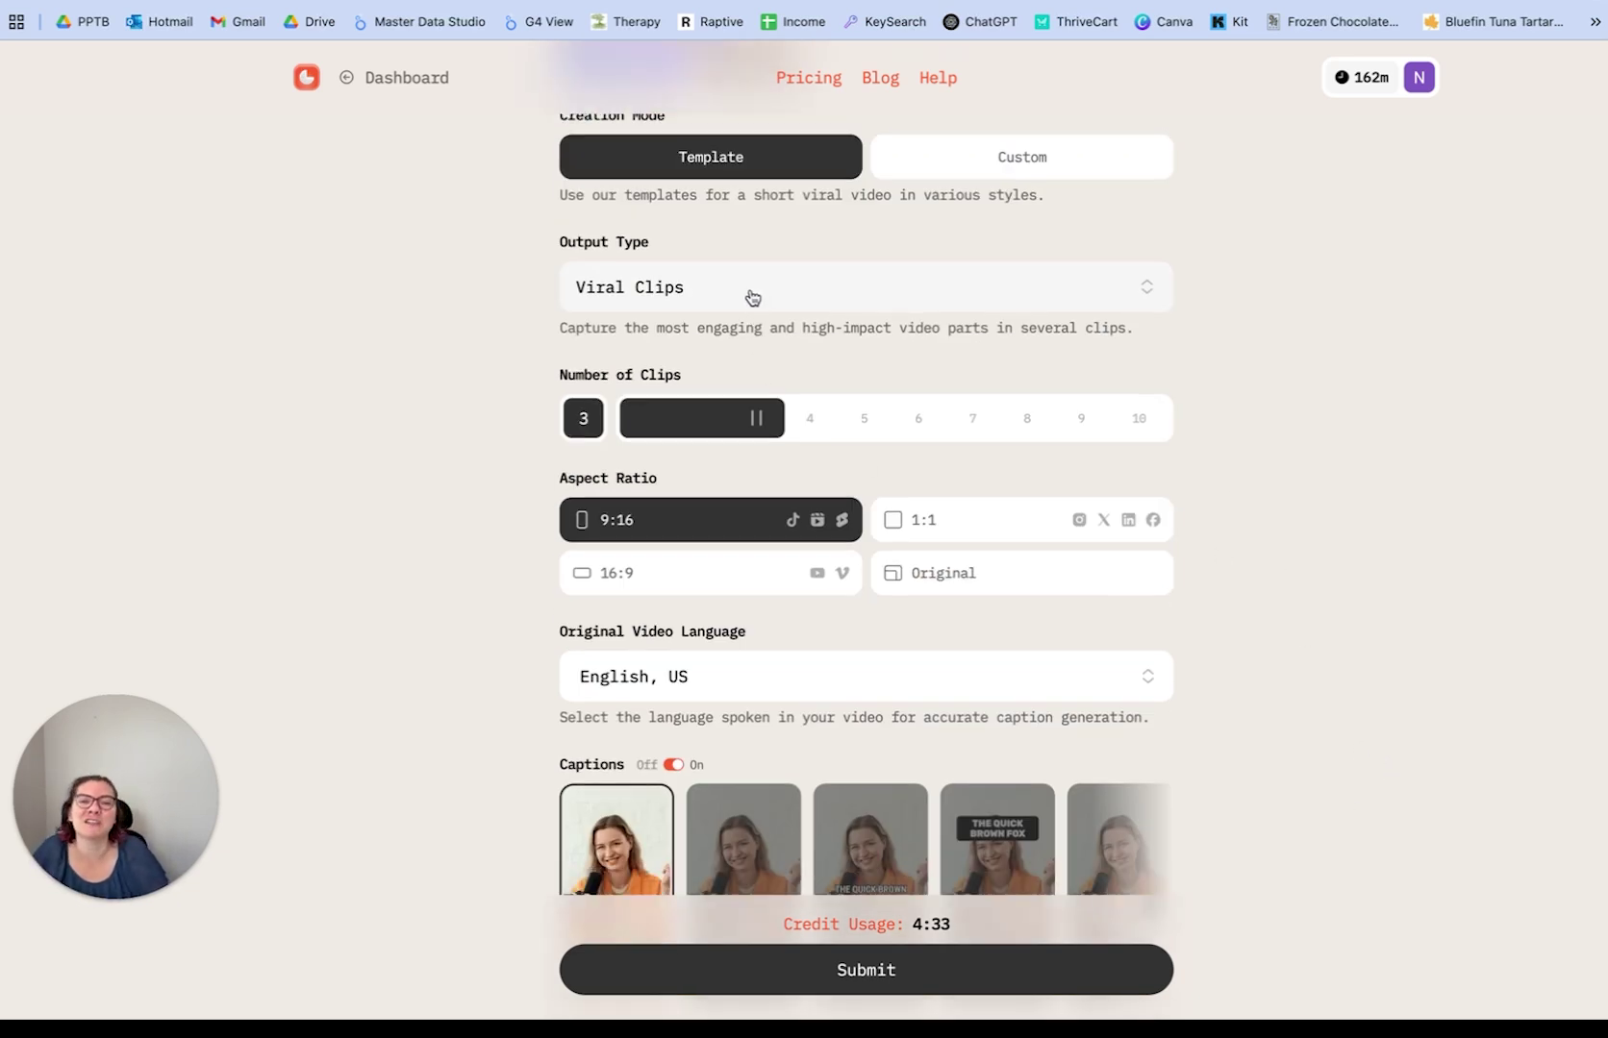
drag(777, 435, 1339, 445)
scroll(1292, 528, up, 2)
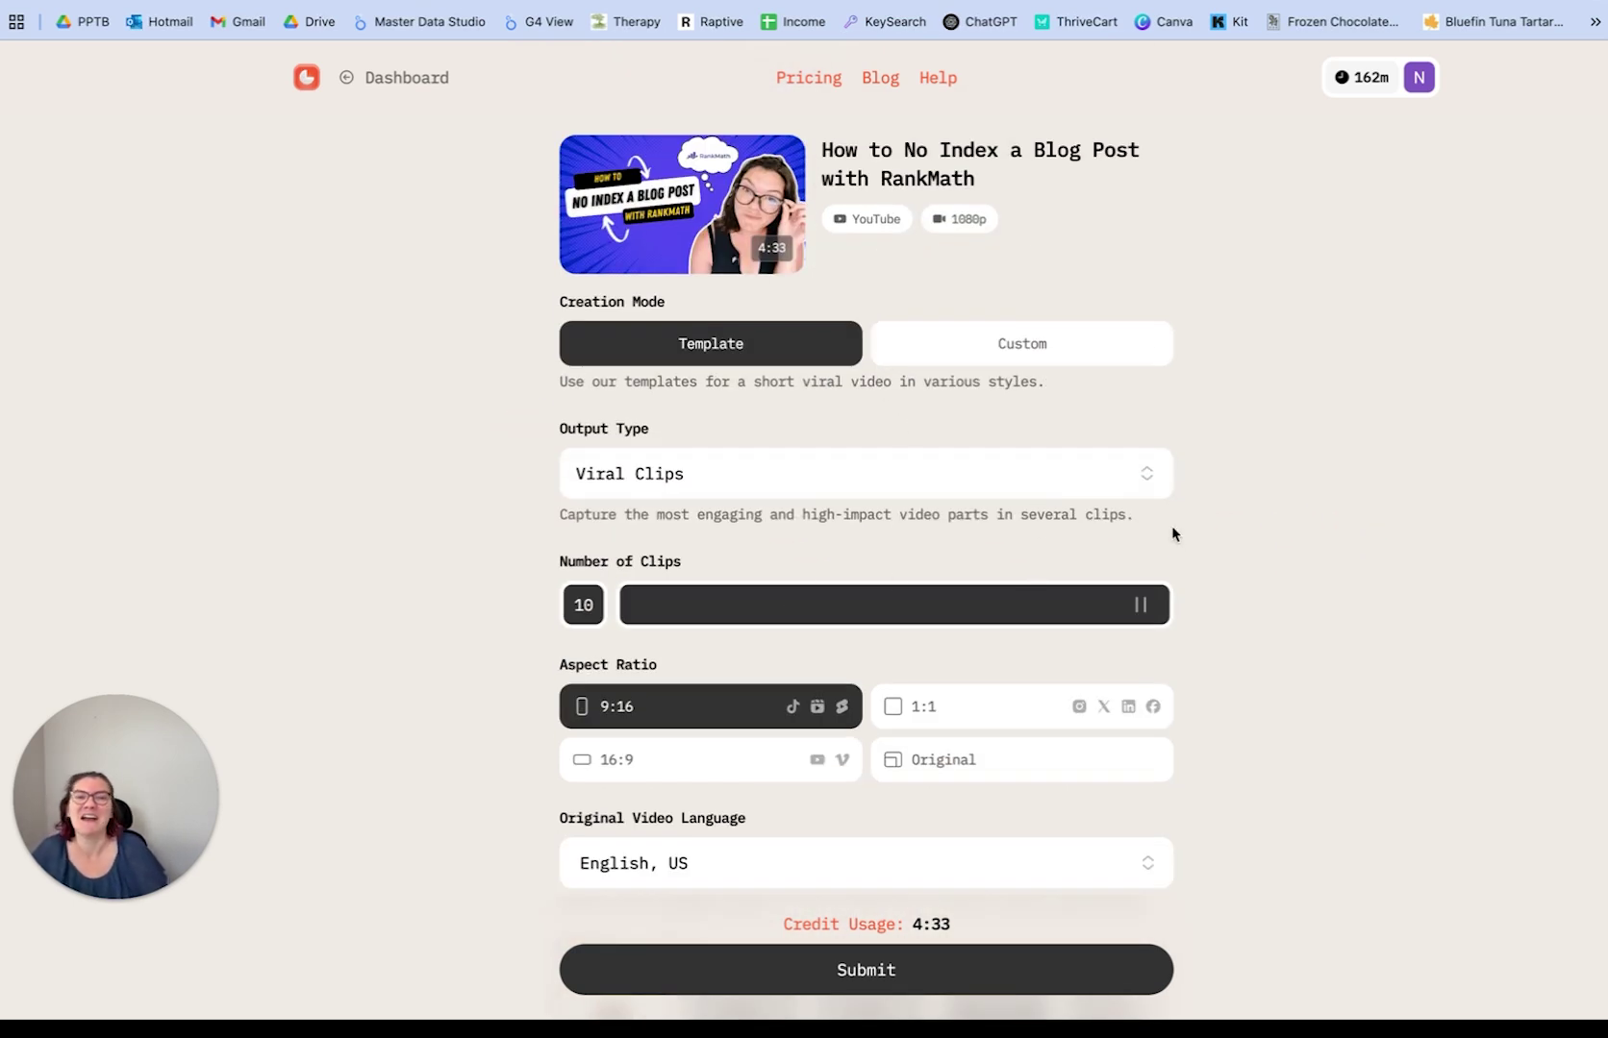
click(1114, 488)
scroll(775, 702, down, 3)
click(703, 774)
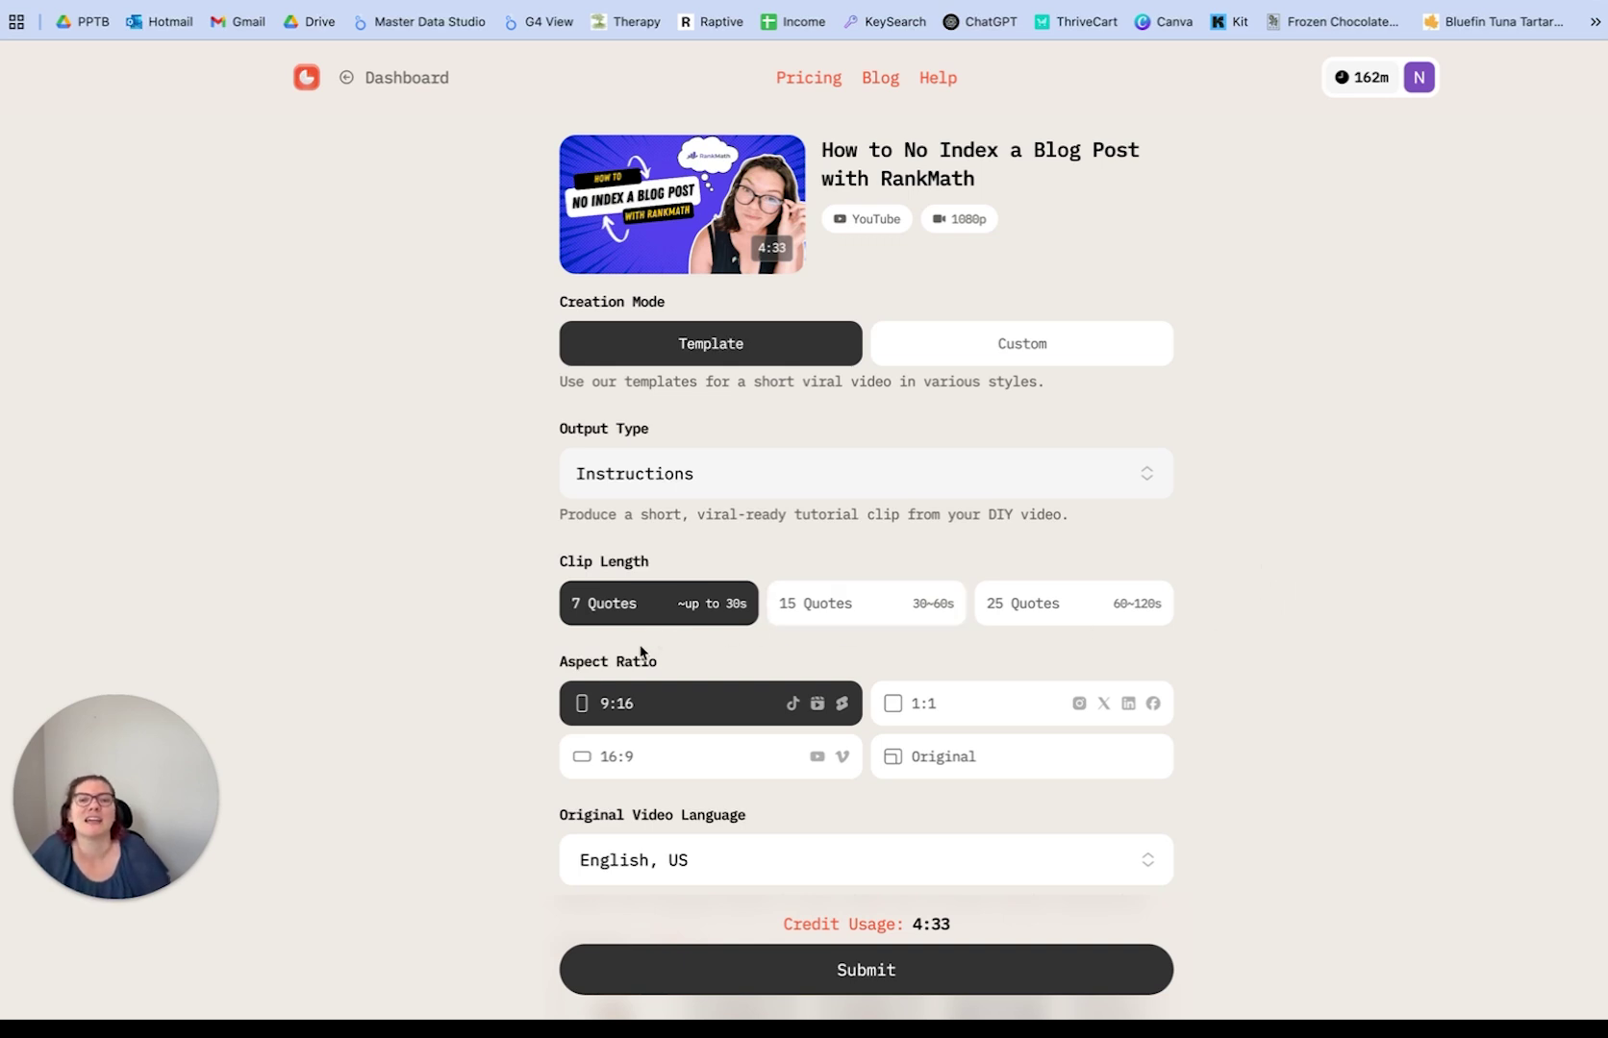
Choose the Classy caption style, then go back to the My projects dashboard.
scroll(987, 703, down, 1)
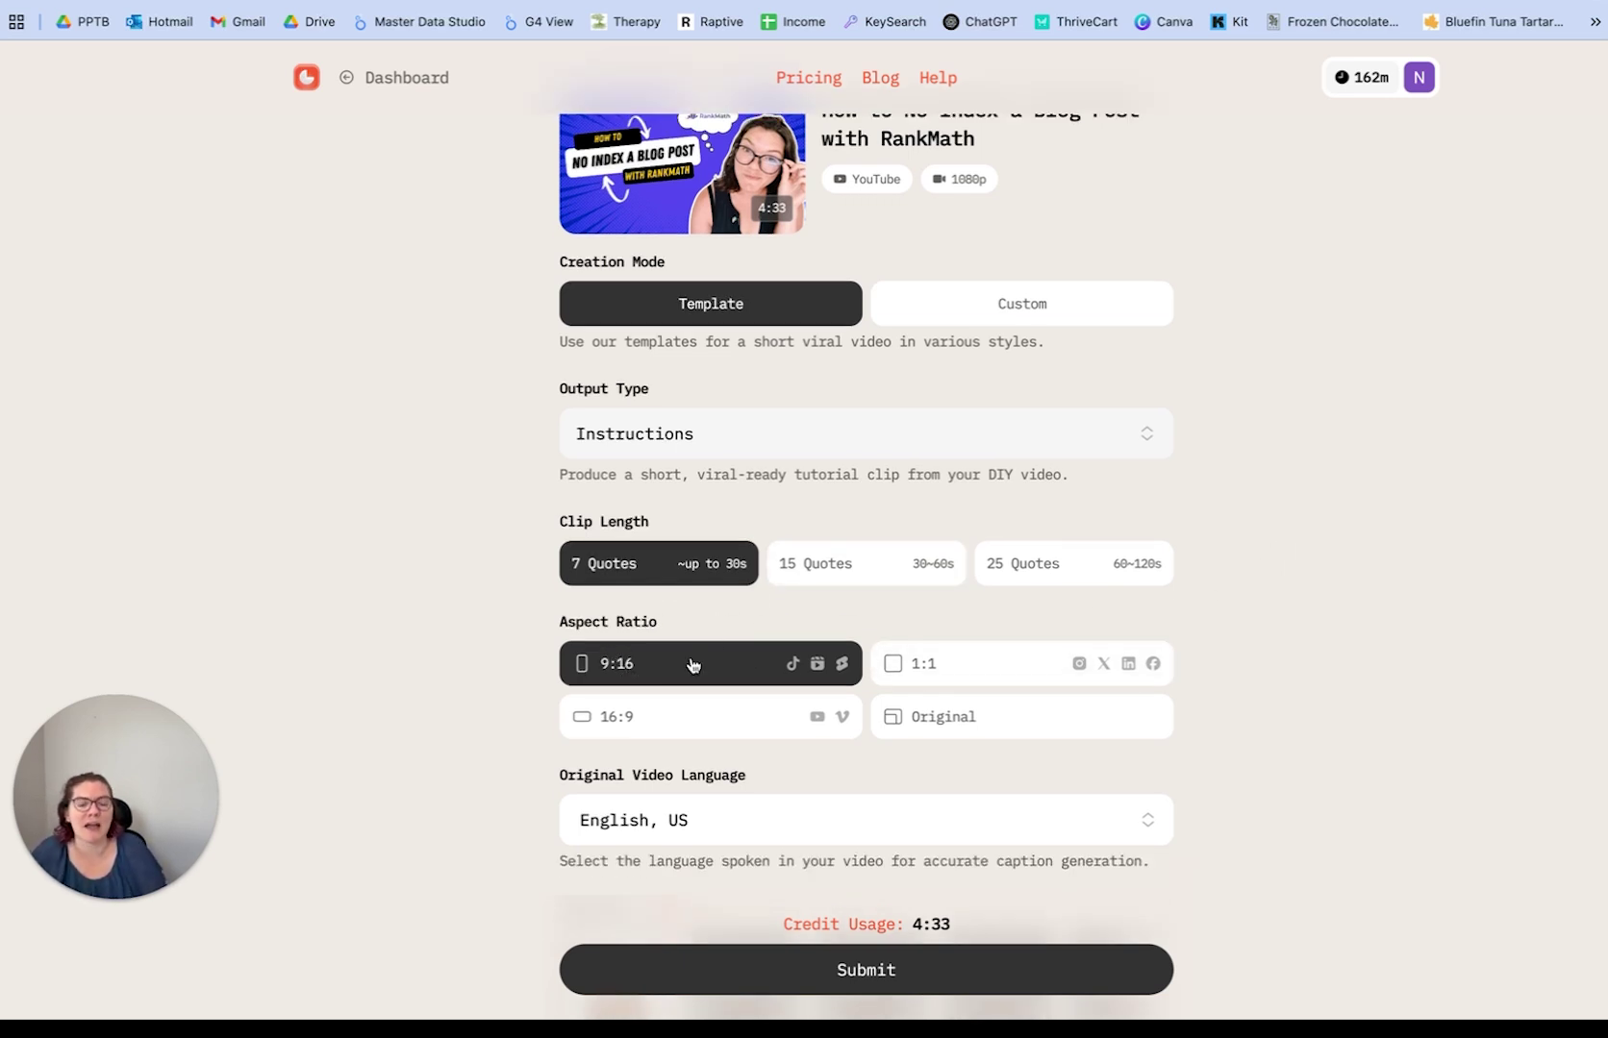
scroll(524, 665, down, 1)
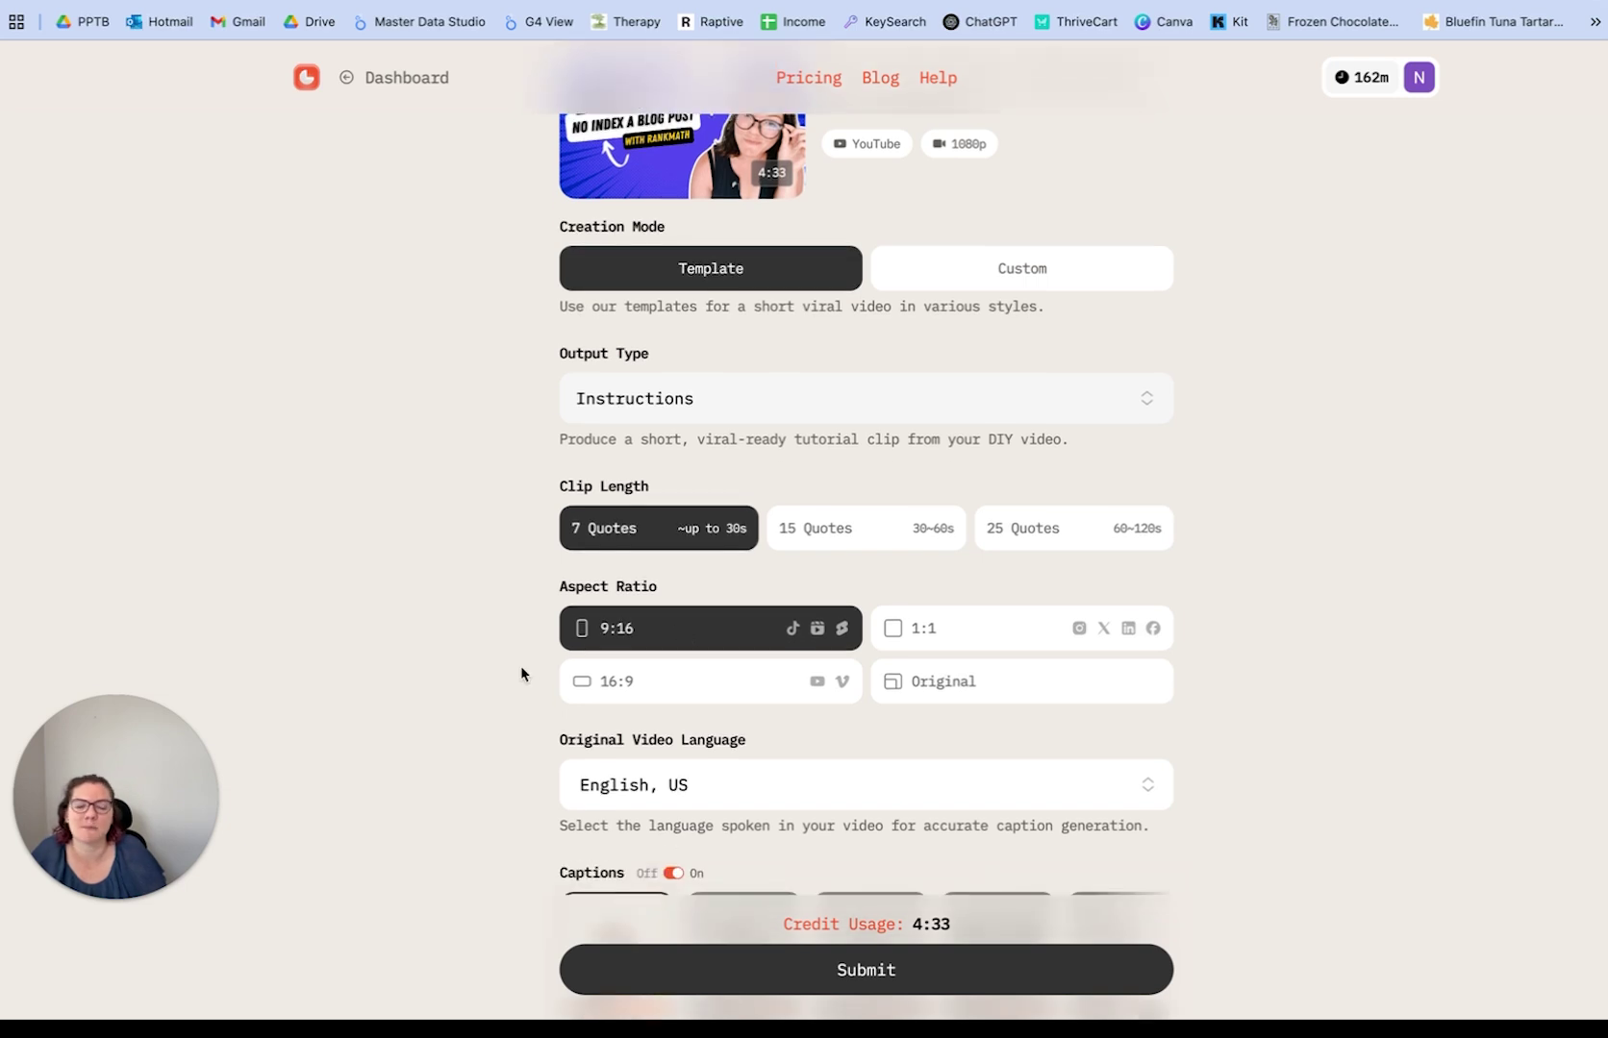
scroll(525, 663, down, 5)
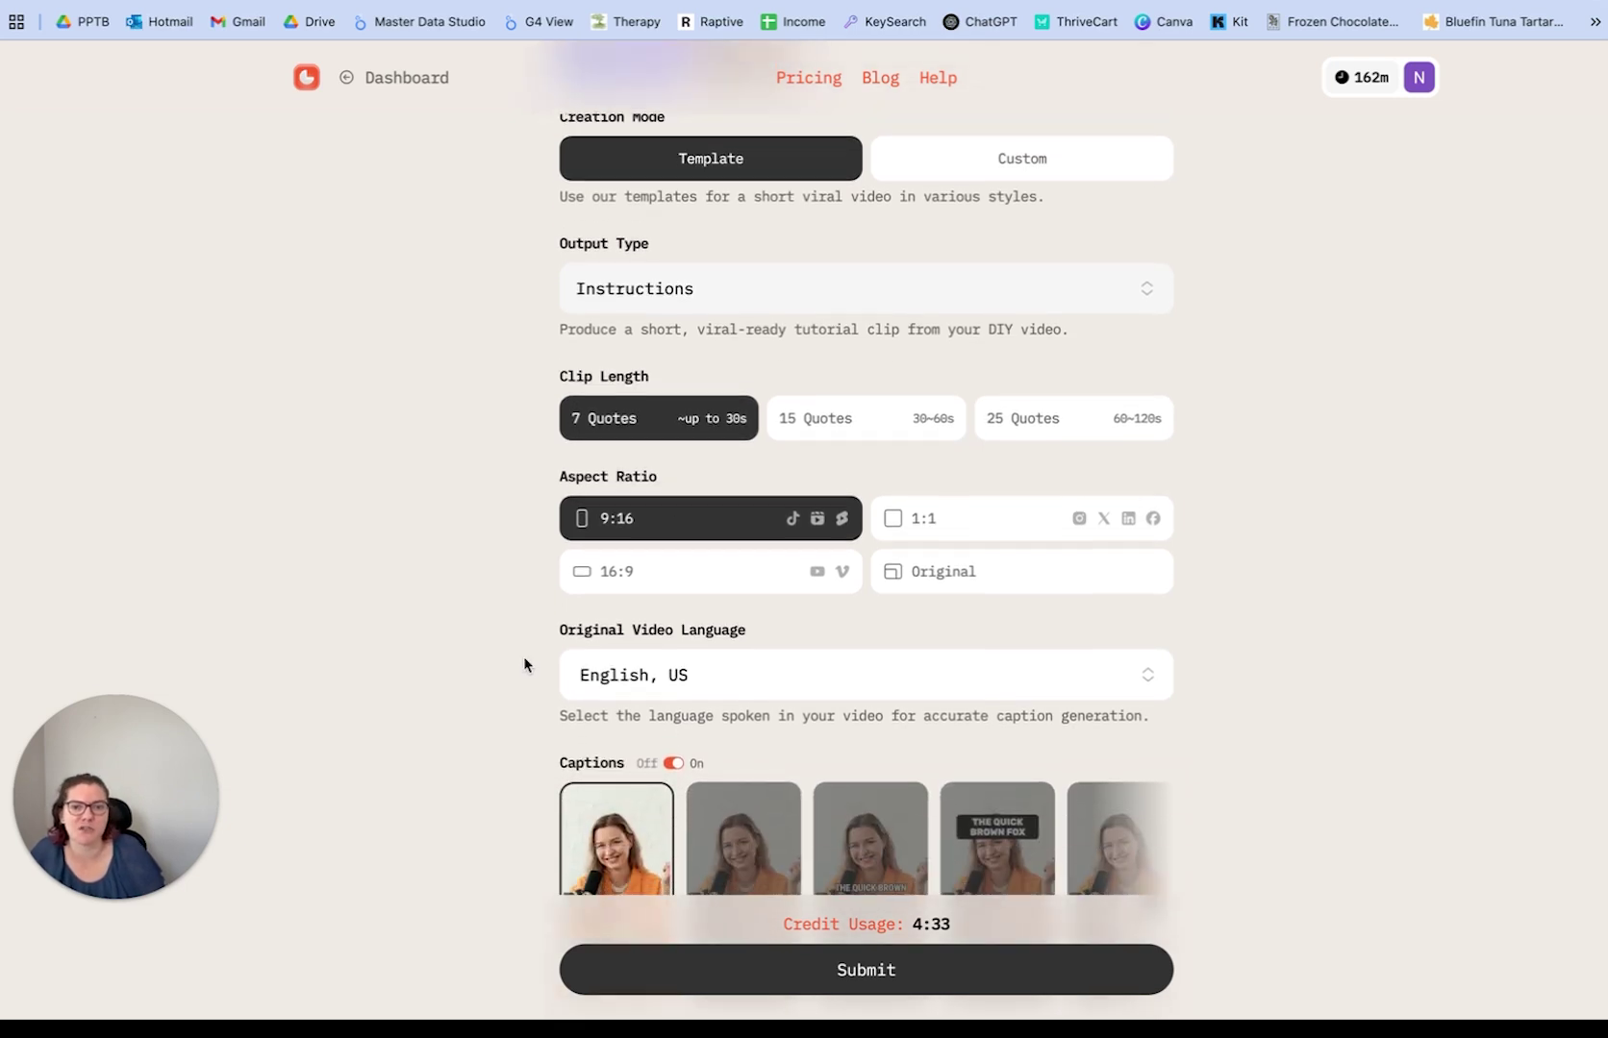
scroll(717, 481, down, 5)
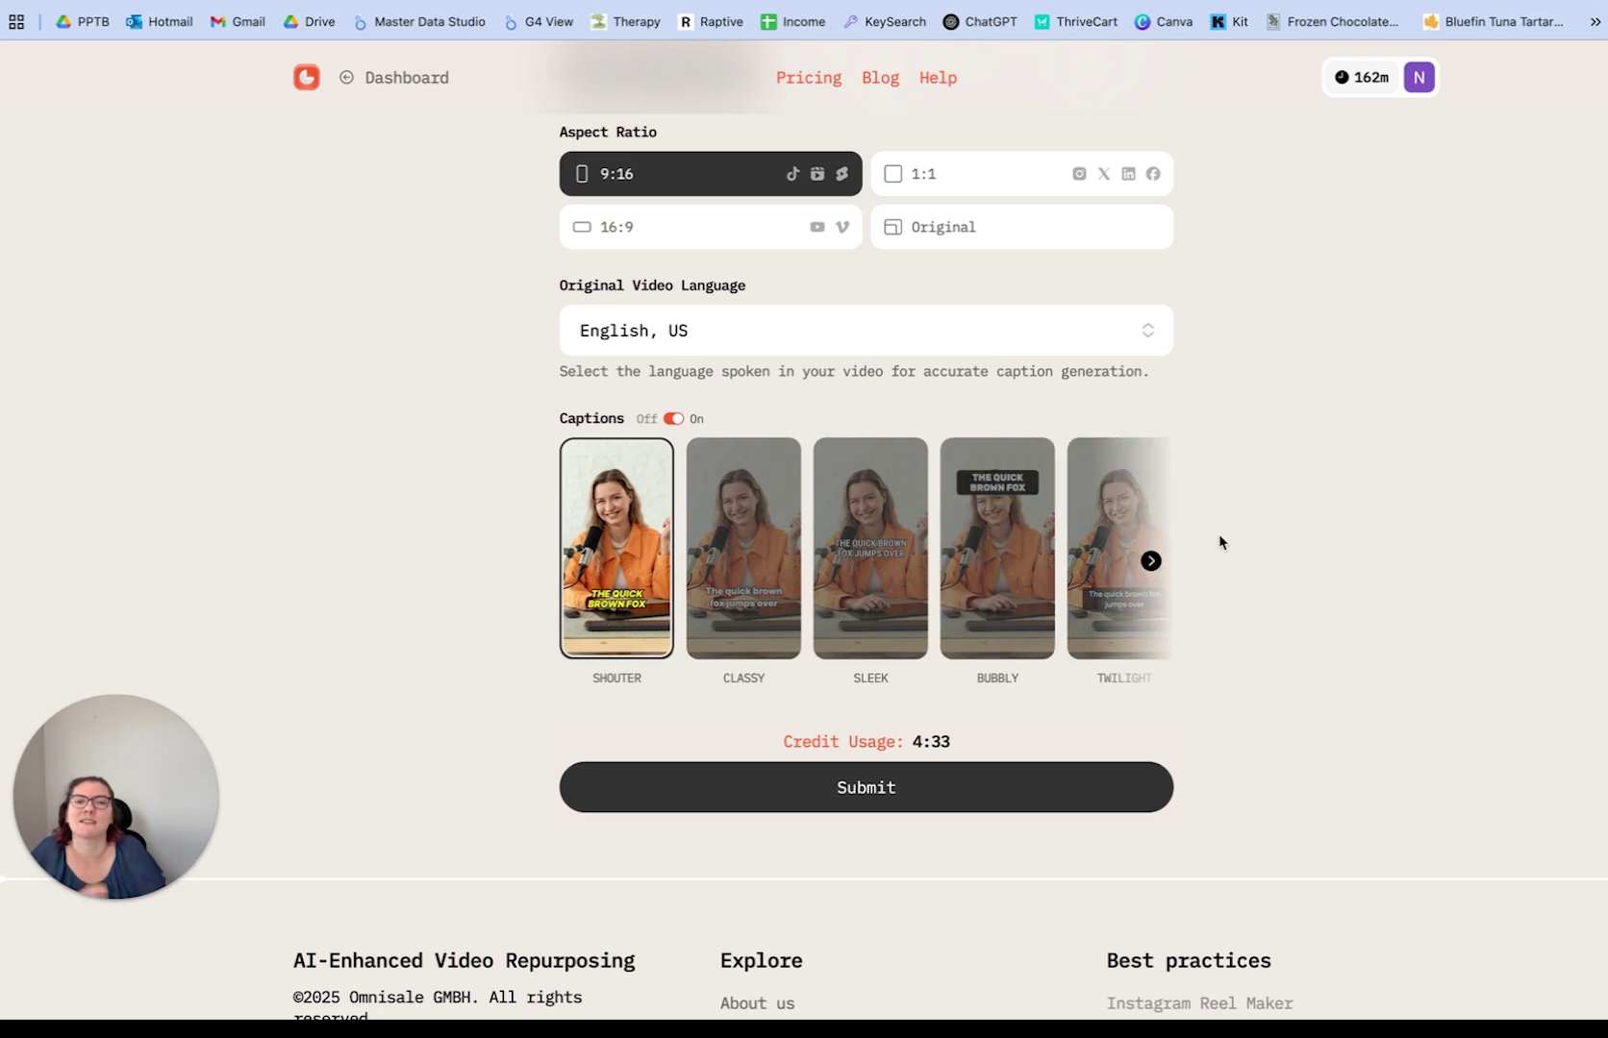
click(719, 554)
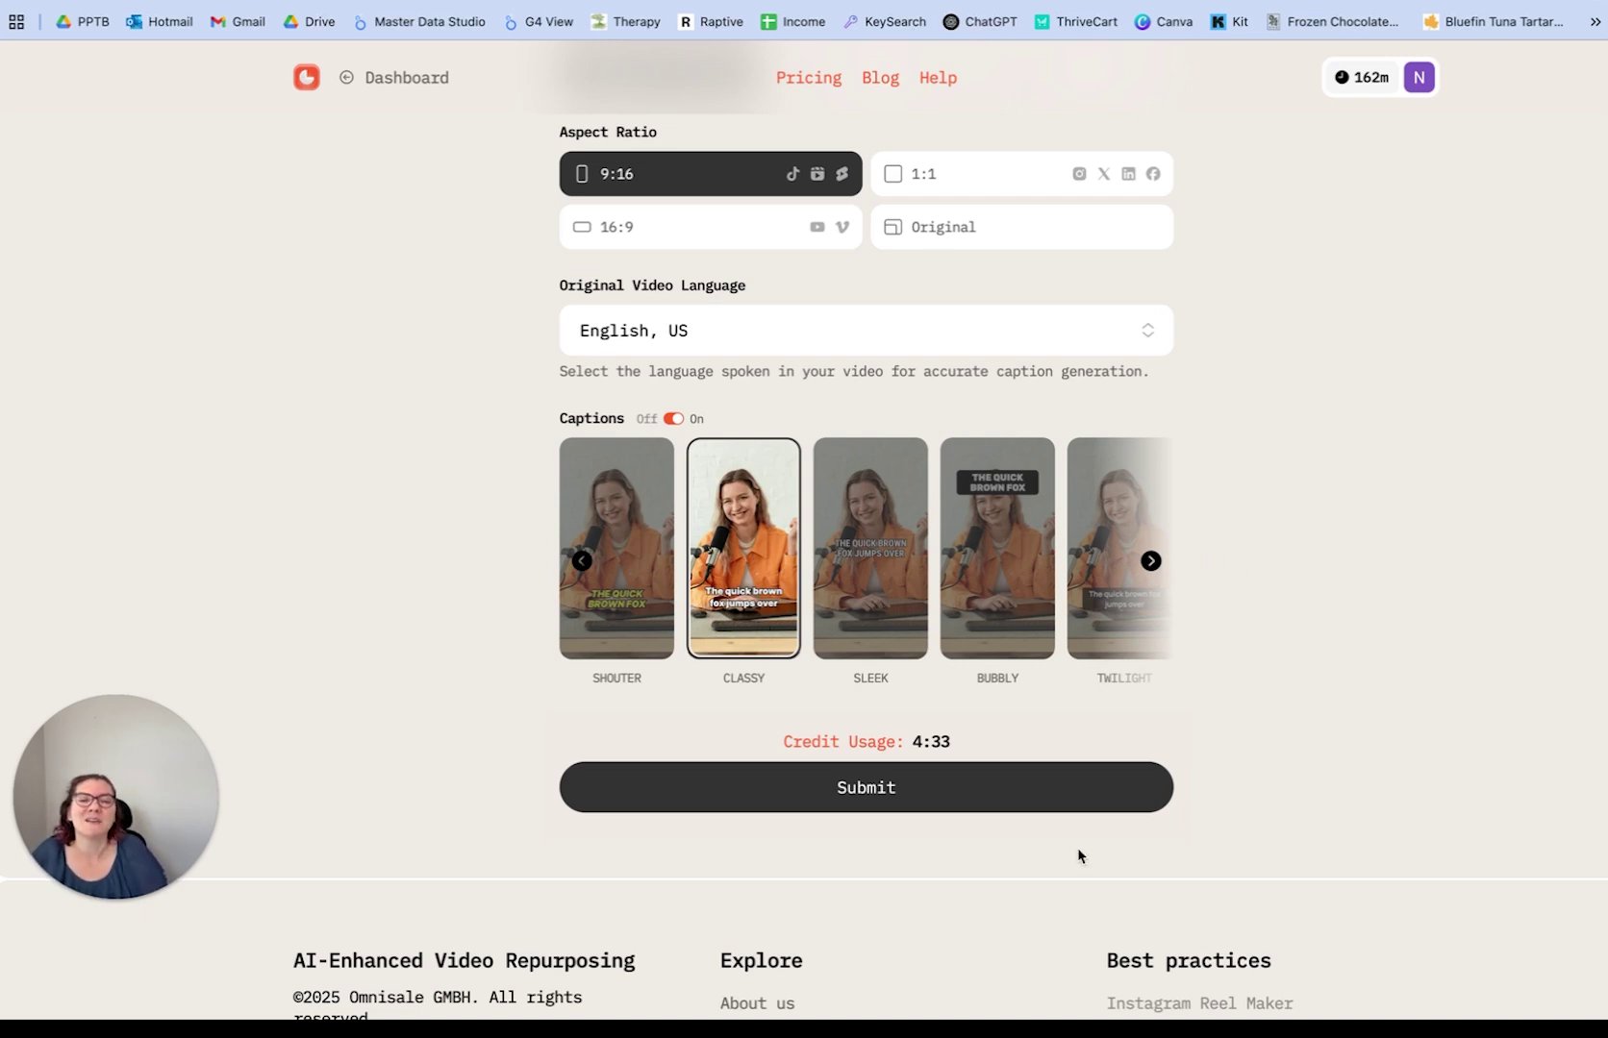
click(413, 84)
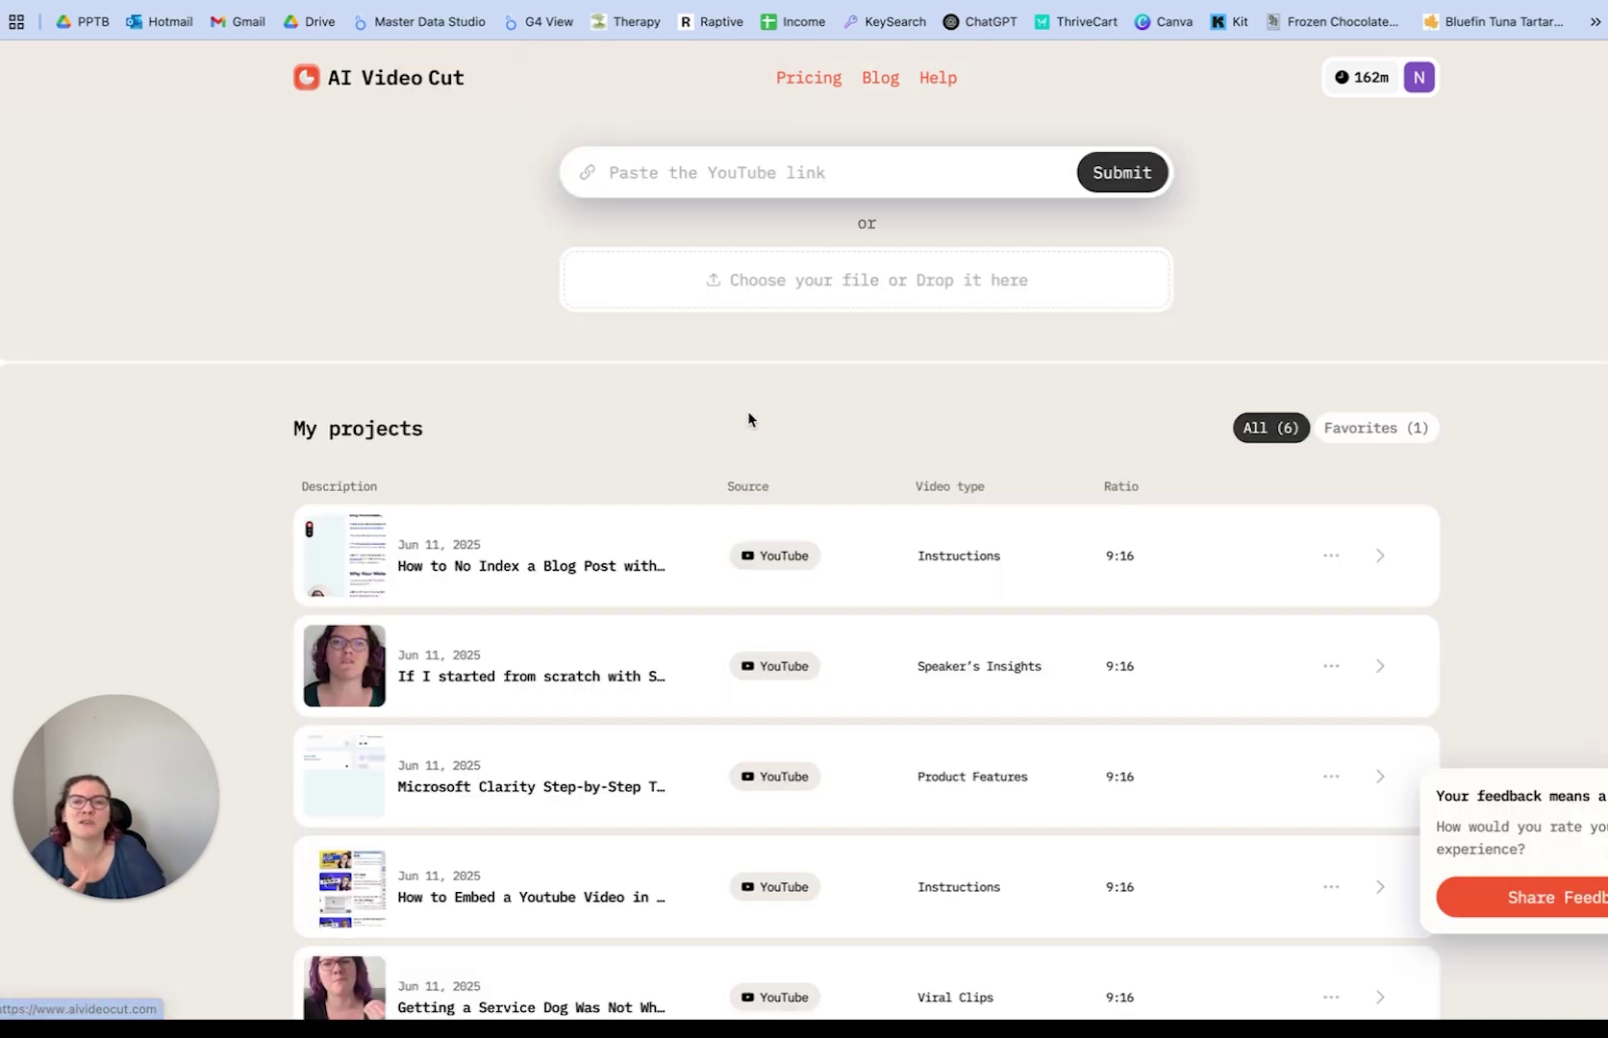
Open the 'How to No Index a Blog Post with RankMath' project from My projects.
scroll(750, 414, down, 2)
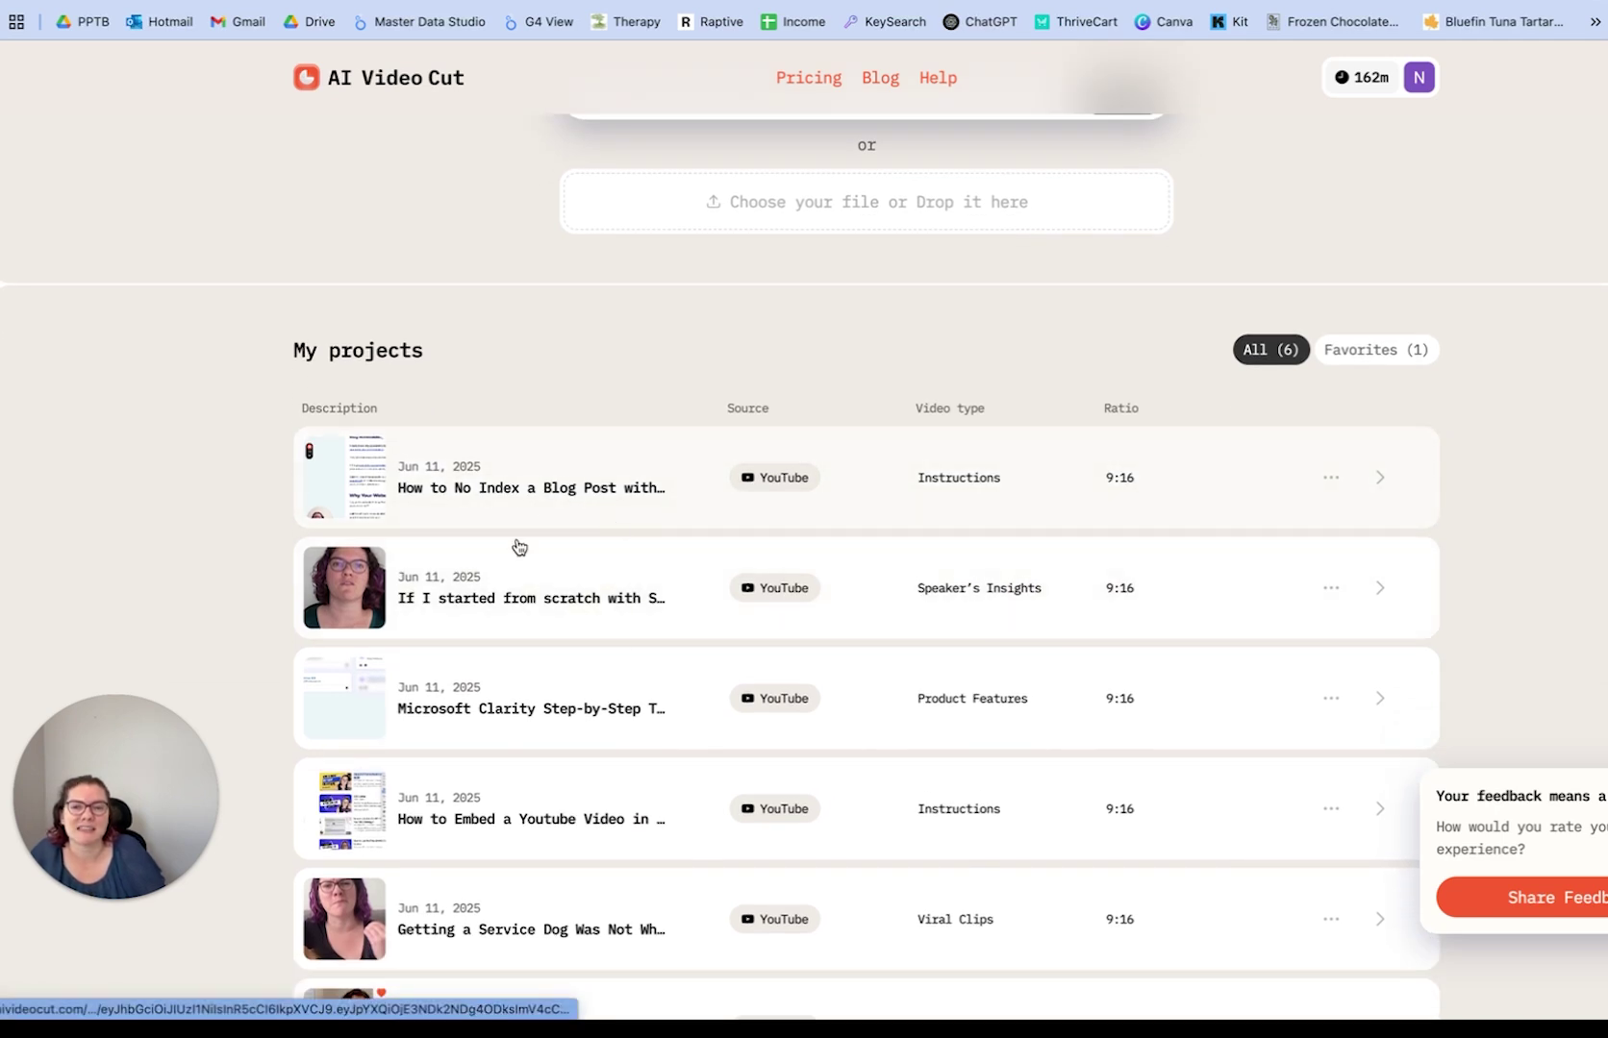
click(581, 506)
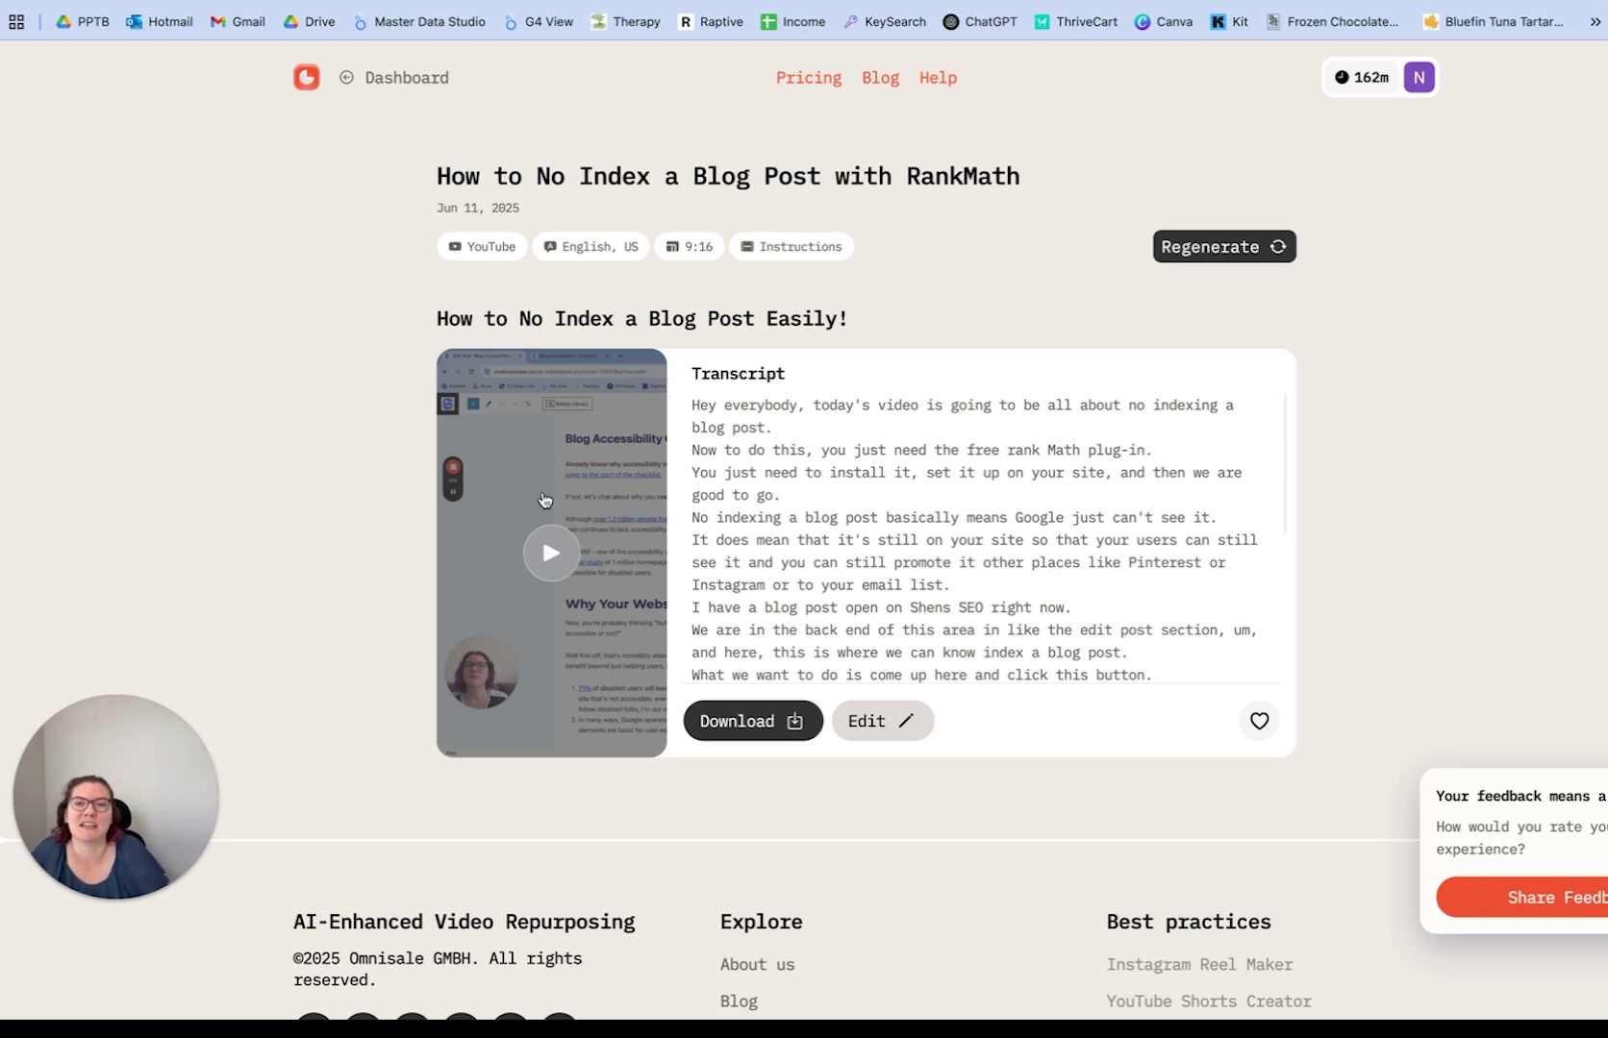
Select and deselect the clip's transcript text, scrolling through the project page.
drag(689, 406, 1180, 787)
click(1123, 589)
scroll(1036, 577, up, 5)
scroll(950, 471, down, 5)
scroll(962, 495, up, 5)
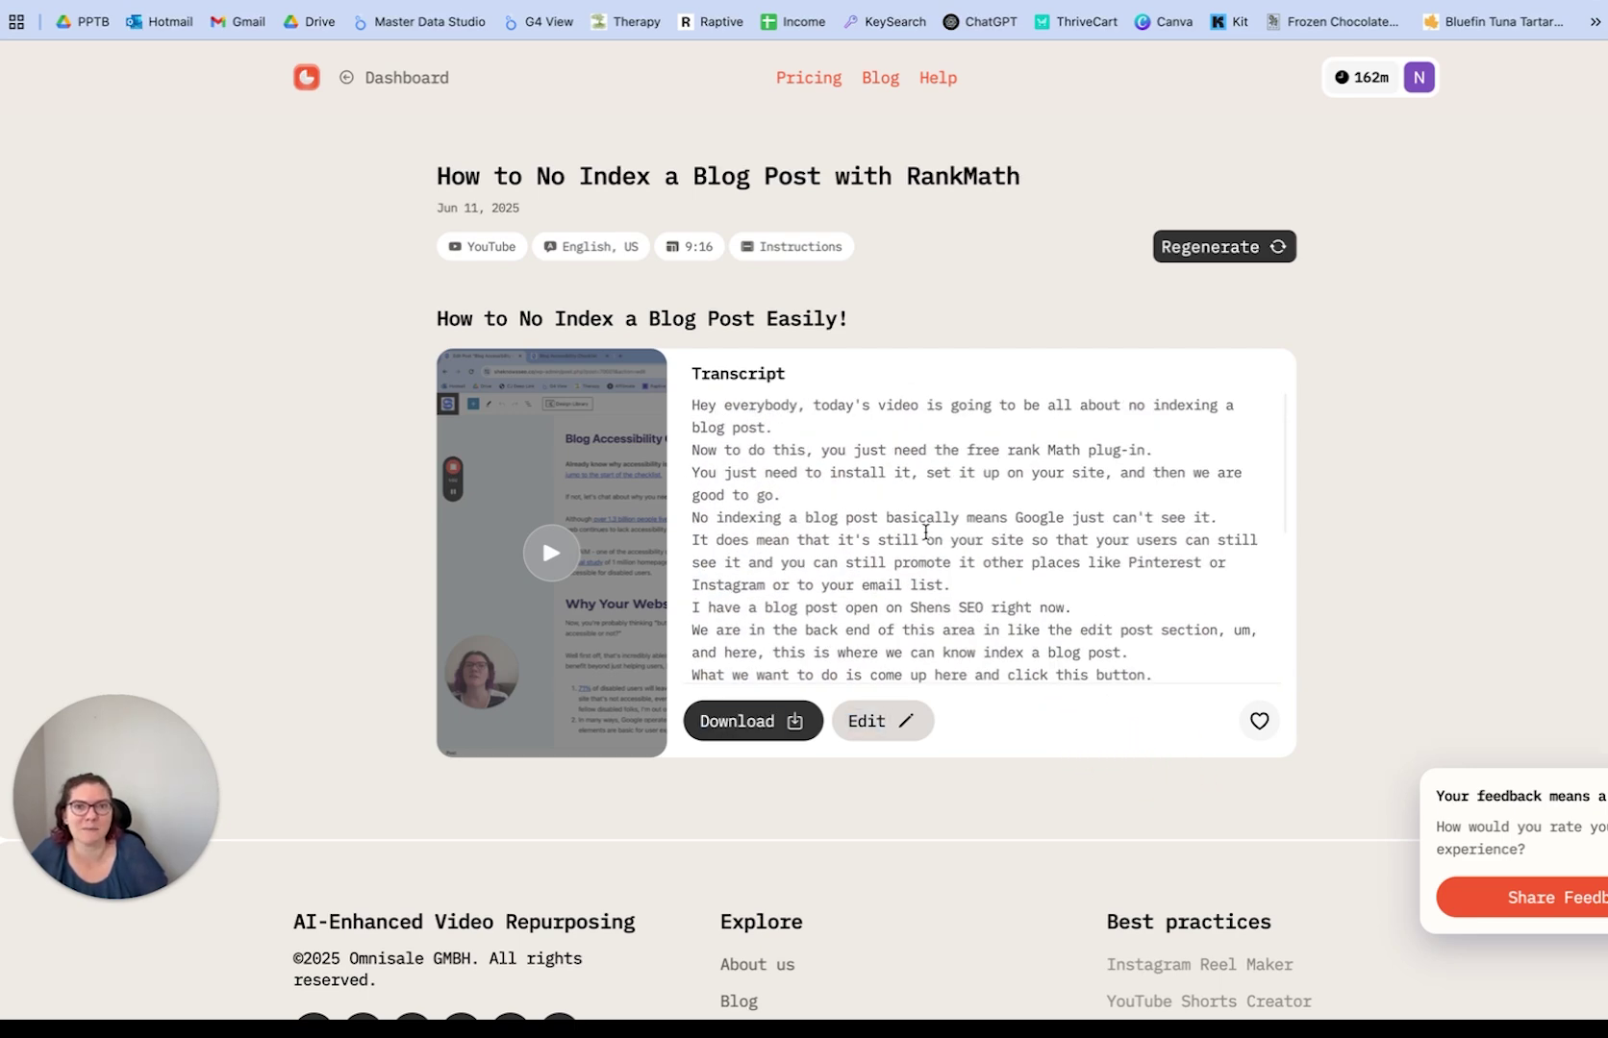
scroll(764, 500, down, 6)
scroll(730, 520, up, 3)
scroll(832, 489, up, 5)
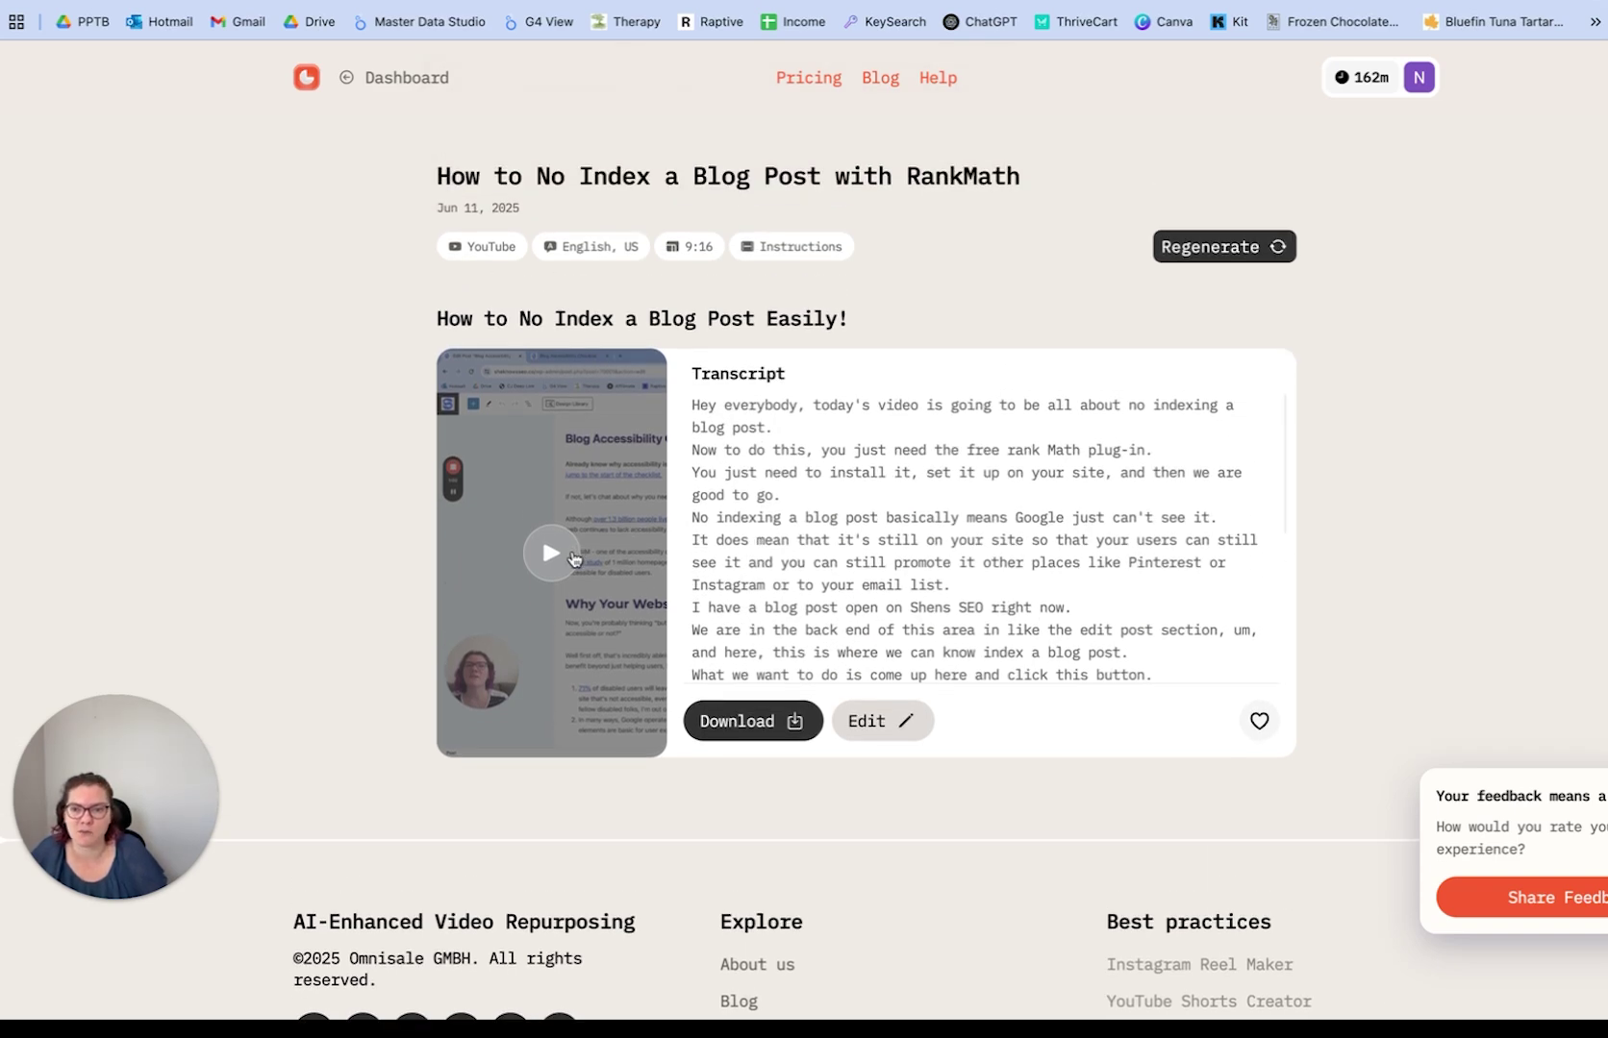
Play the clip preview, skip ahead to about 40% then 70%, and pause it.
click(554, 555)
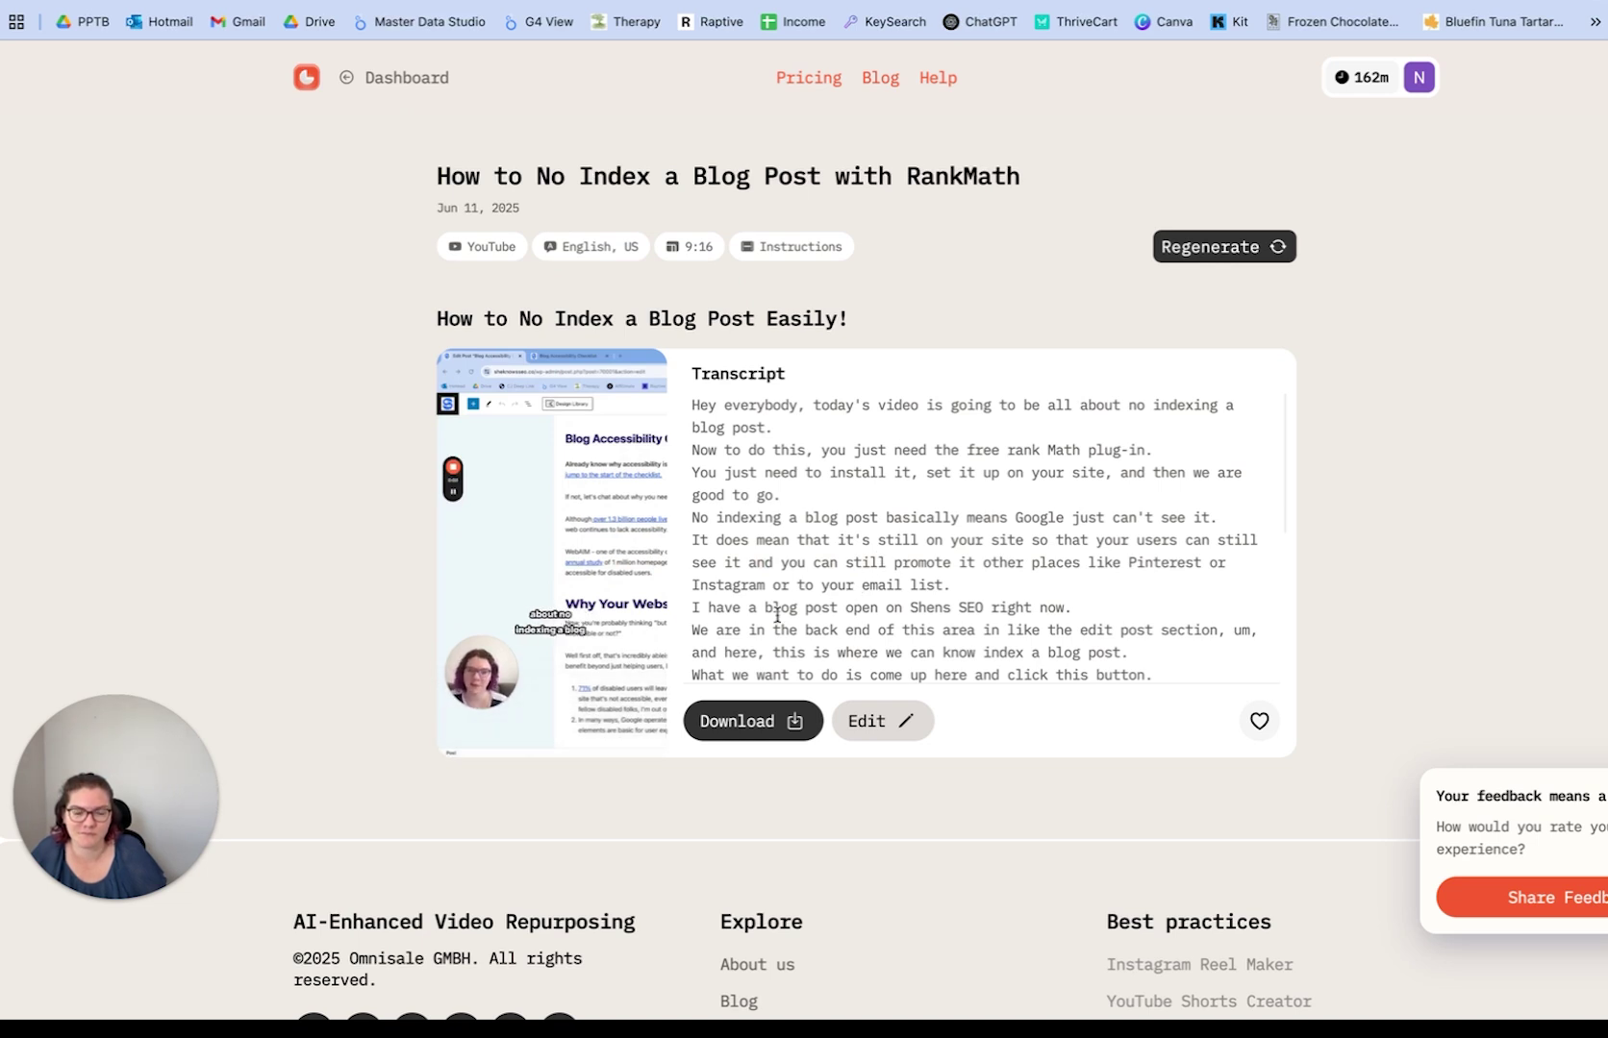
mouse_move(483, 742)
click(539, 735)
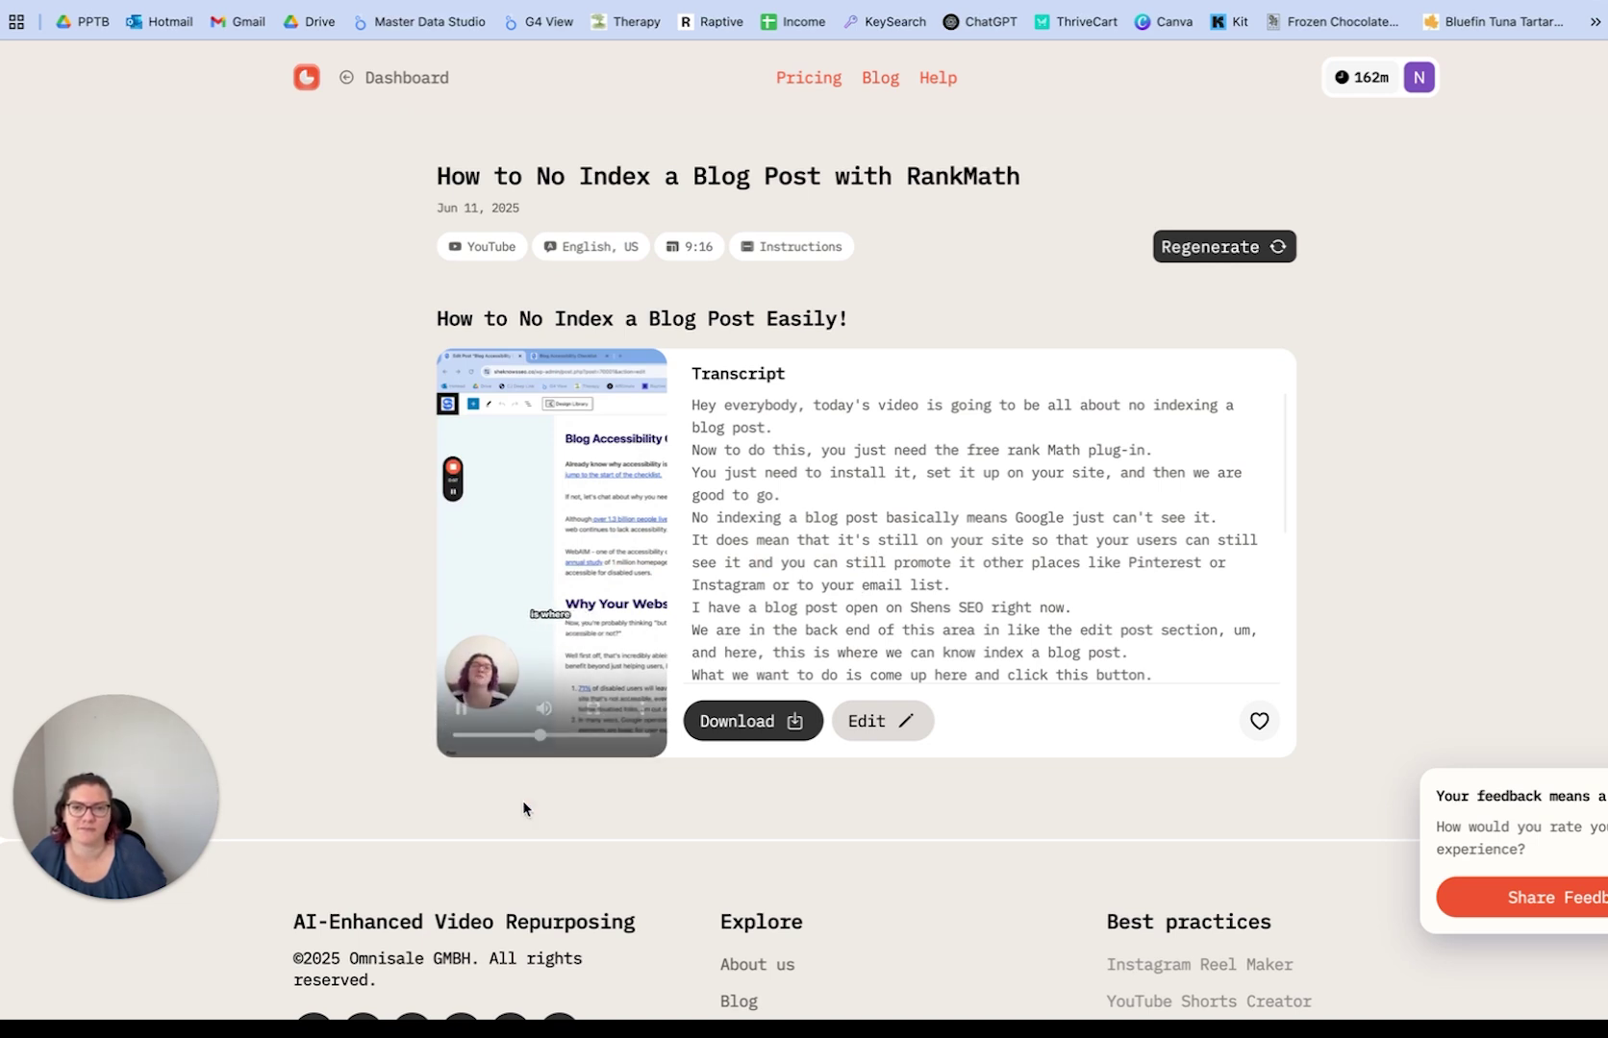
click(588, 736)
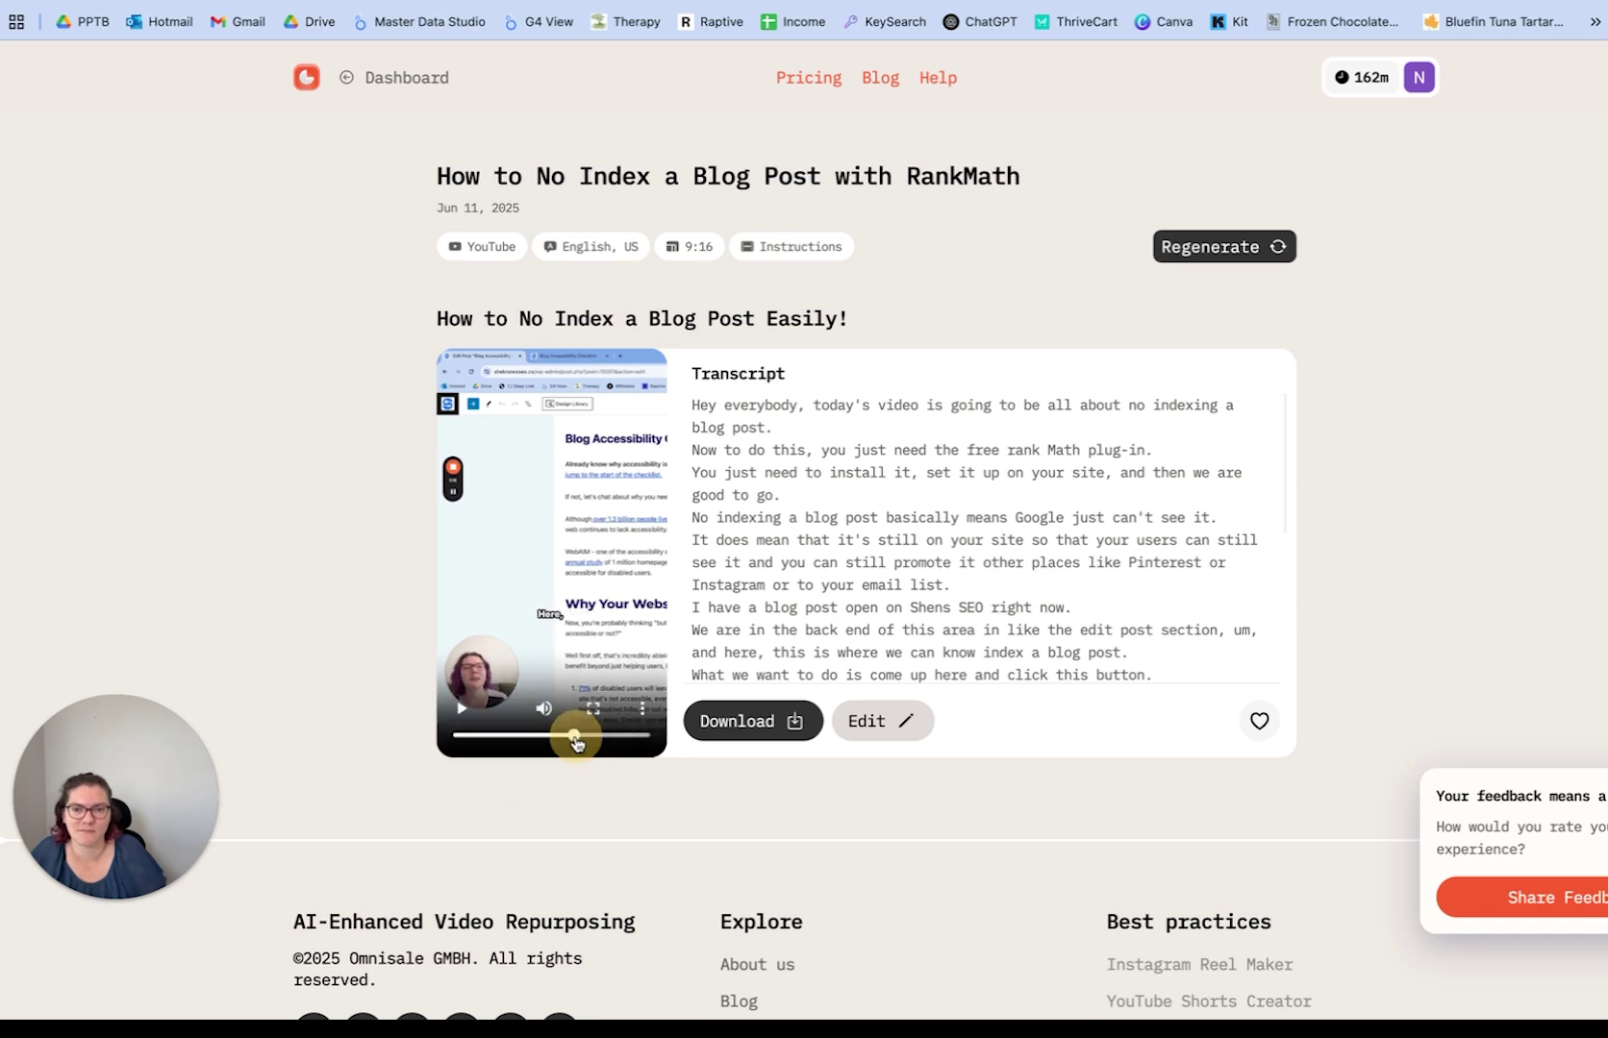
click(461, 709)
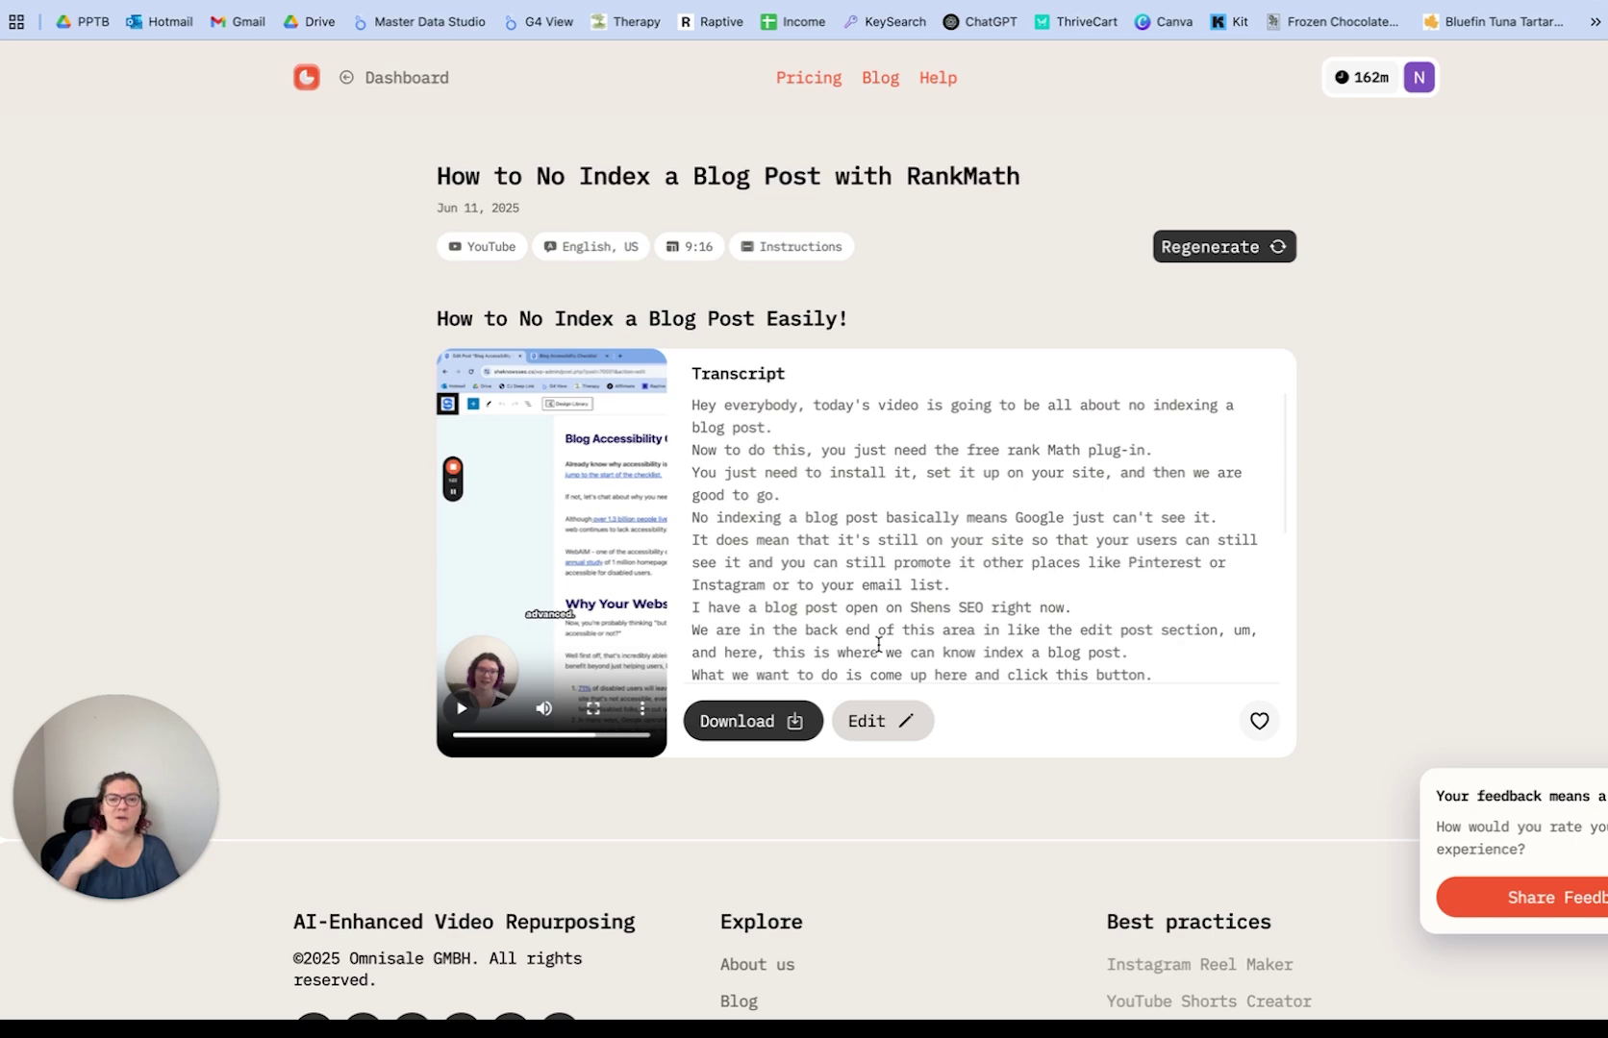
scroll(888, 616, down, 5)
scroll(919, 558, up, 5)
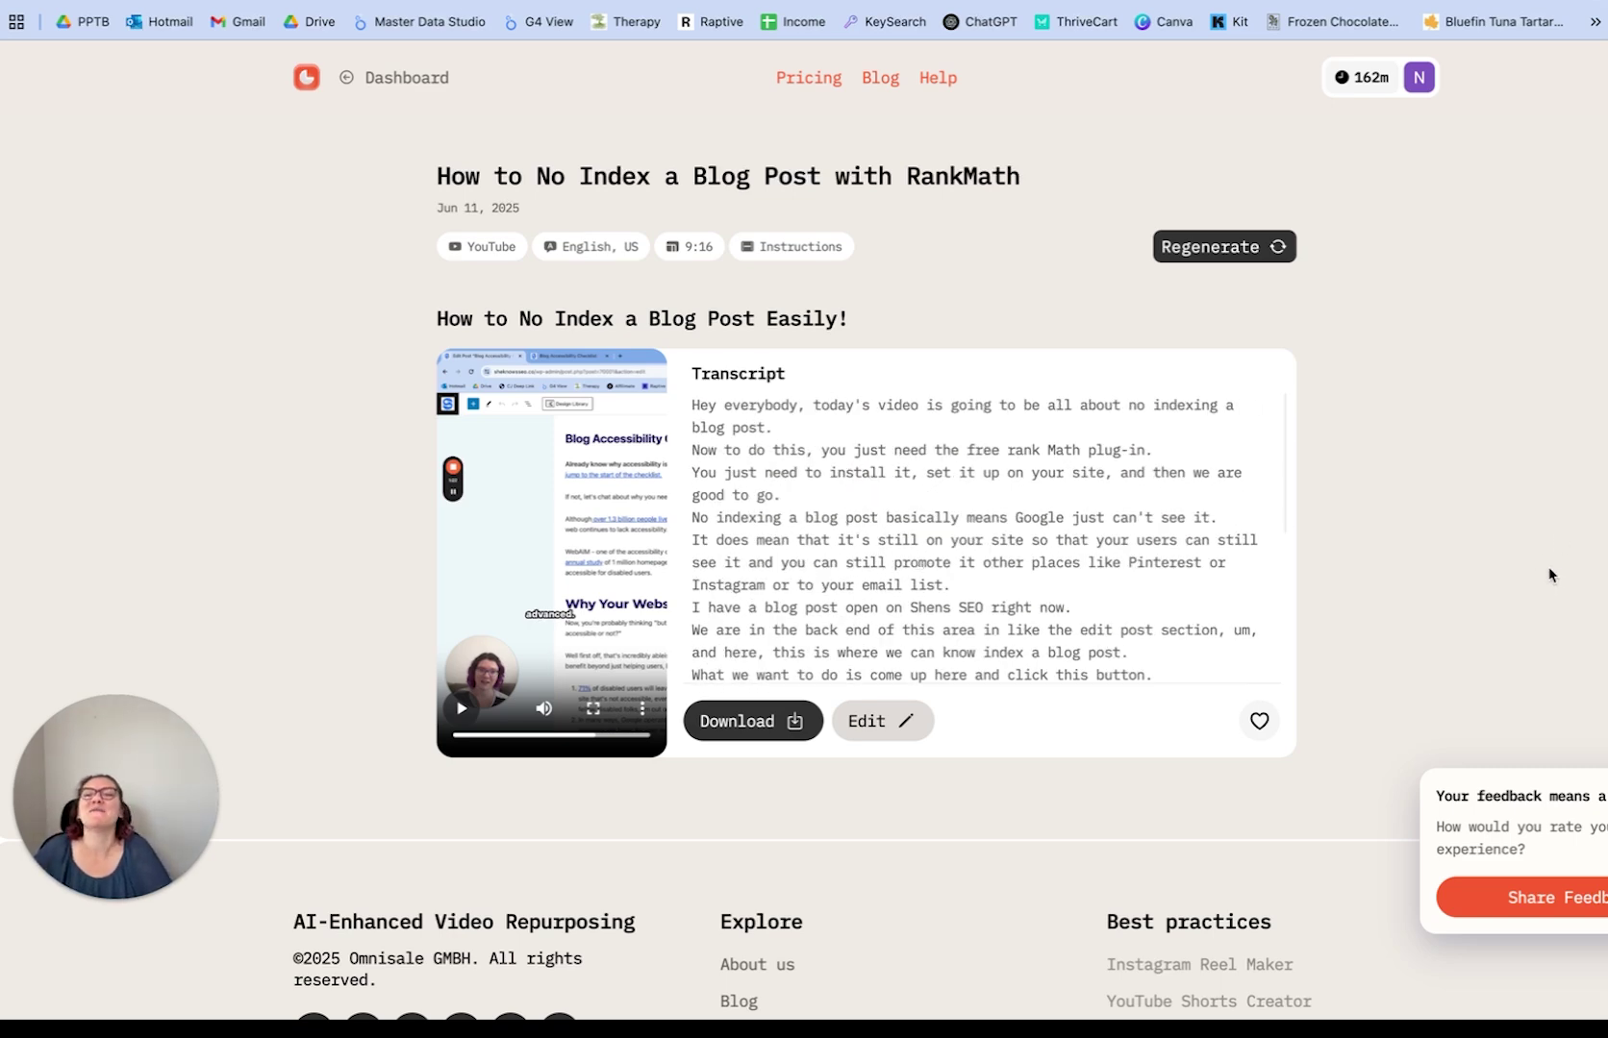
scroll(1007, 563, down, 10)
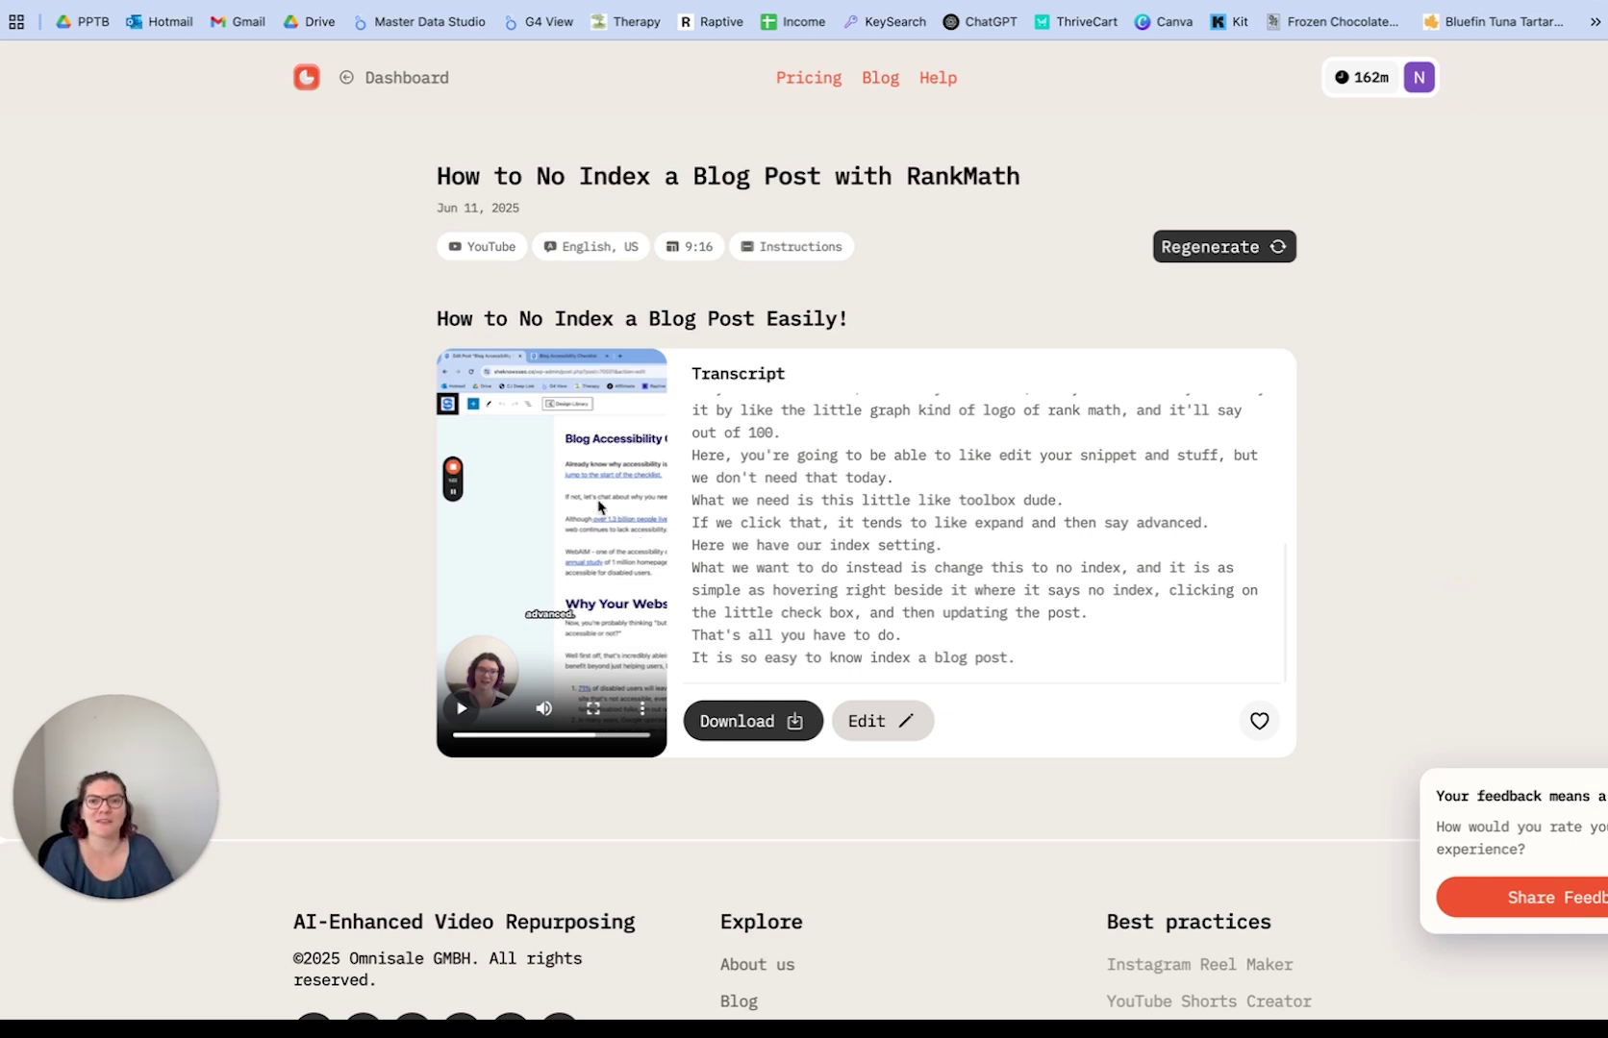
click(902, 733)
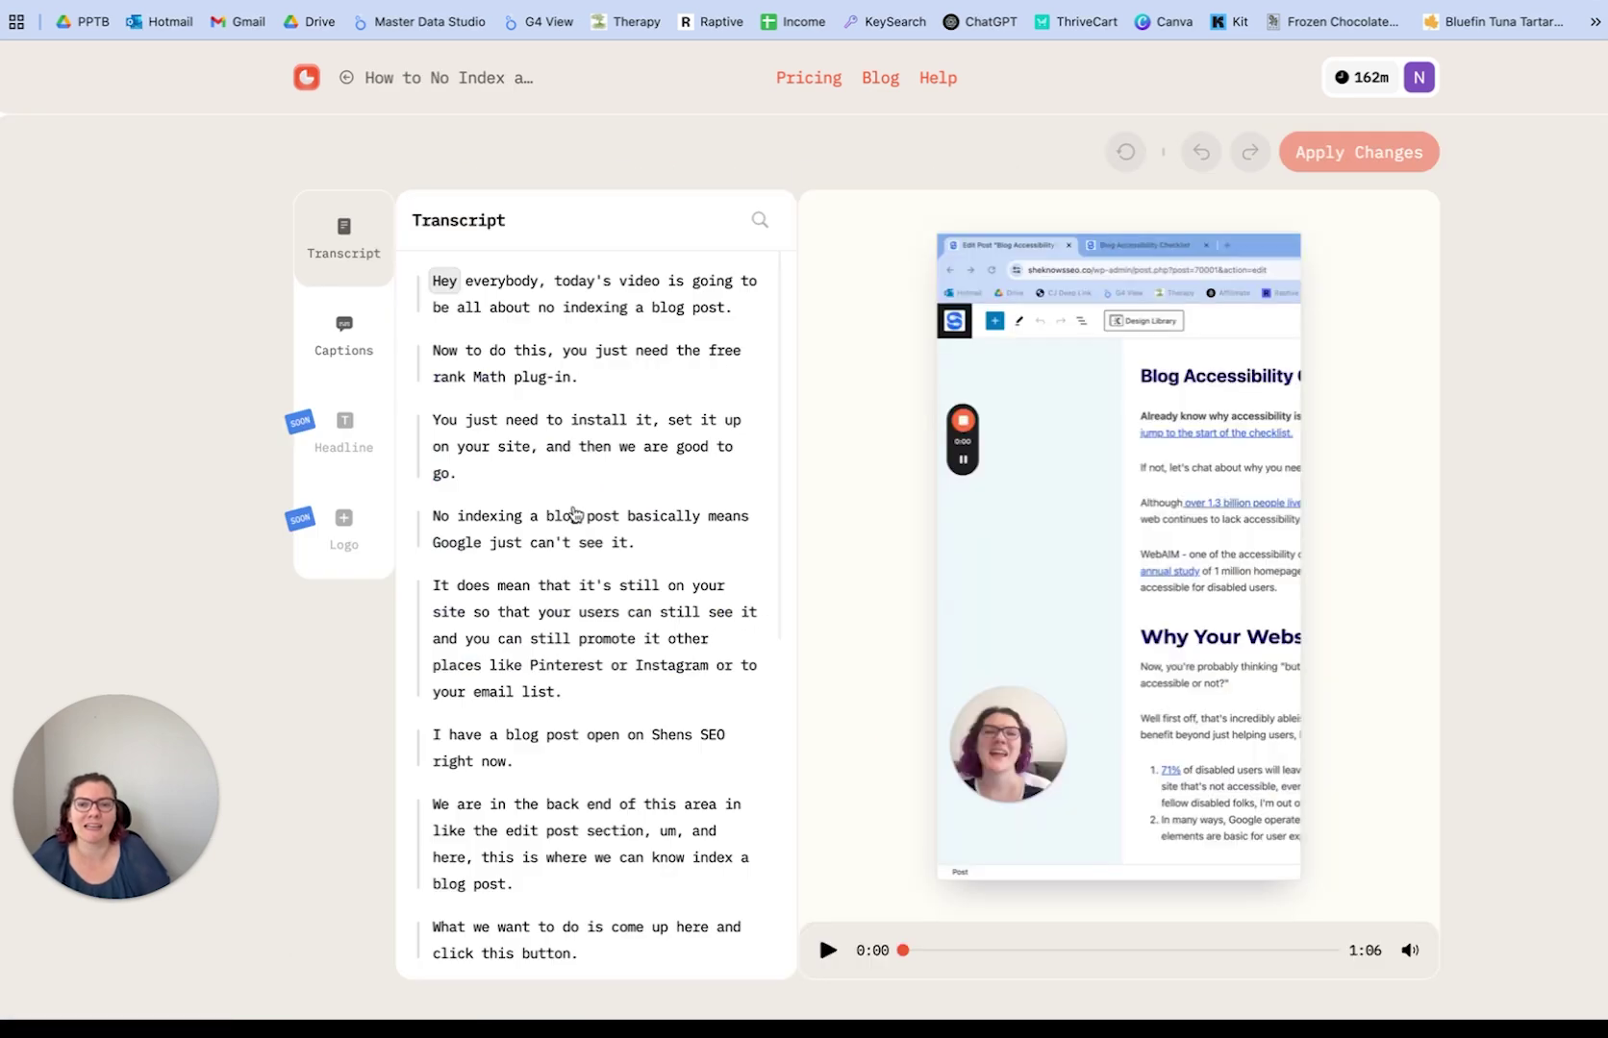
scroll(574, 511, down, 5)
scroll(574, 512, up, 15)
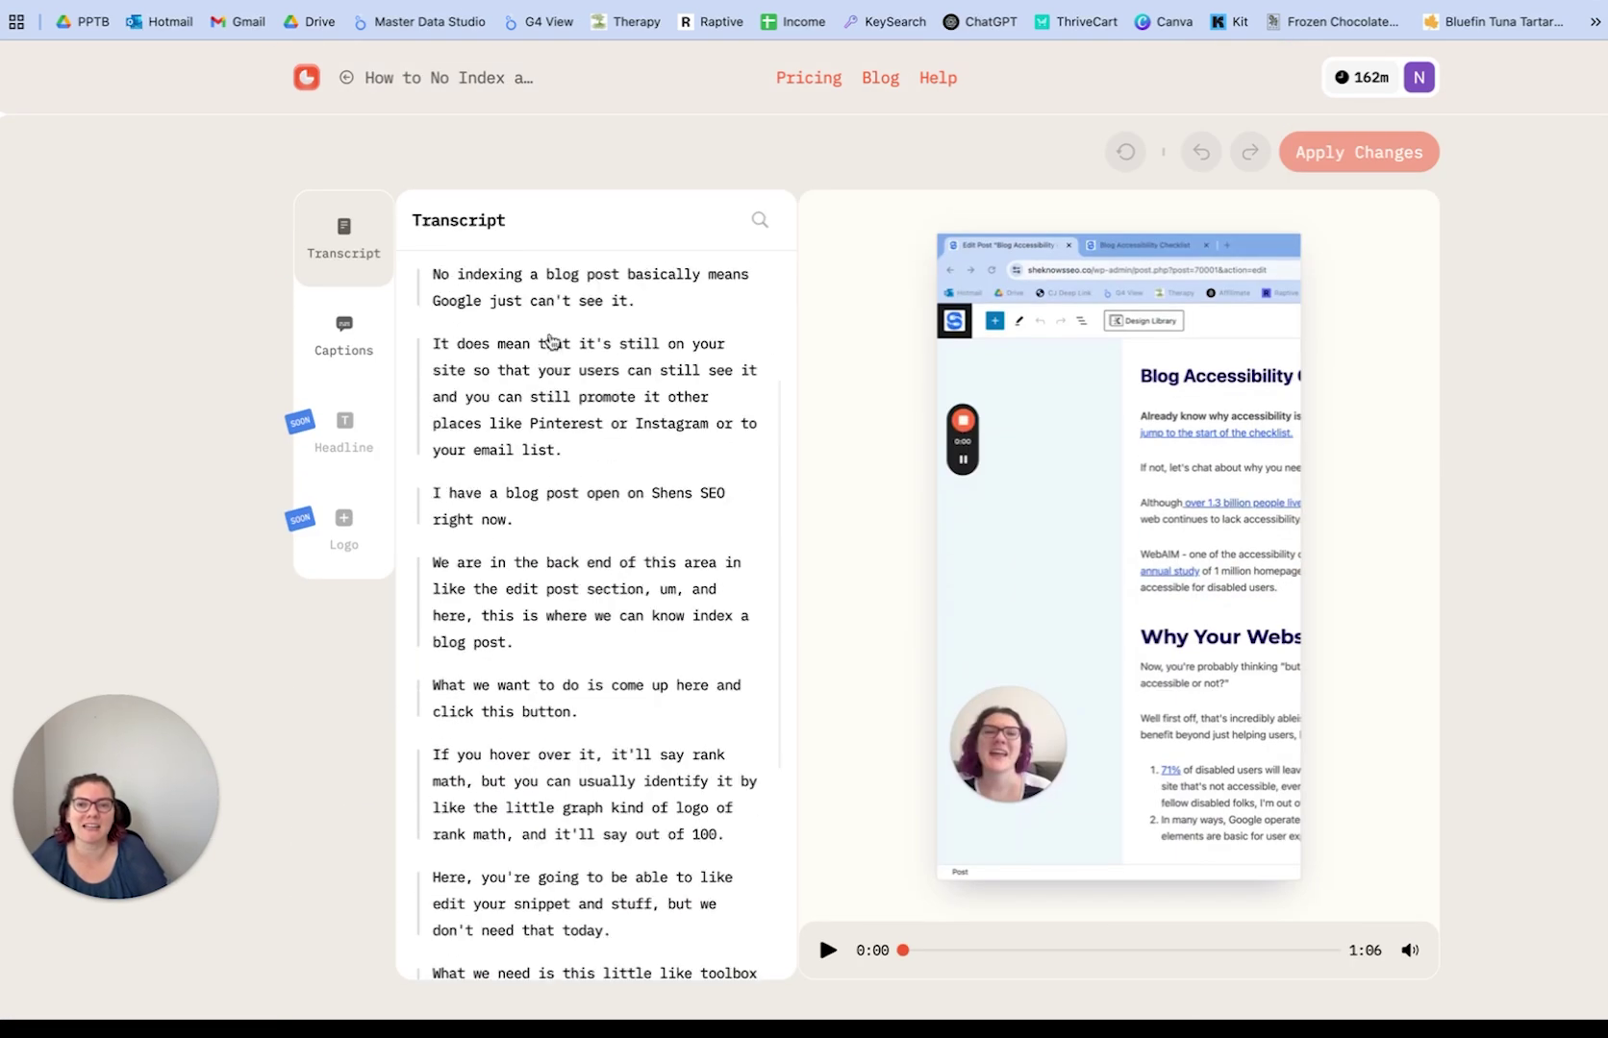
drag(505, 286, 633, 317)
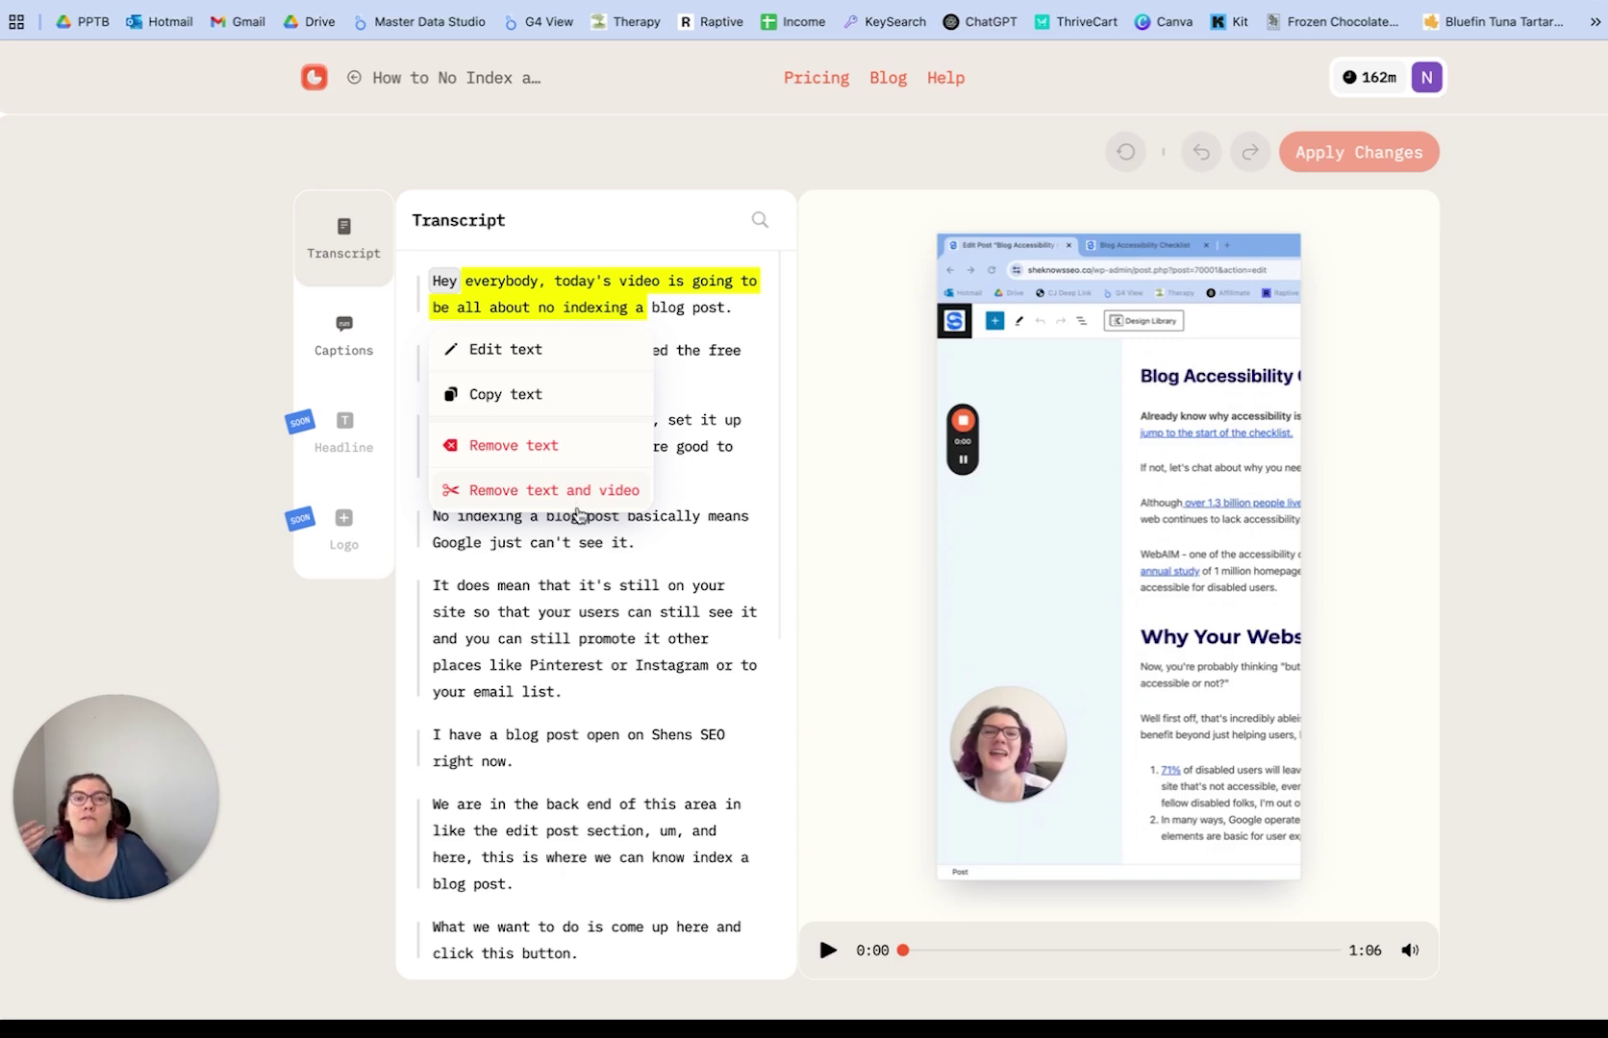
click(652, 604)
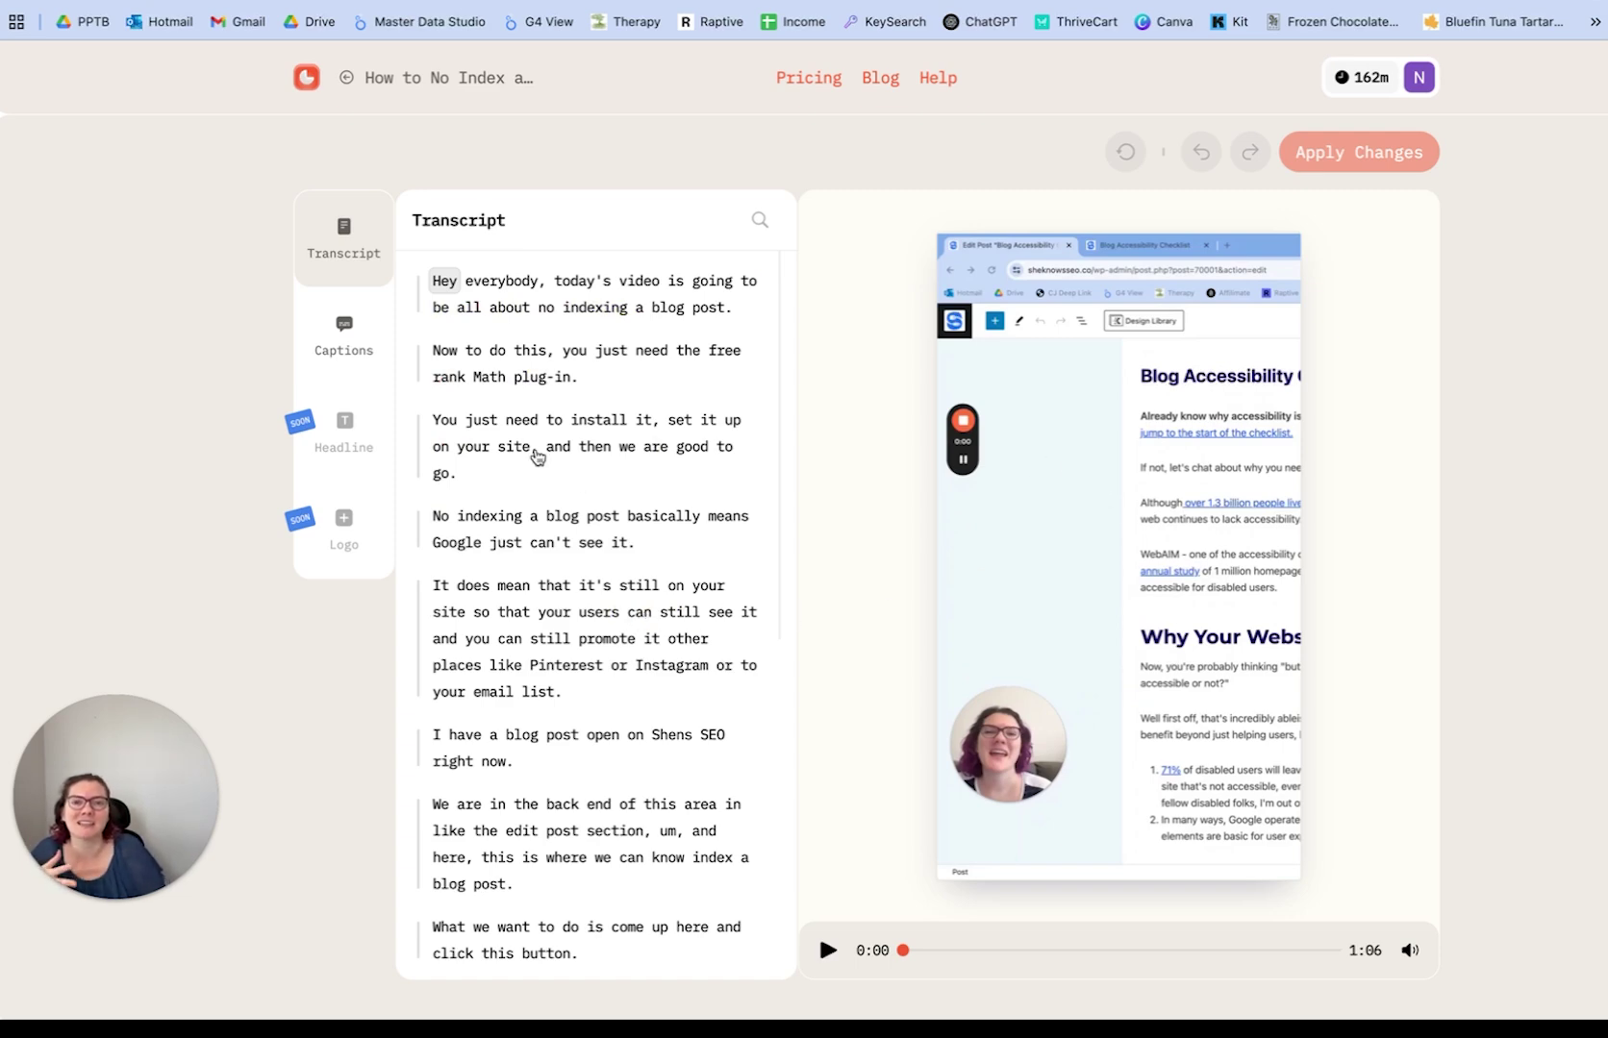
scroll(557, 519, down, 10)
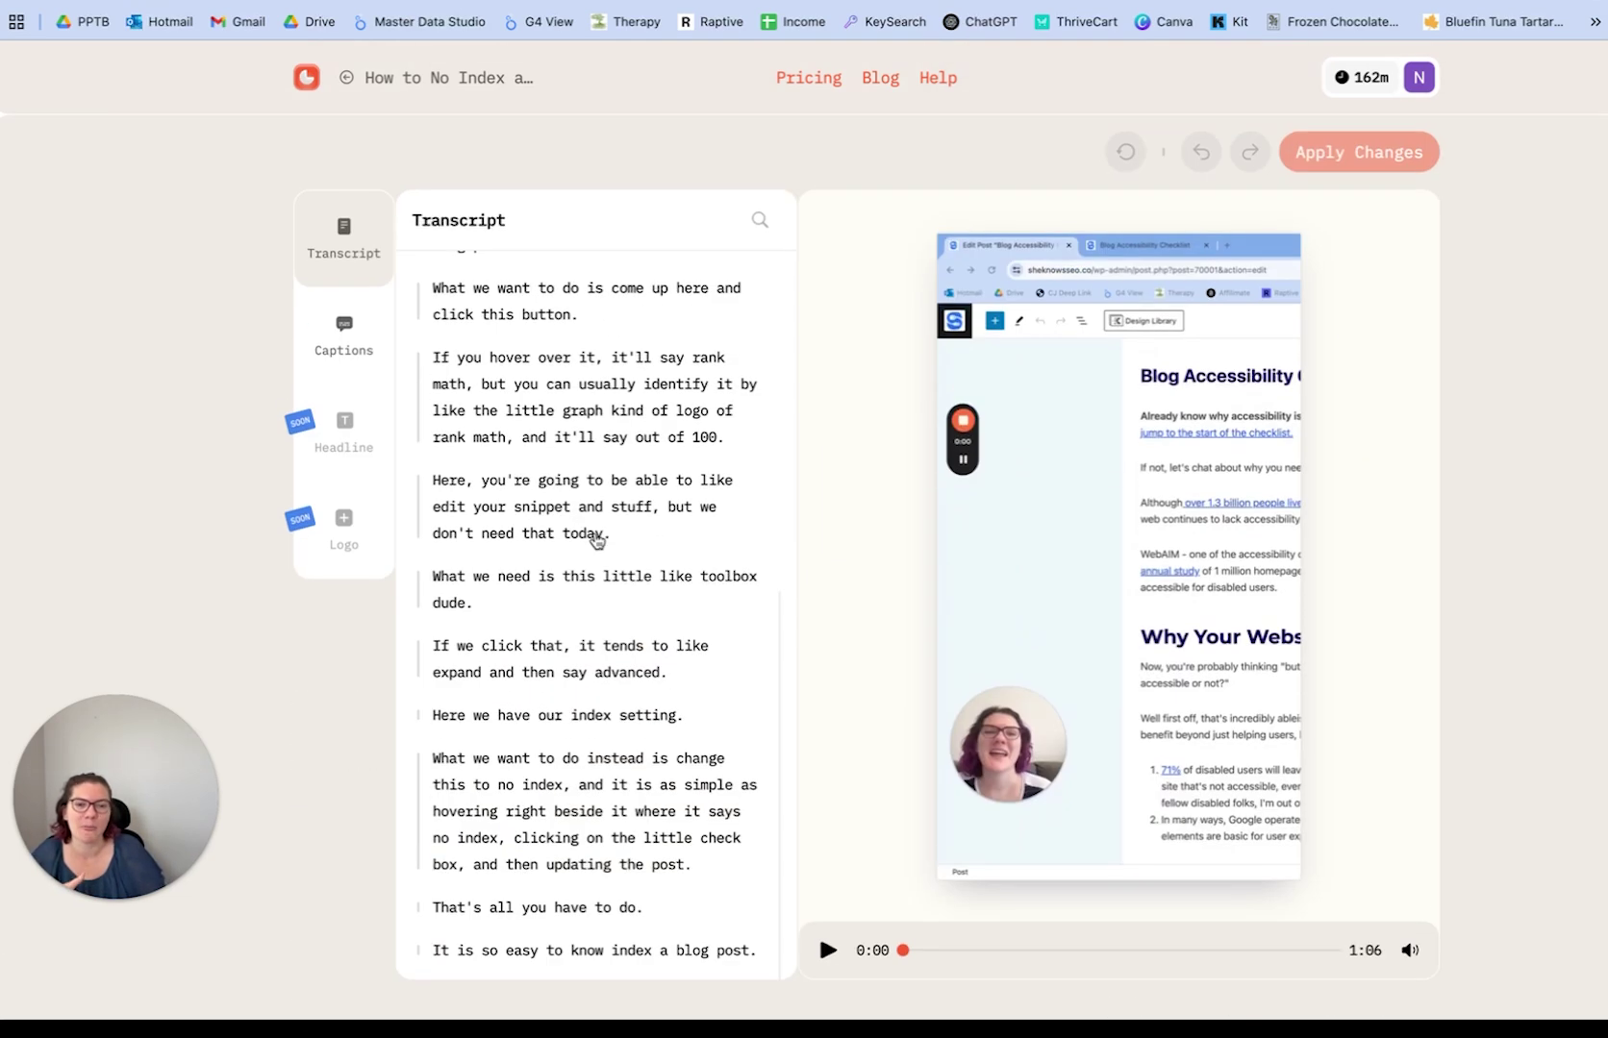
scroll(634, 577, up, 8)
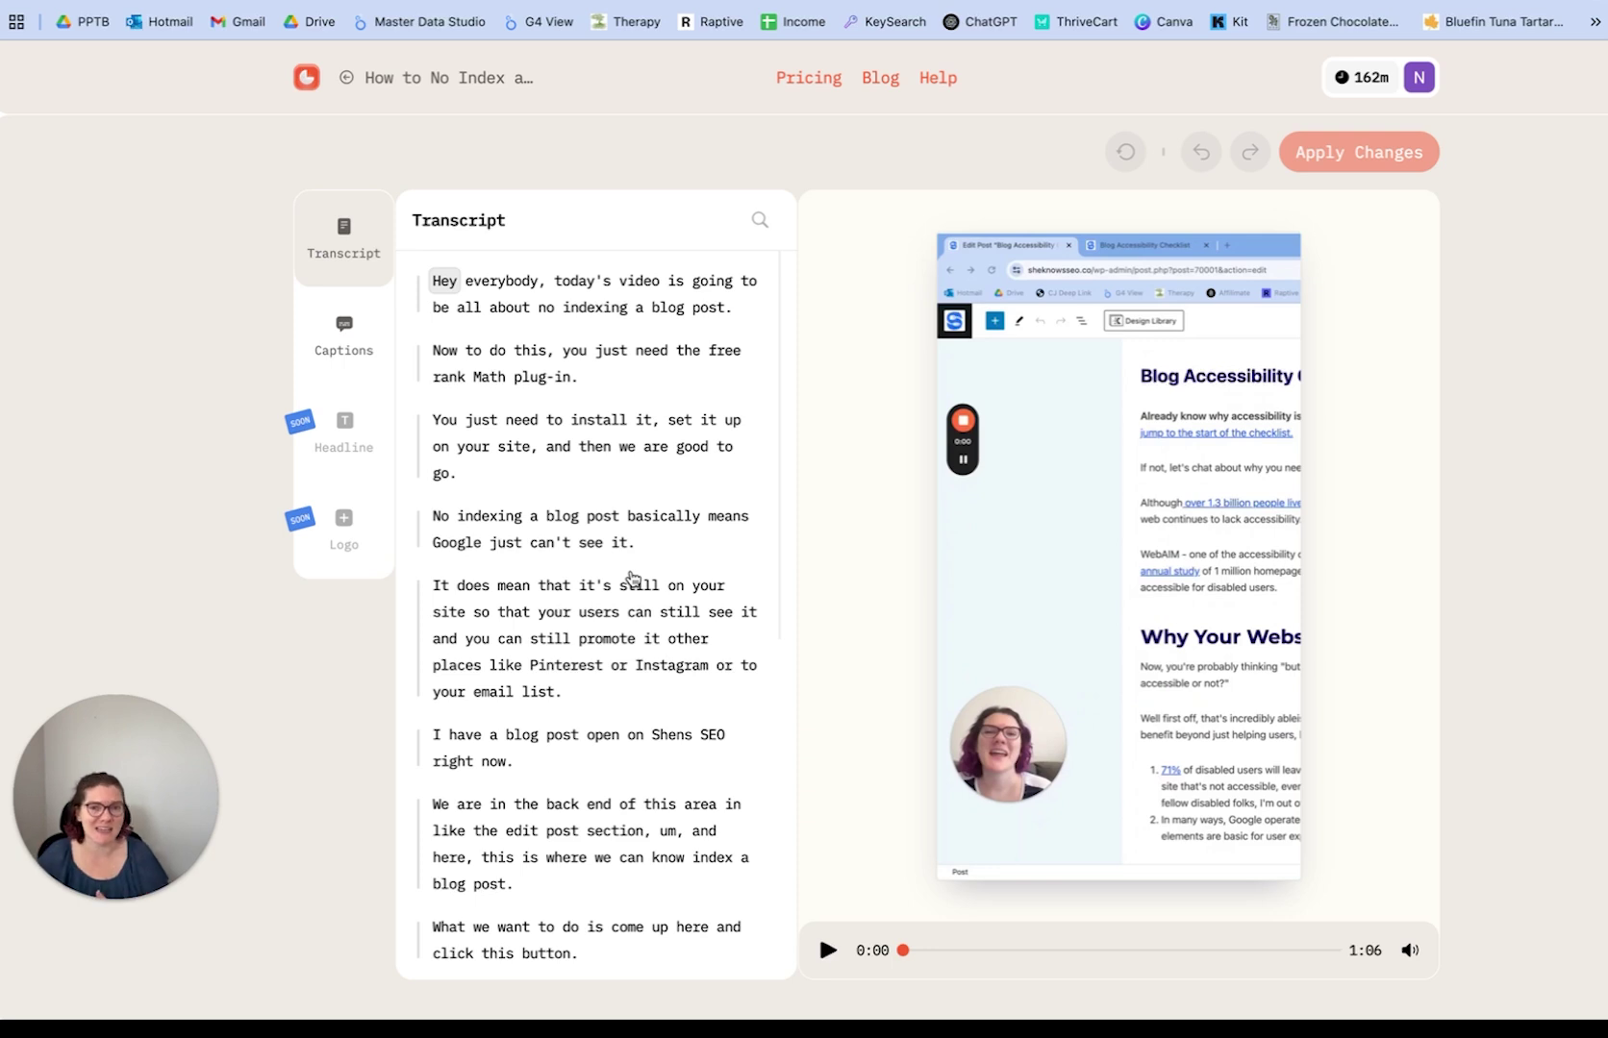
click(342, 348)
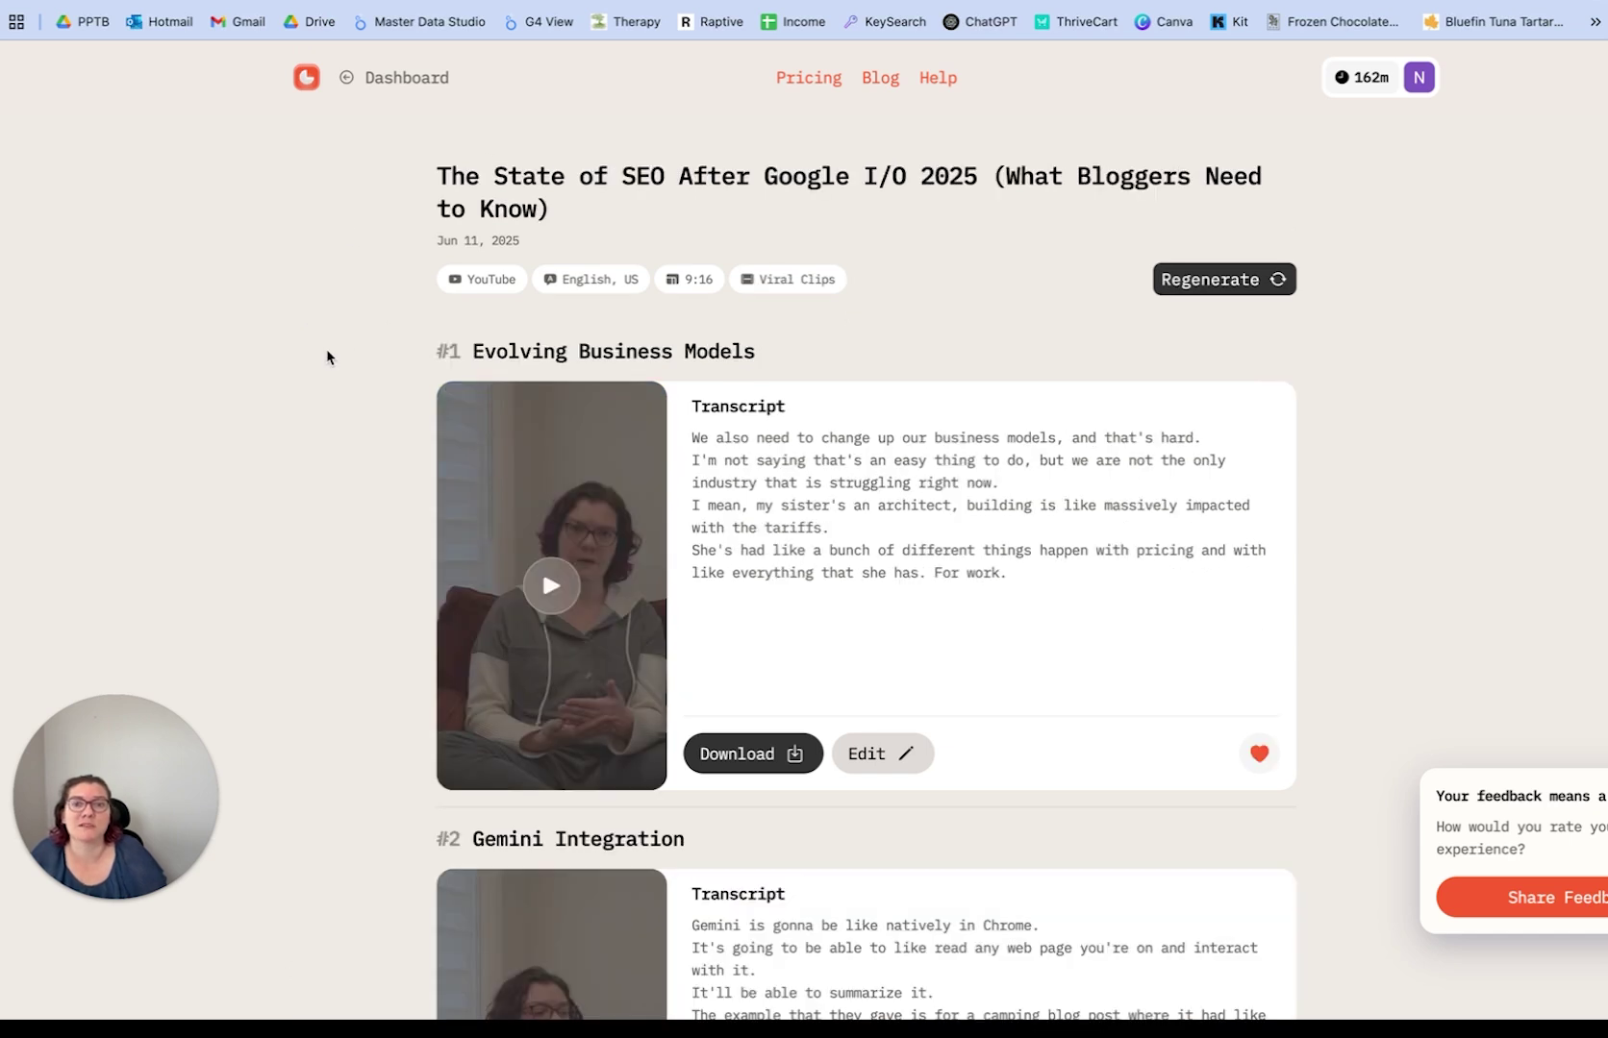
Highlight and deselect the RankMath project title while reviewing the project page.
scroll(327, 355, down, 1)
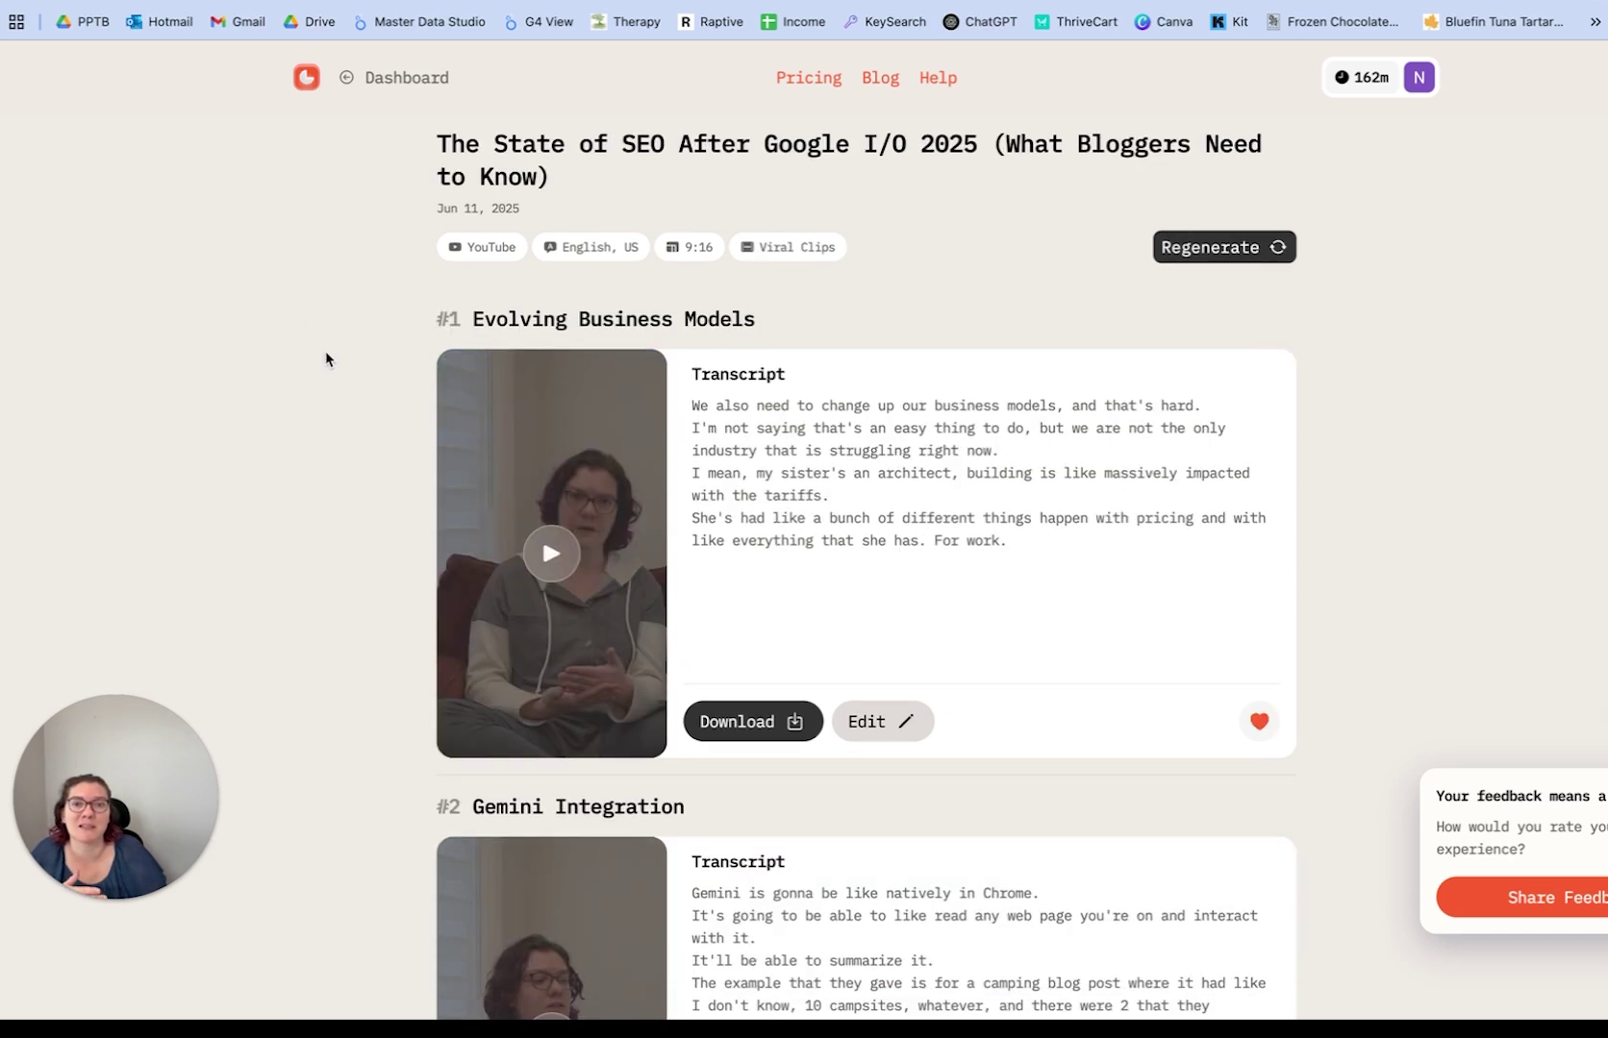
scroll(316, 370, up, 1)
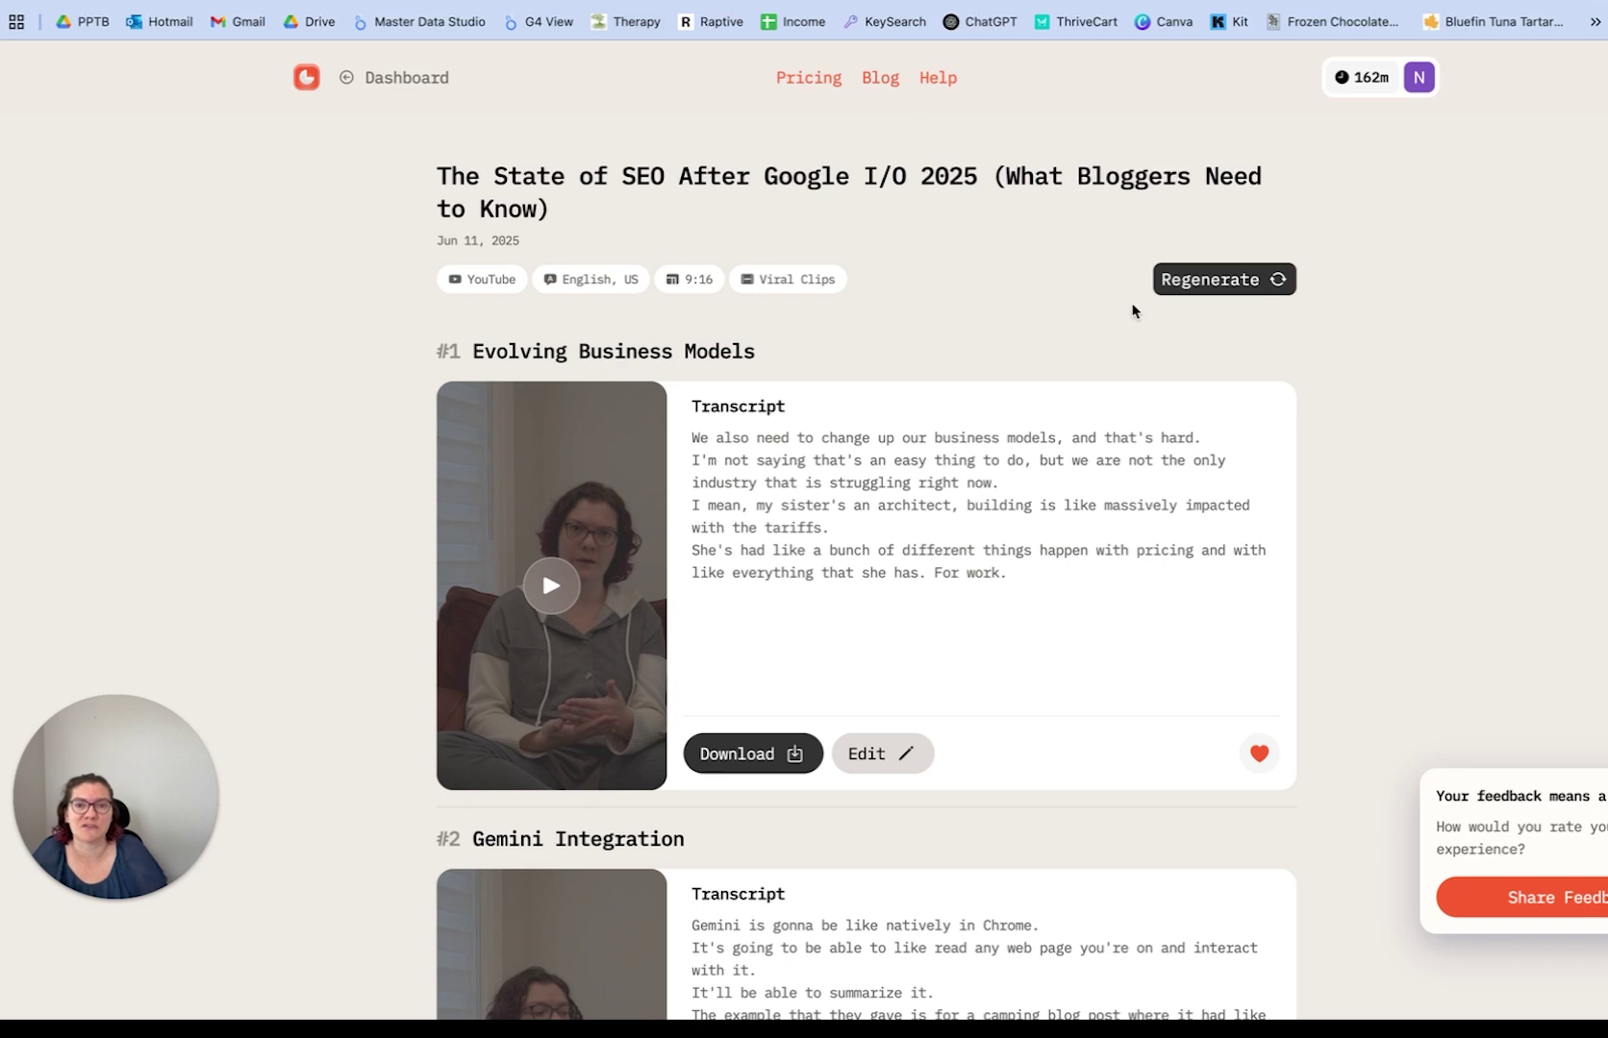
triple_click(563, 204)
click(682, 204)
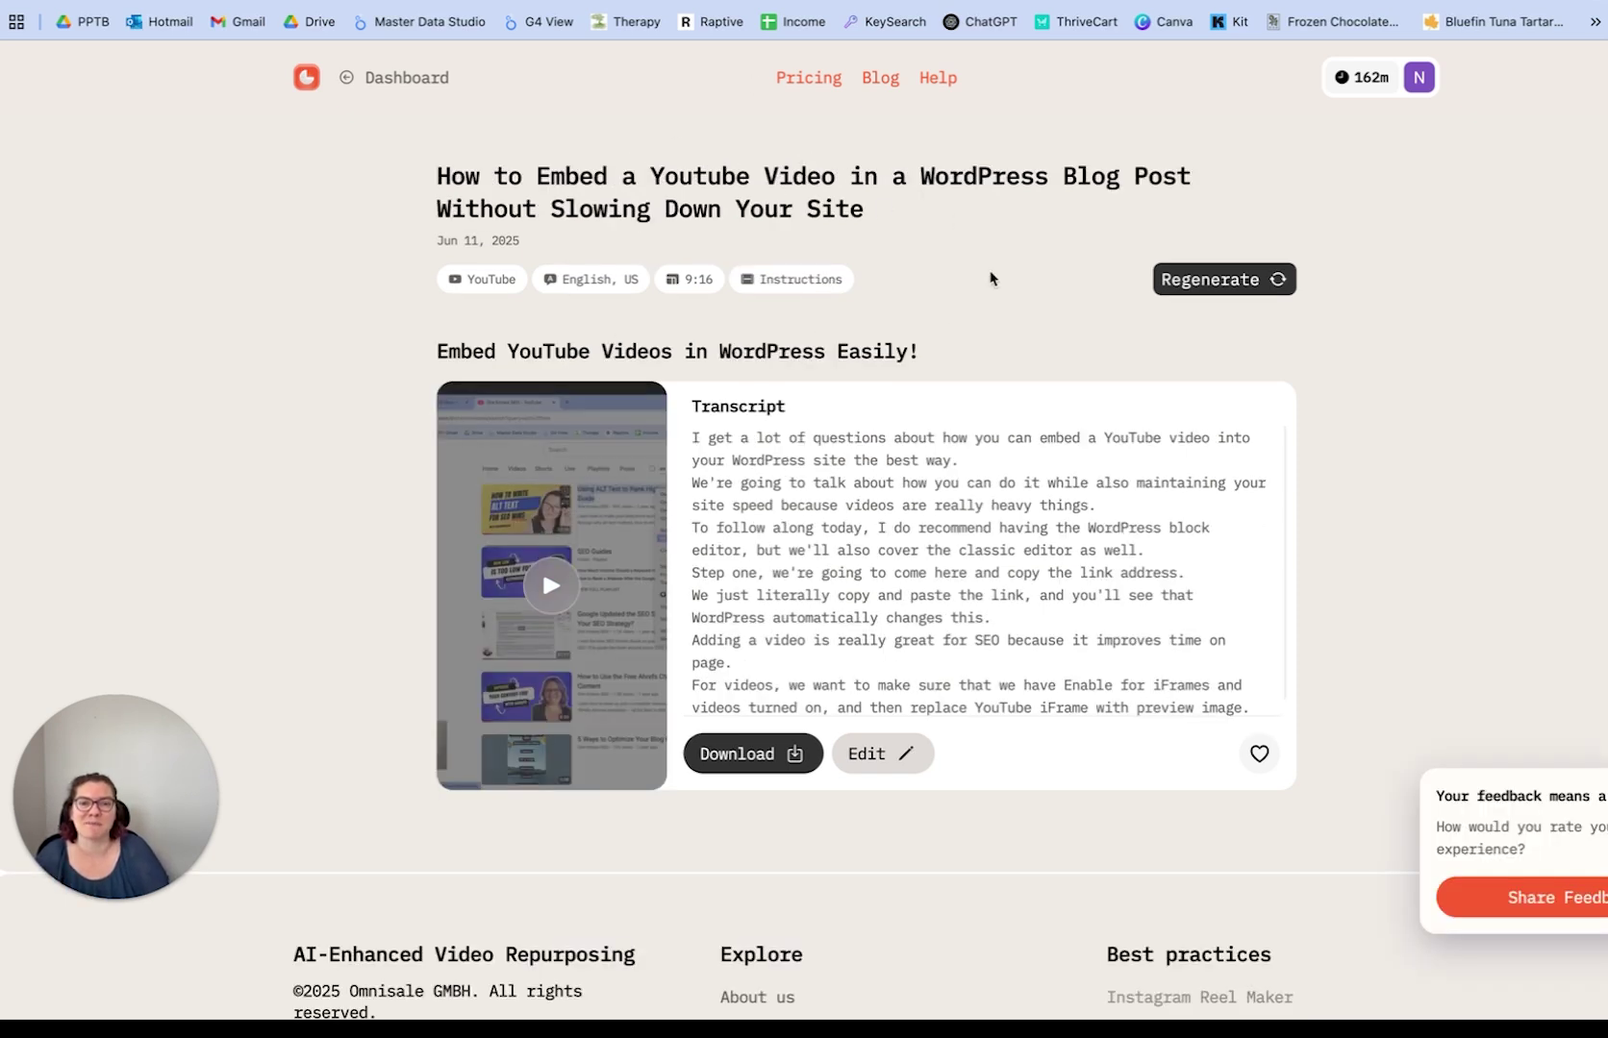
drag(873, 214, 445, 169)
click(445, 169)
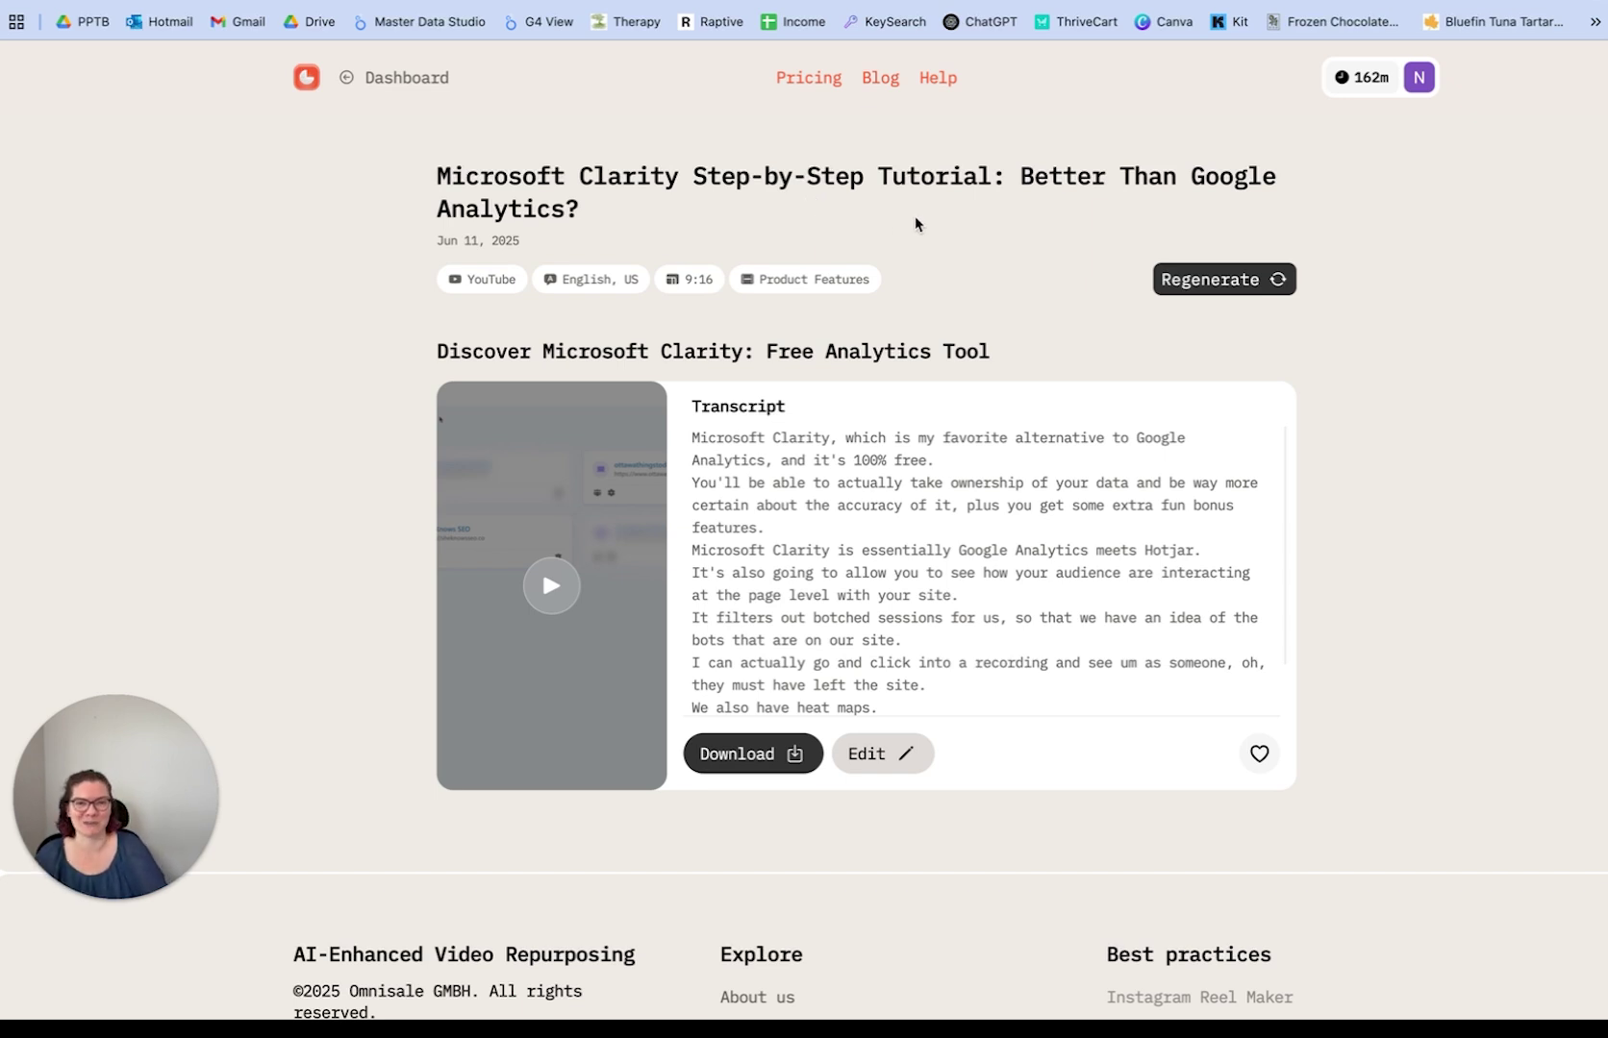
scroll(923, 572, down, 2)
scroll(976, 559, up, 2)
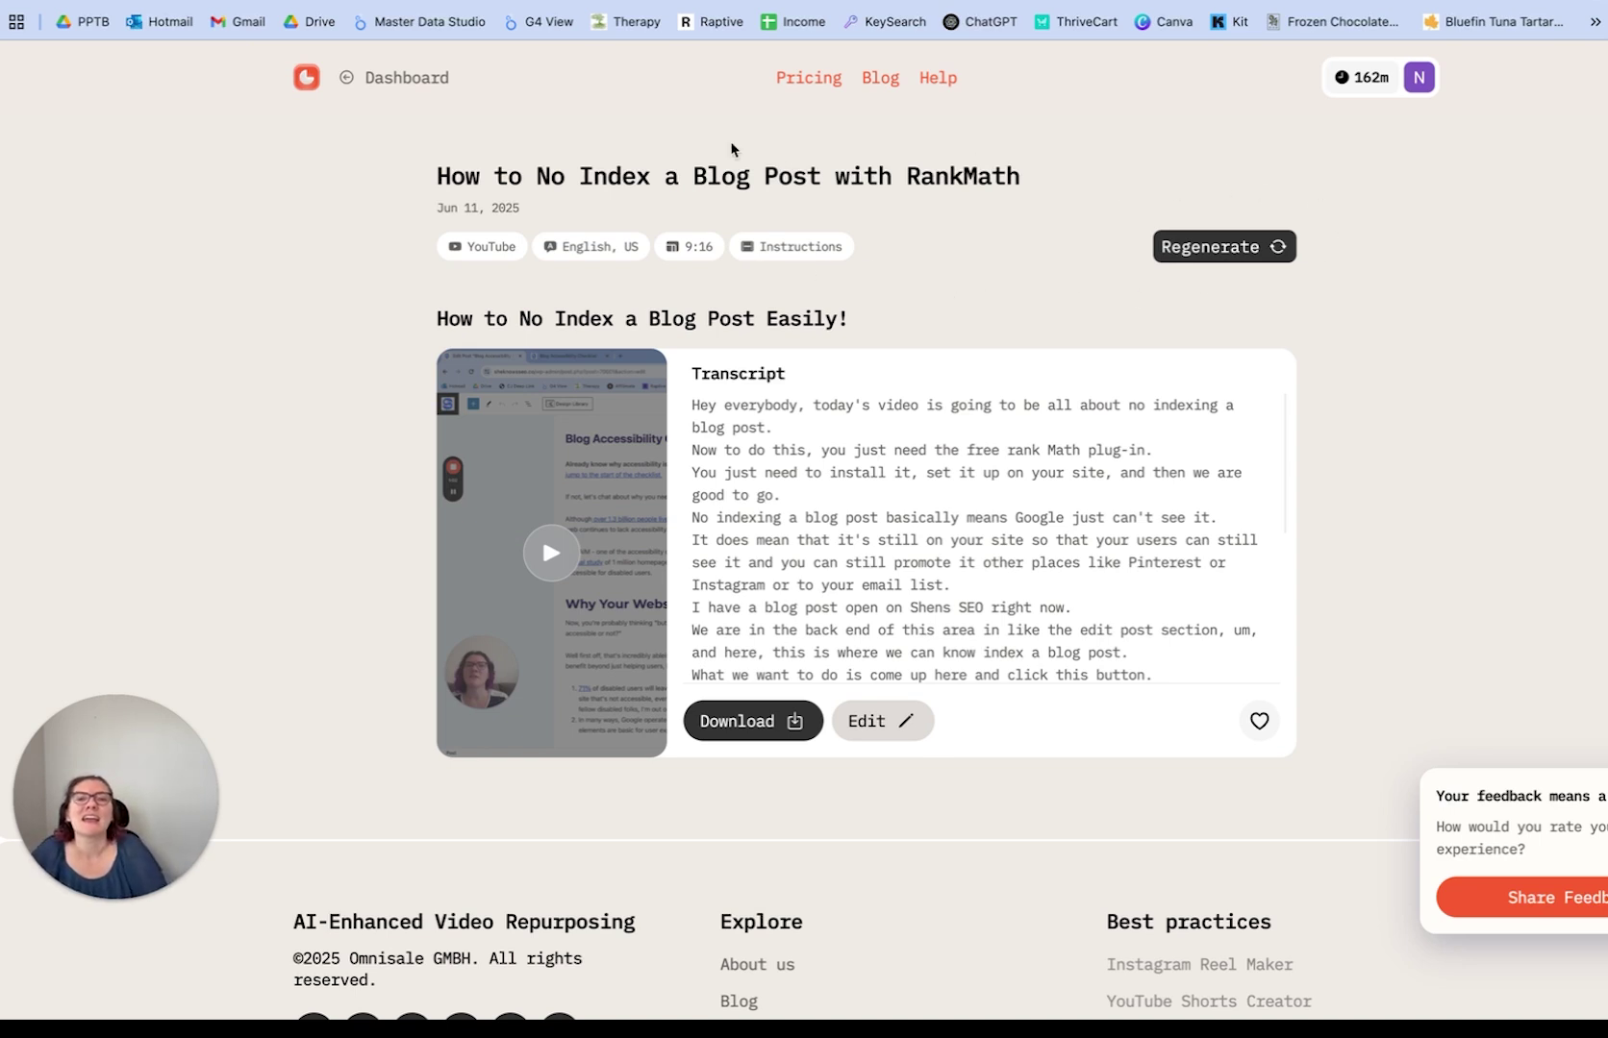
Open regeneration settings and try Template clip lengths 25, 7, then 15 Quotes.
click(1235, 248)
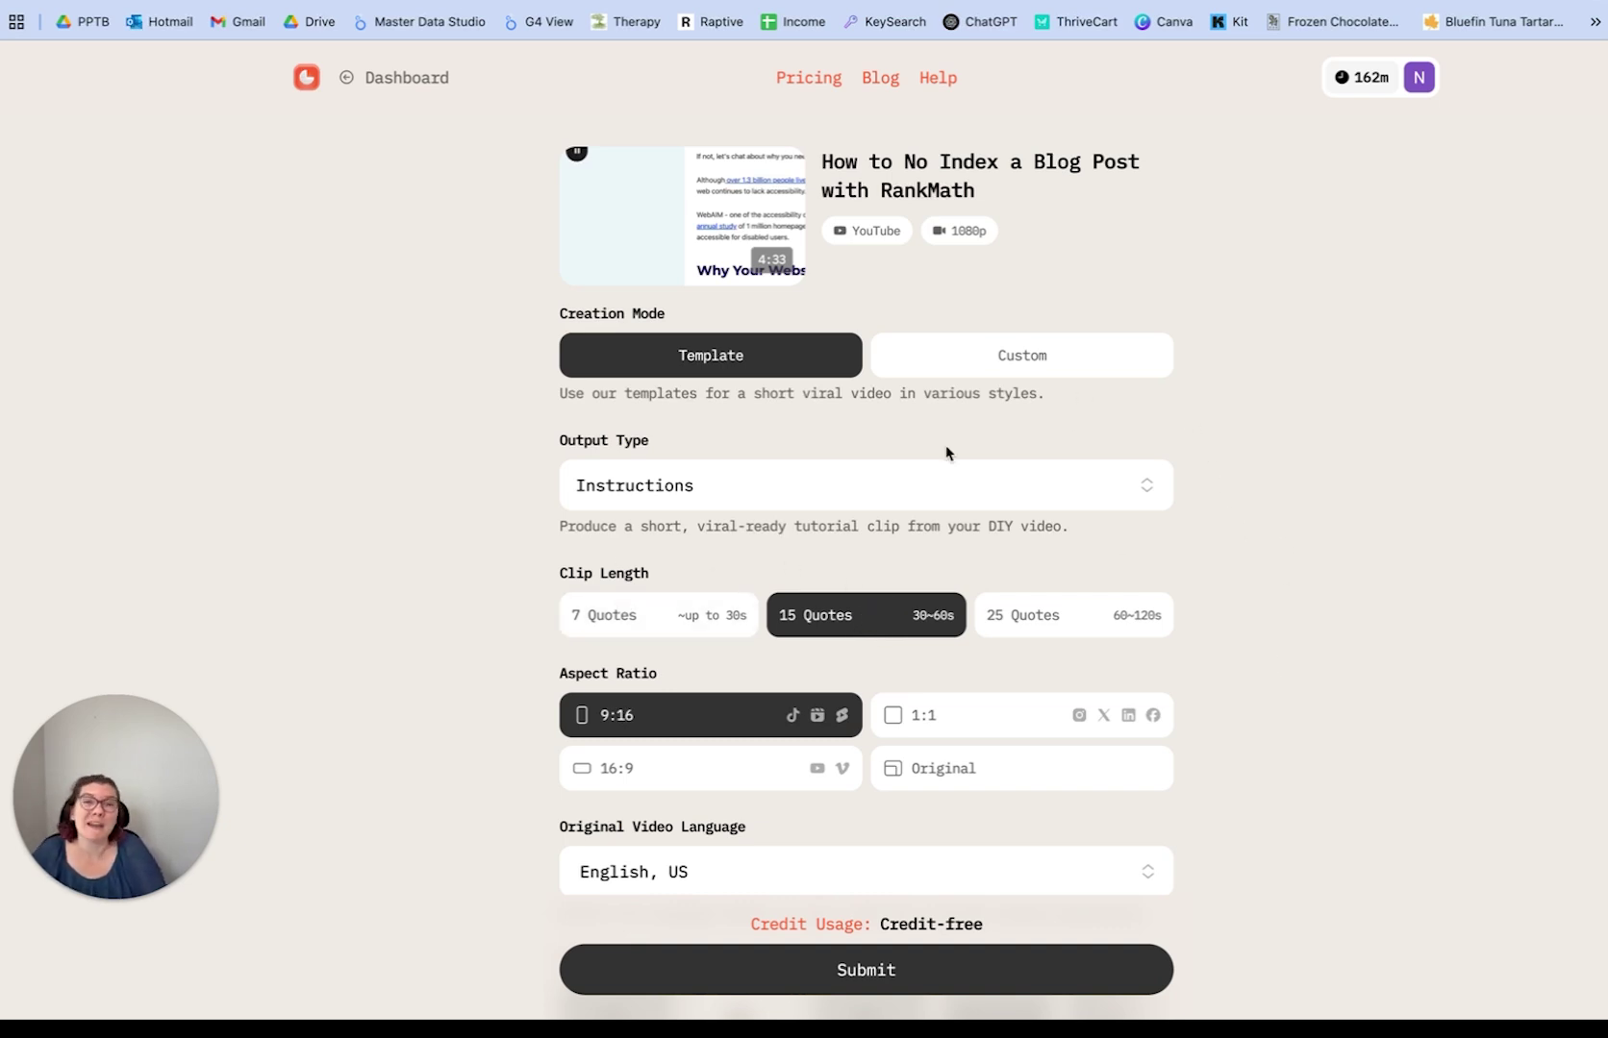
click(961, 365)
click(790, 449)
click(716, 355)
click(1028, 630)
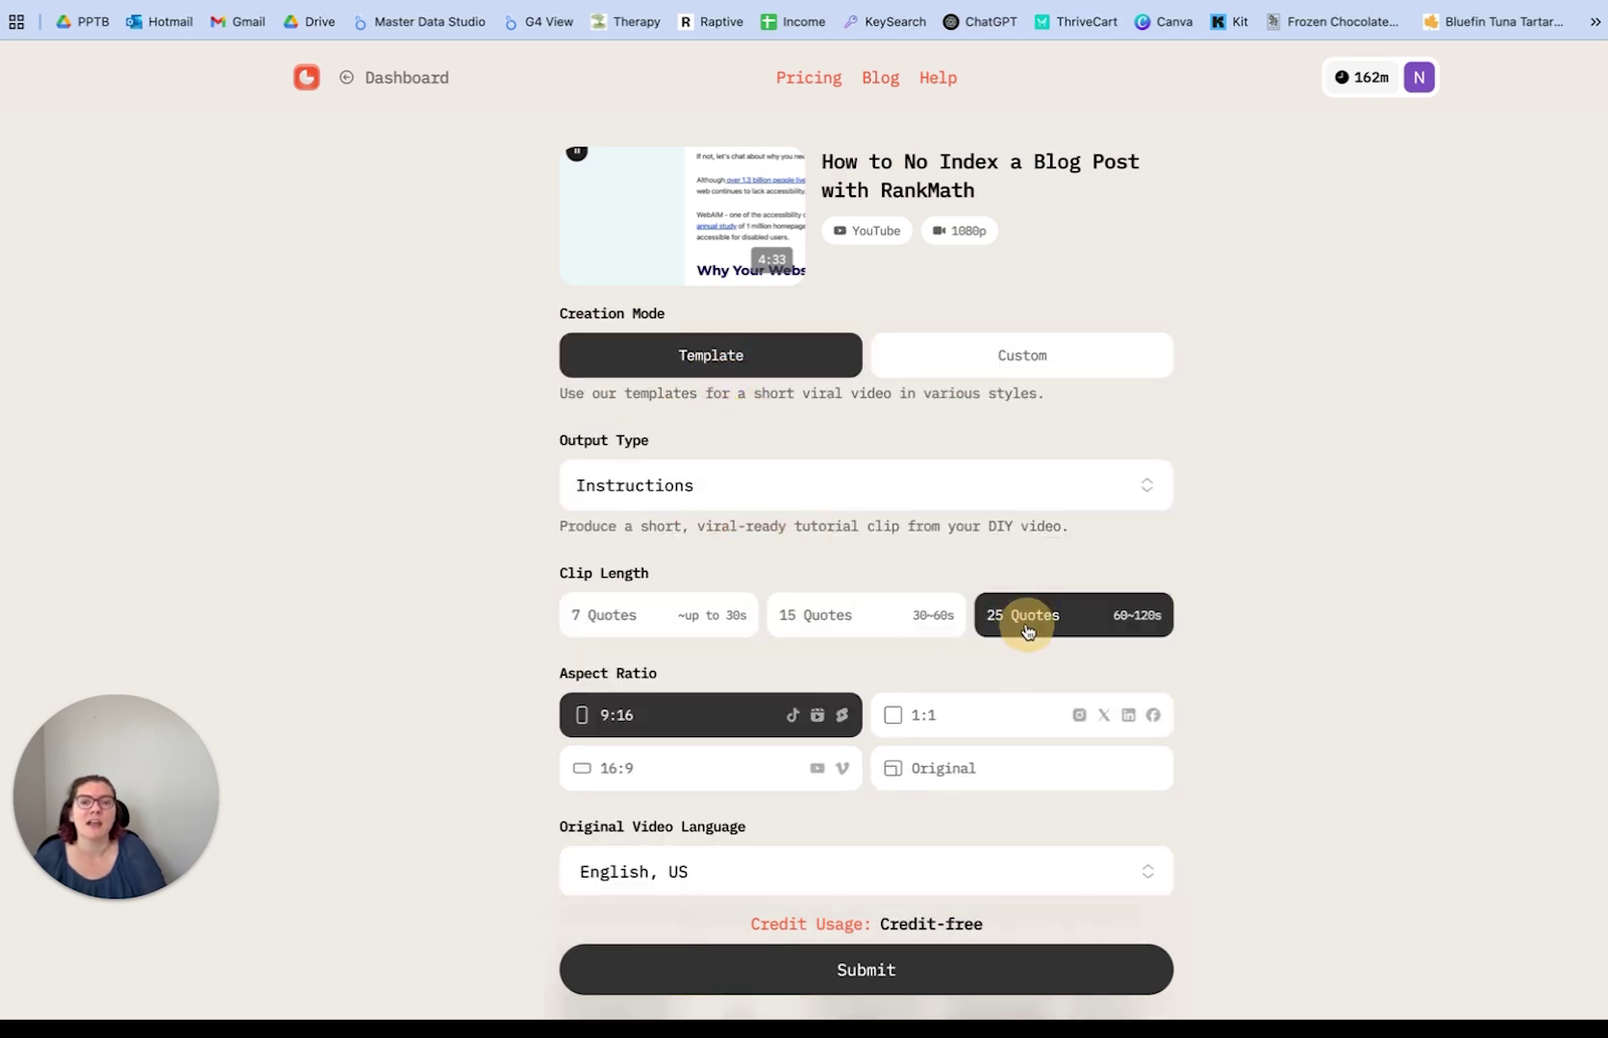
click(673, 620)
click(853, 621)
Switch to Custom mode and place the caret in the empty prompt box.
drag(895, 924, 1088, 920)
click(1092, 923)
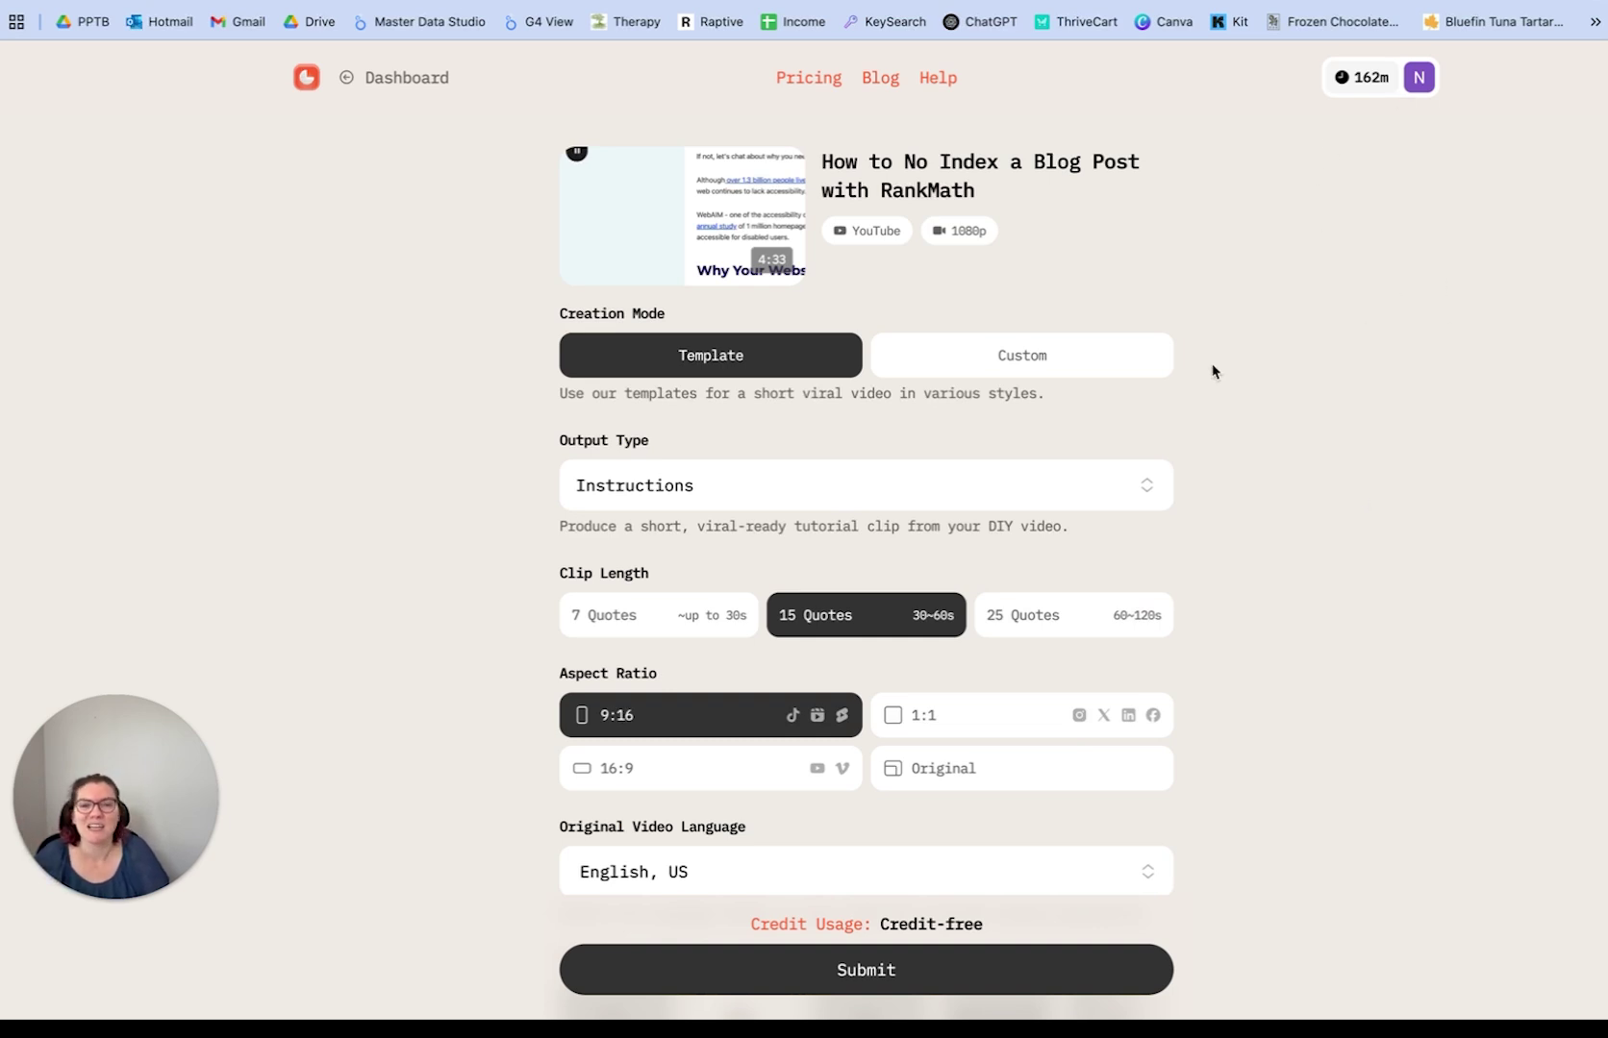
click(1038, 354)
click(940, 474)
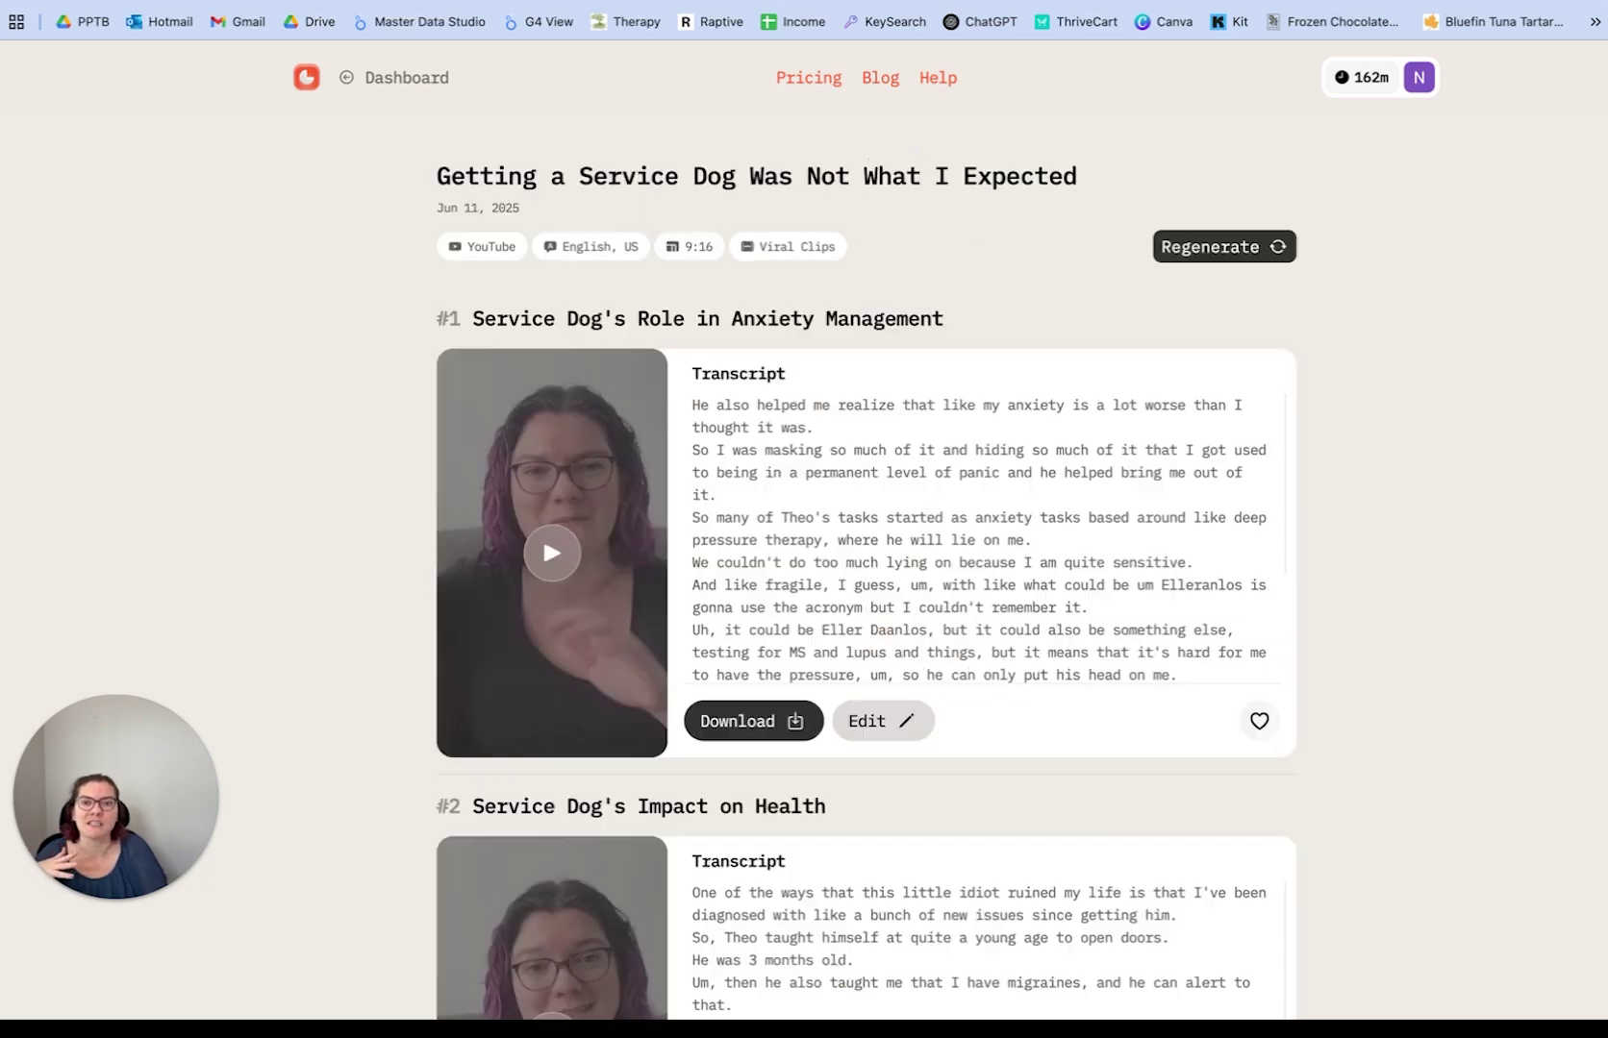
Browse other projects' clip results, highlighting the '#1 Evolving Business Models' heading.
scroll(978, 538, down, 4)
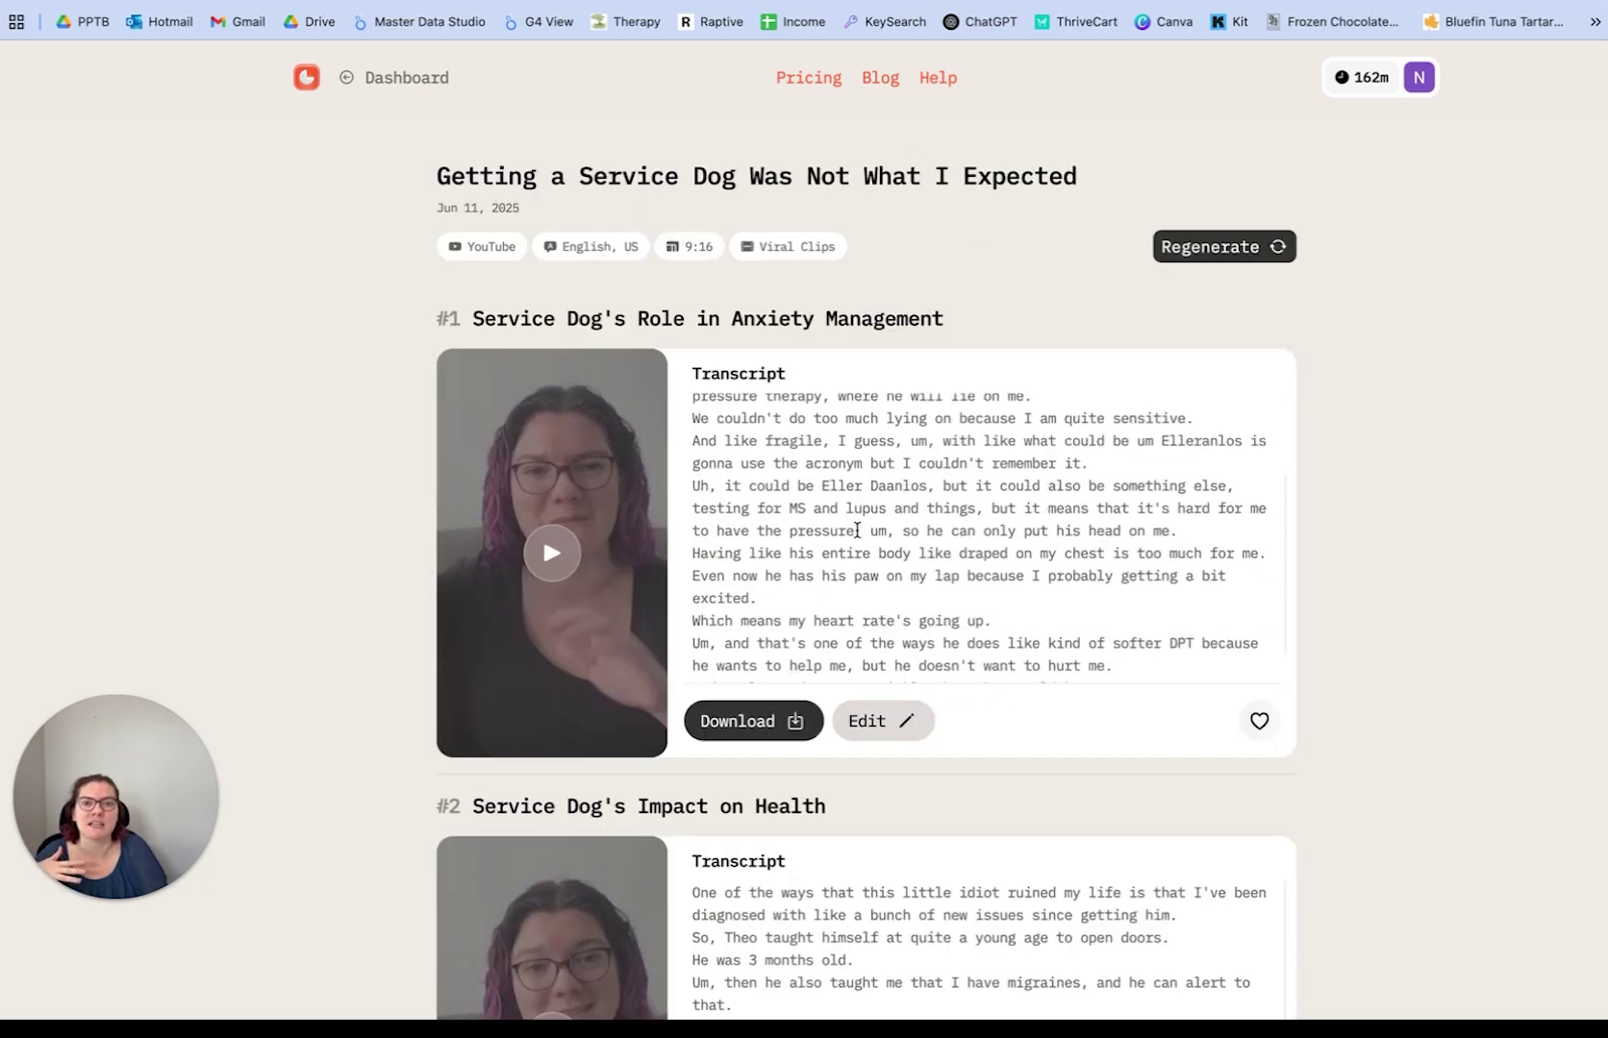
scroll(671, 586, down, 5)
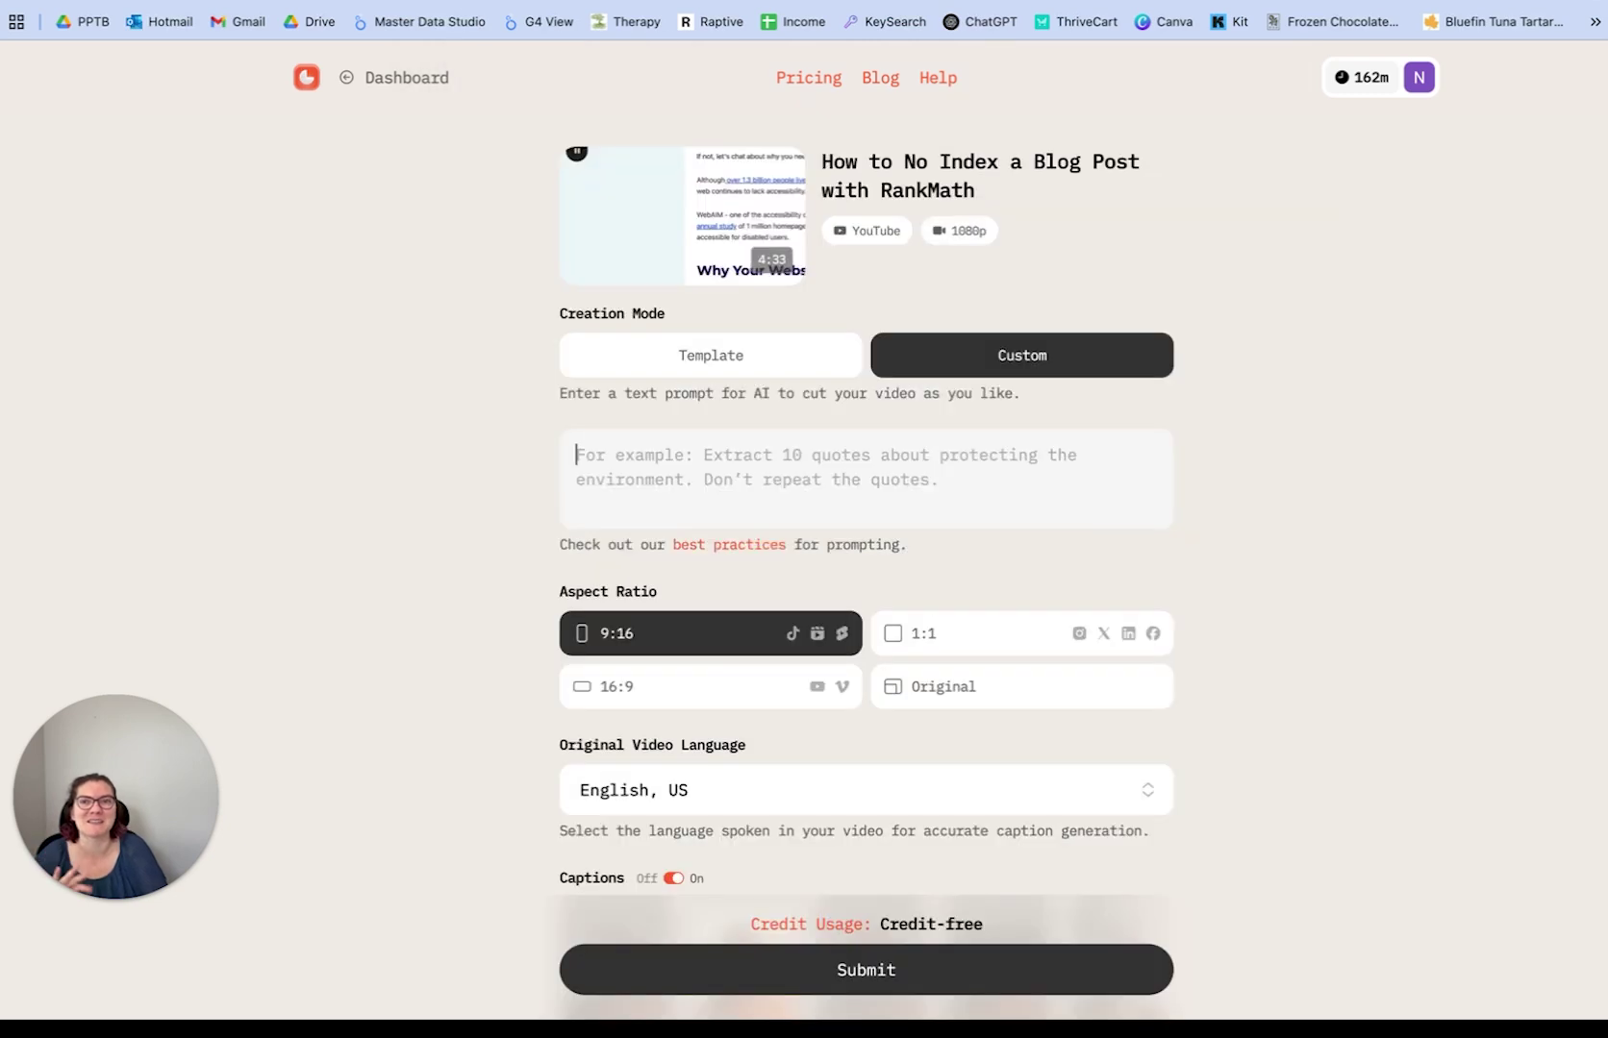
click(941, 513)
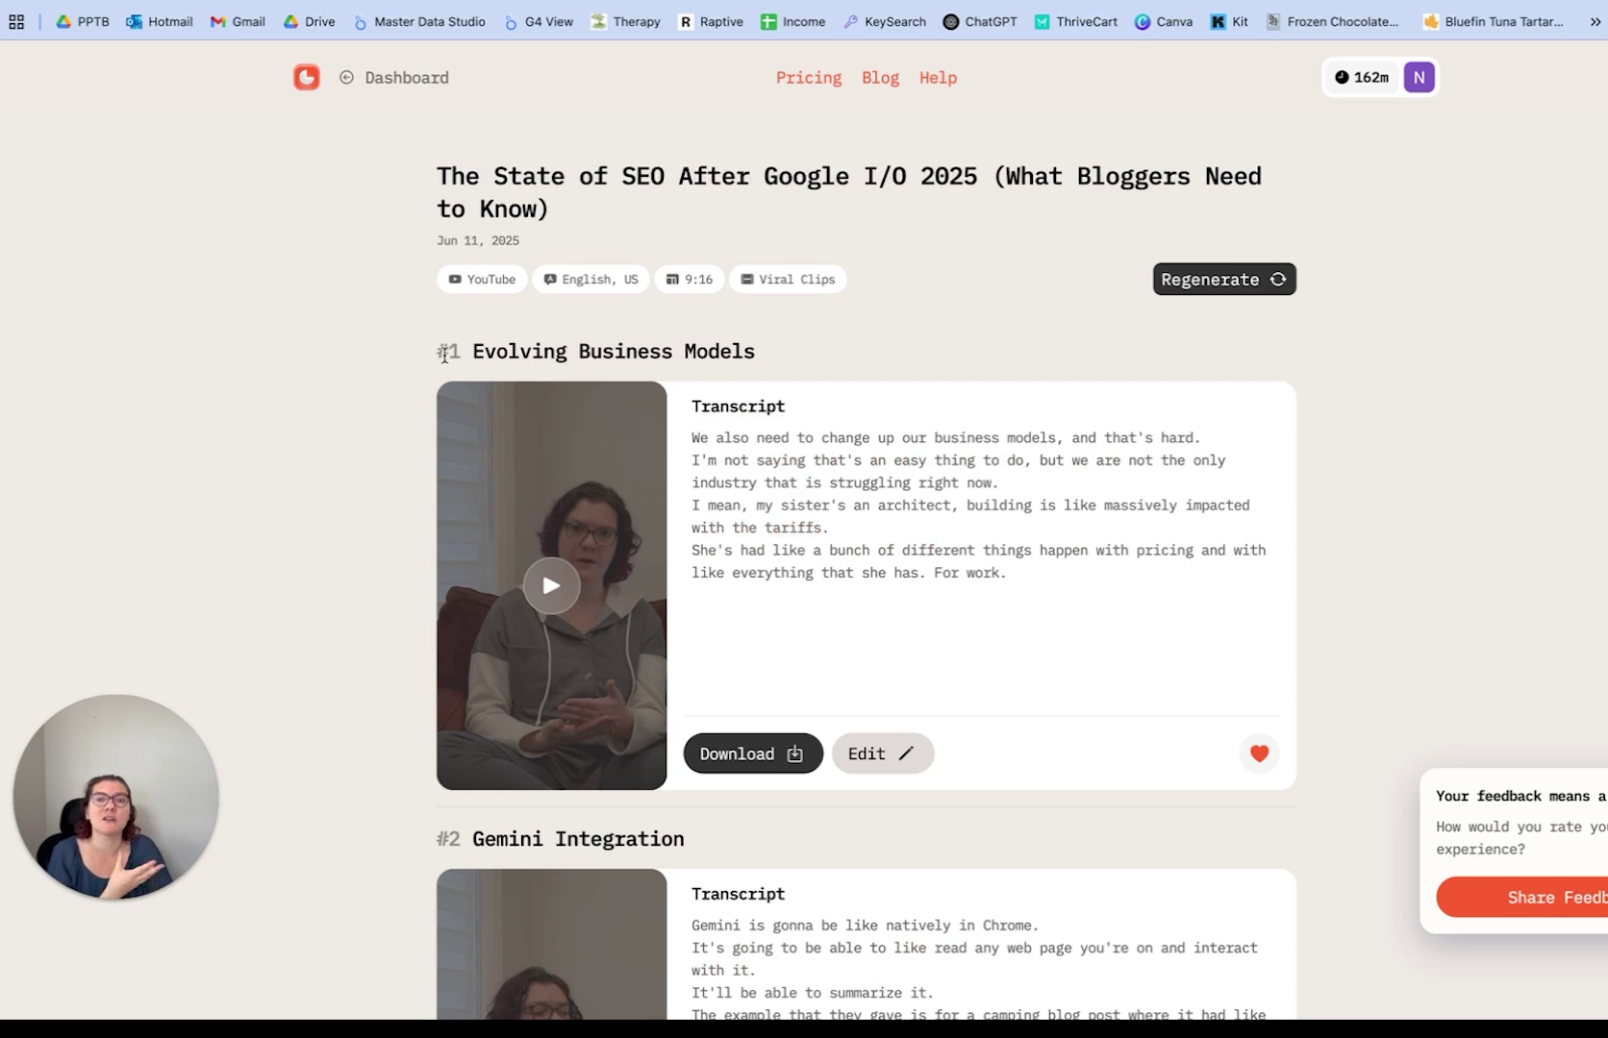
drag(437, 352, 788, 362)
click(853, 348)
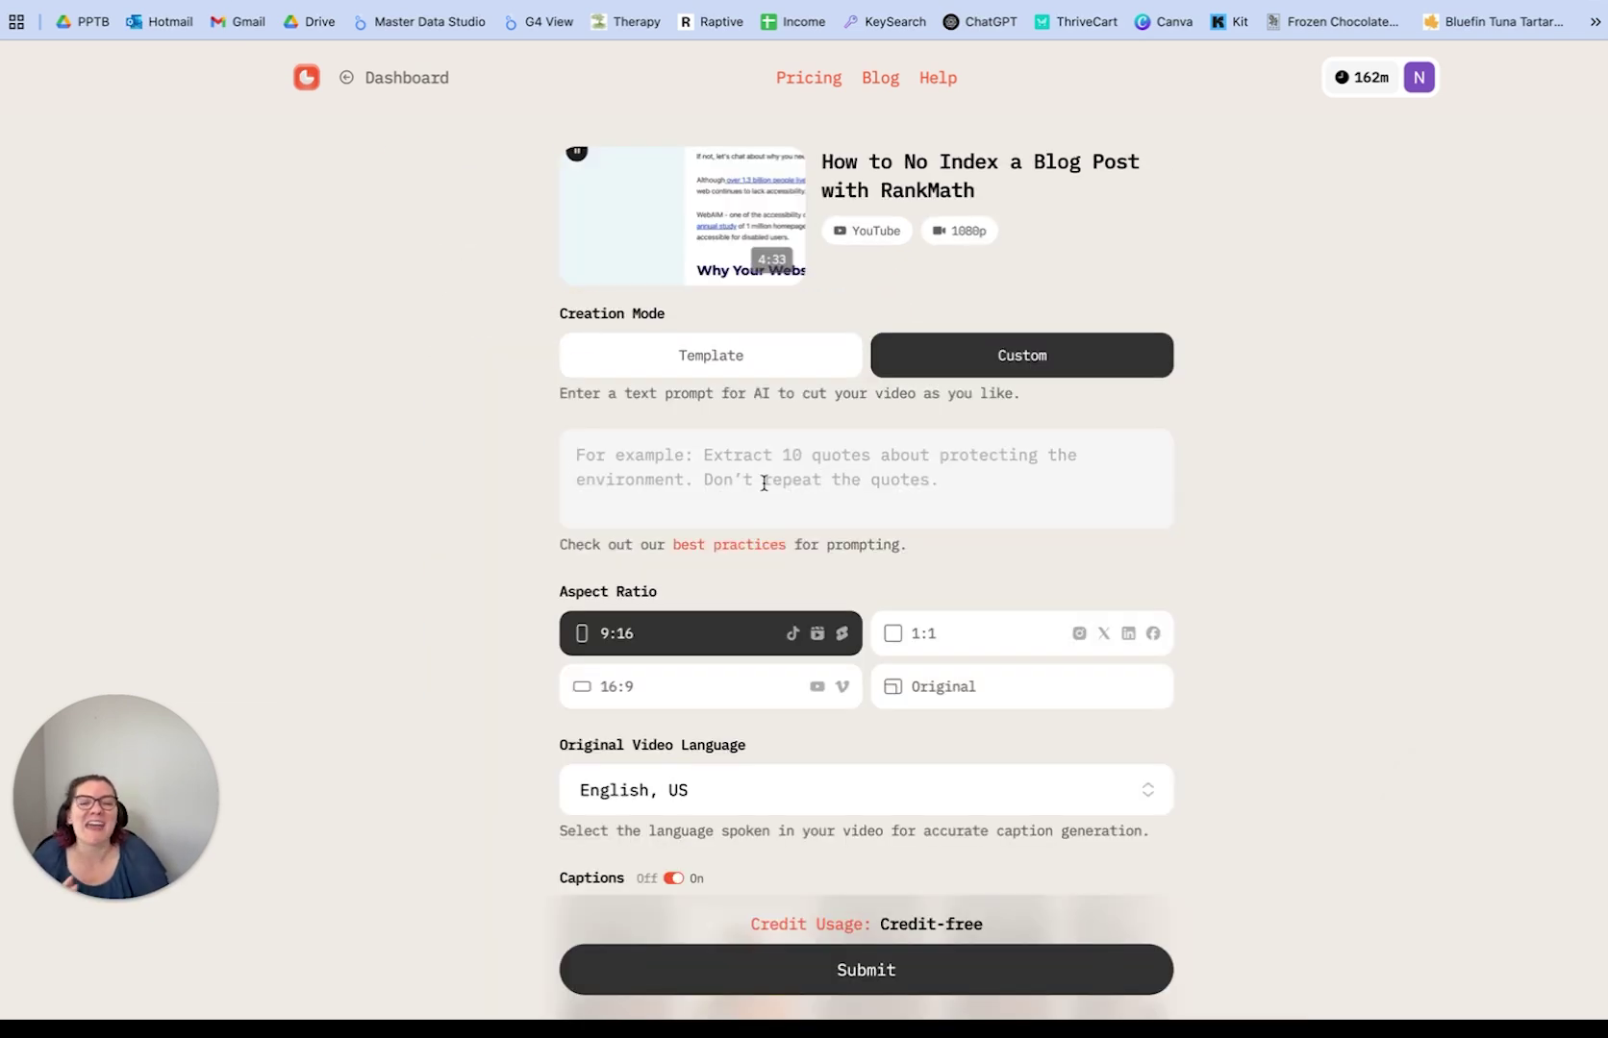
scroll(1094, 638, down, 2)
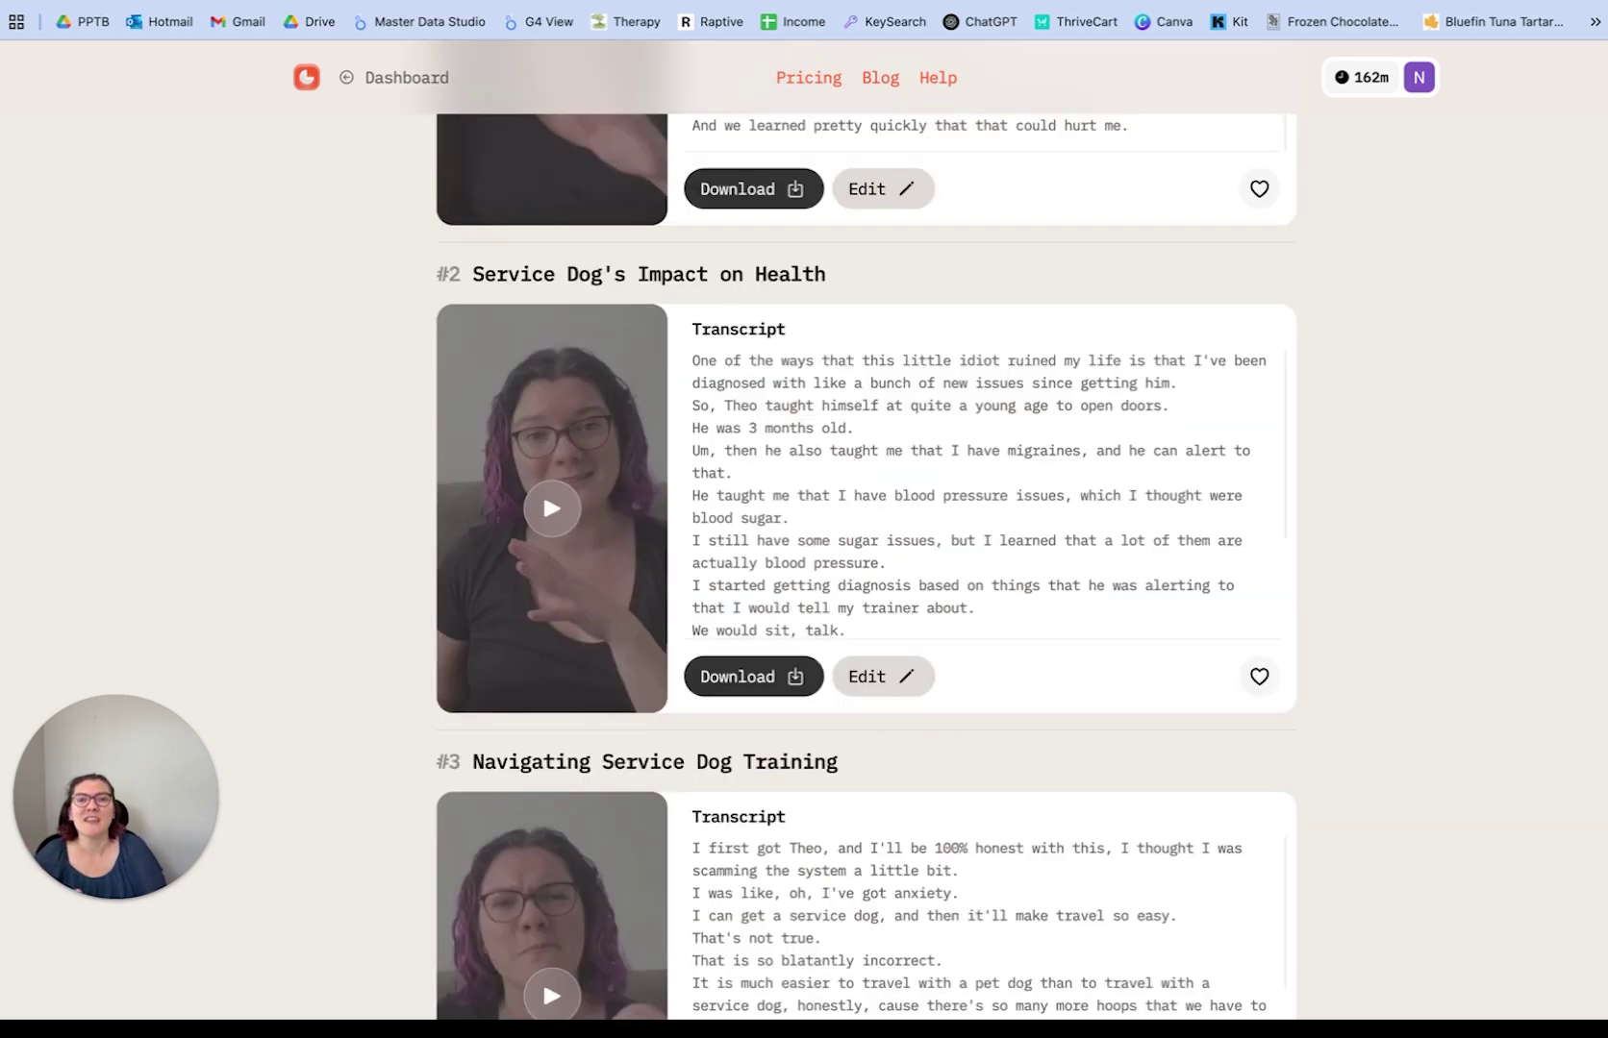
scroll(961, 289, up, 5)
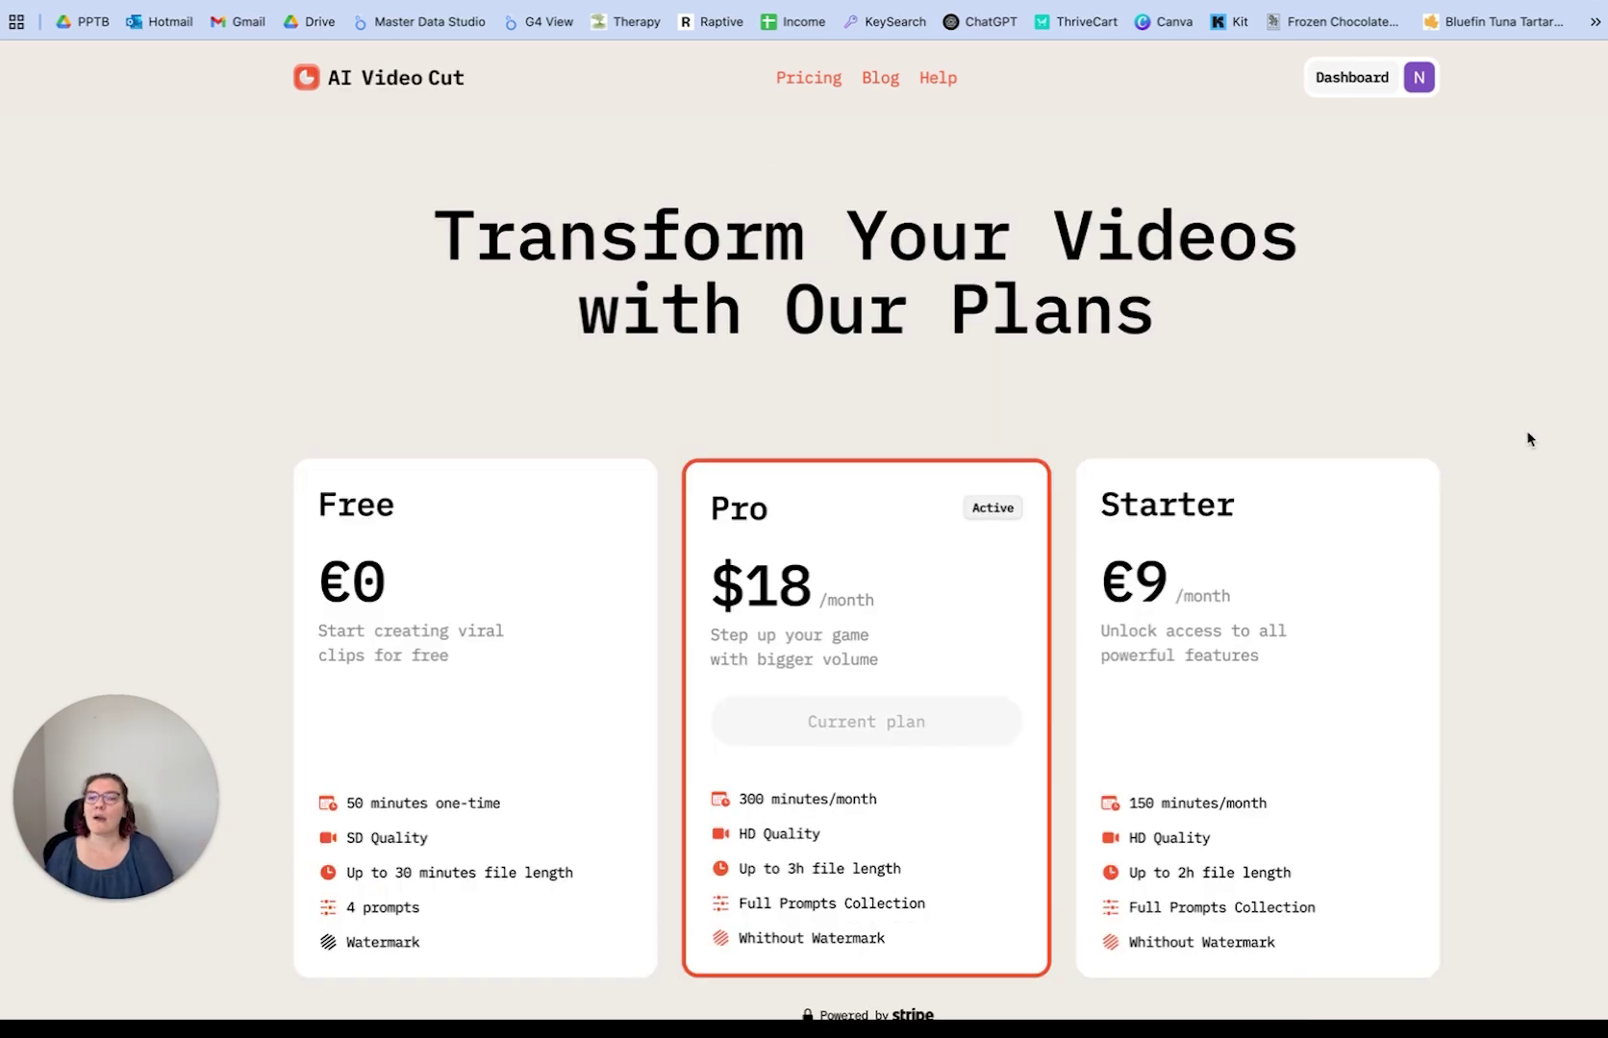
scroll(1529, 440, down, 3)
scroll(1250, 395, down, 1)
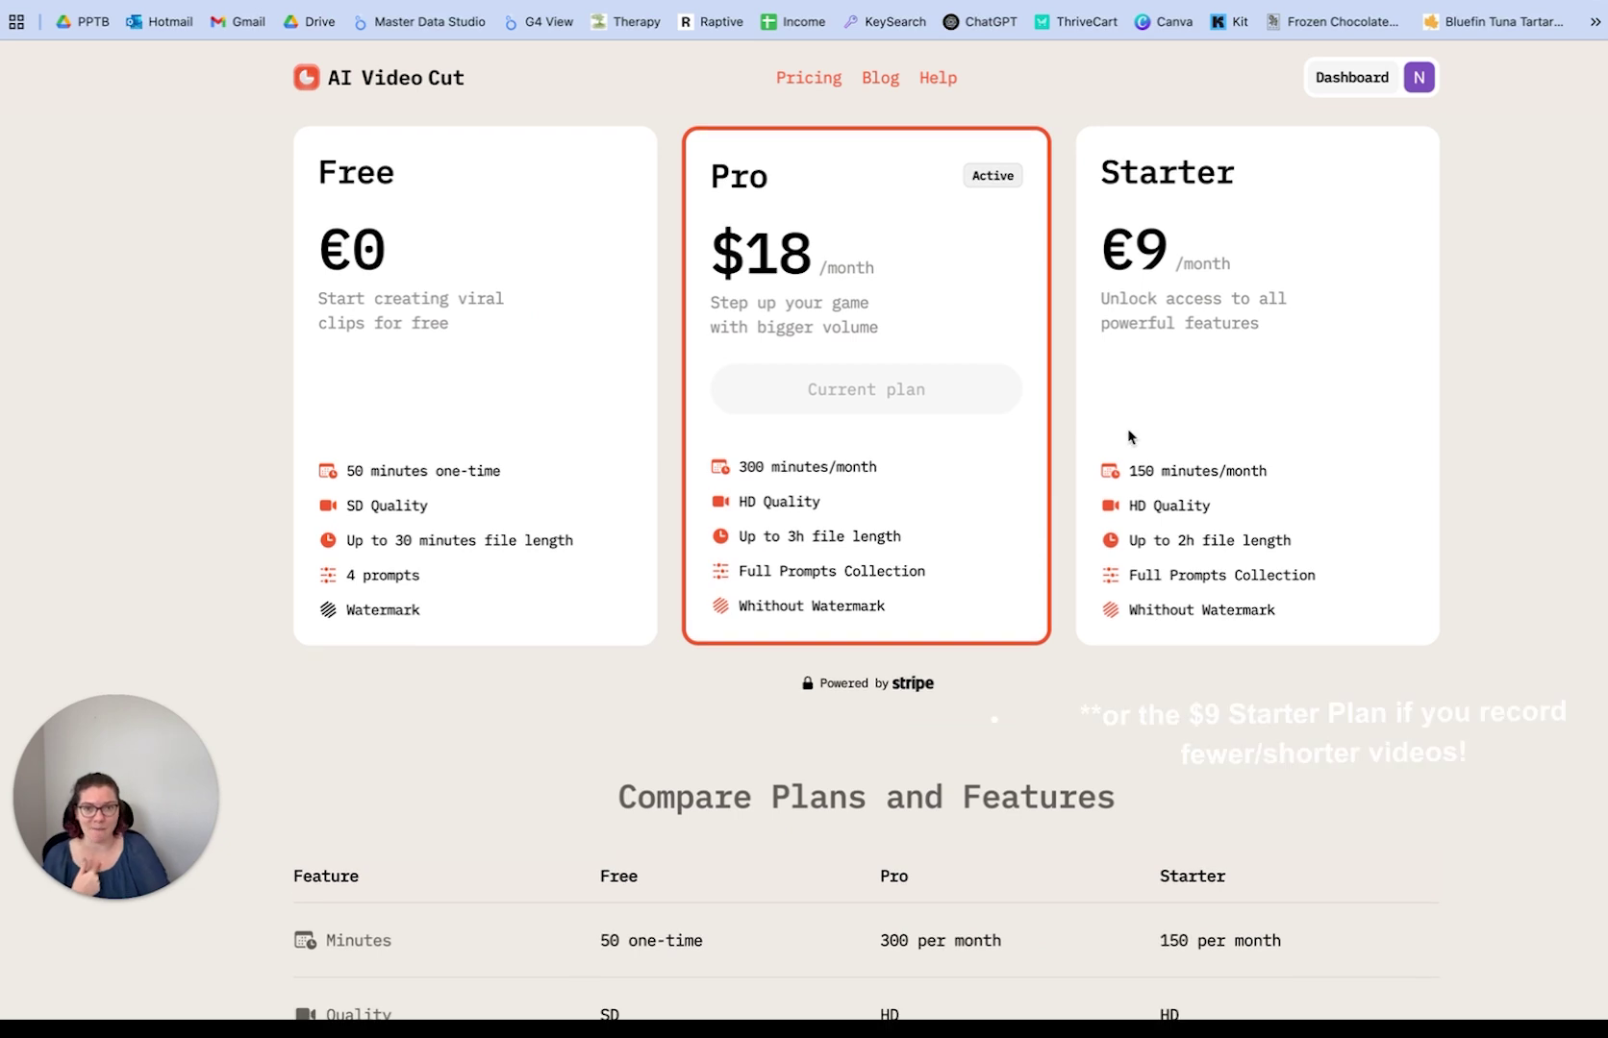
drag(733, 535, 926, 531)
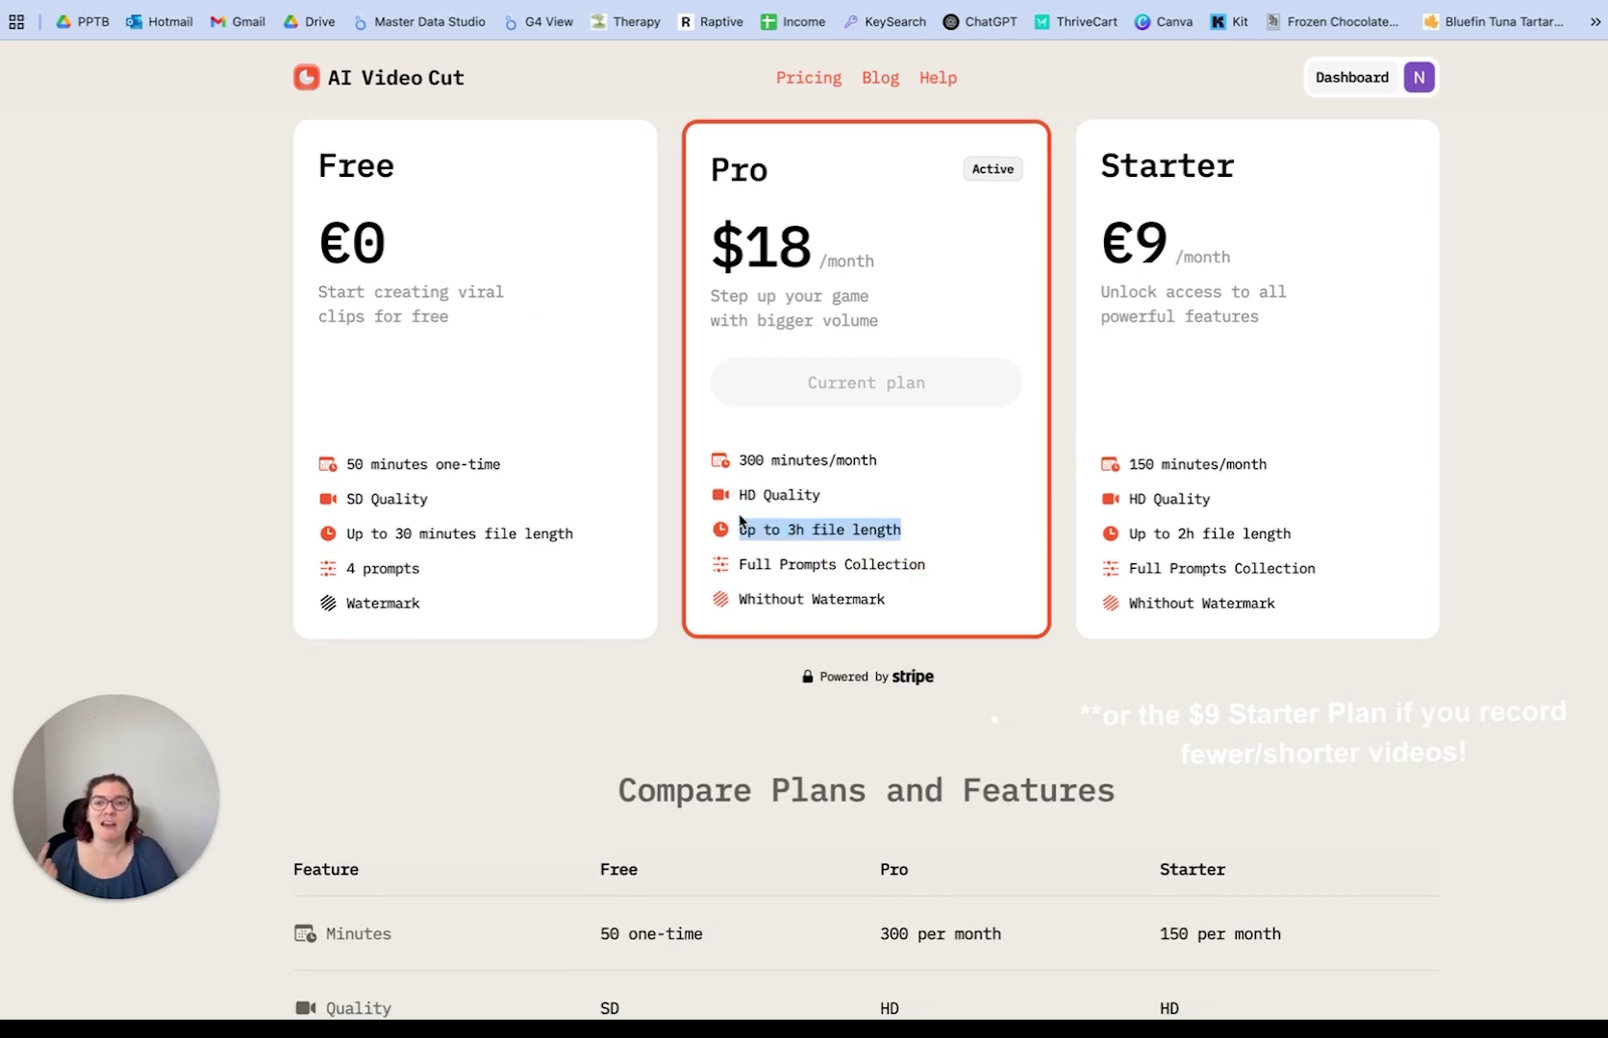
drag(732, 496, 931, 608)
click(872, 602)
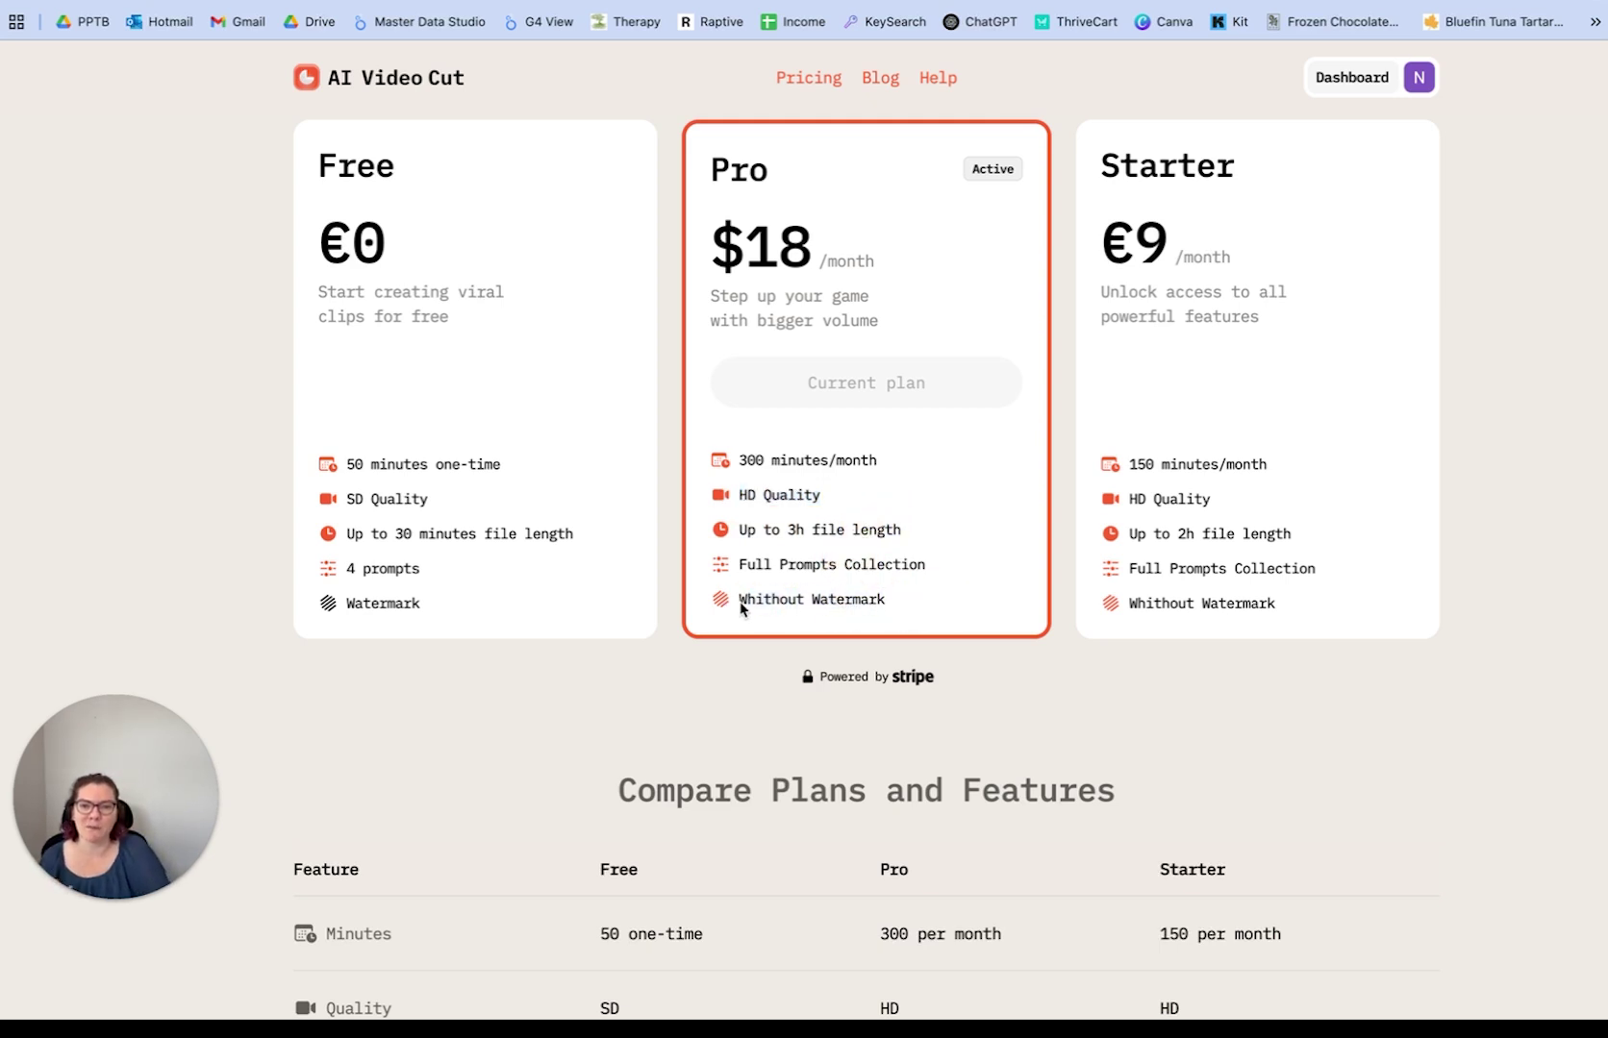
drag(735, 564, 940, 563)
scroll(940, 564, down, 8)
drag(600, 449, 746, 550)
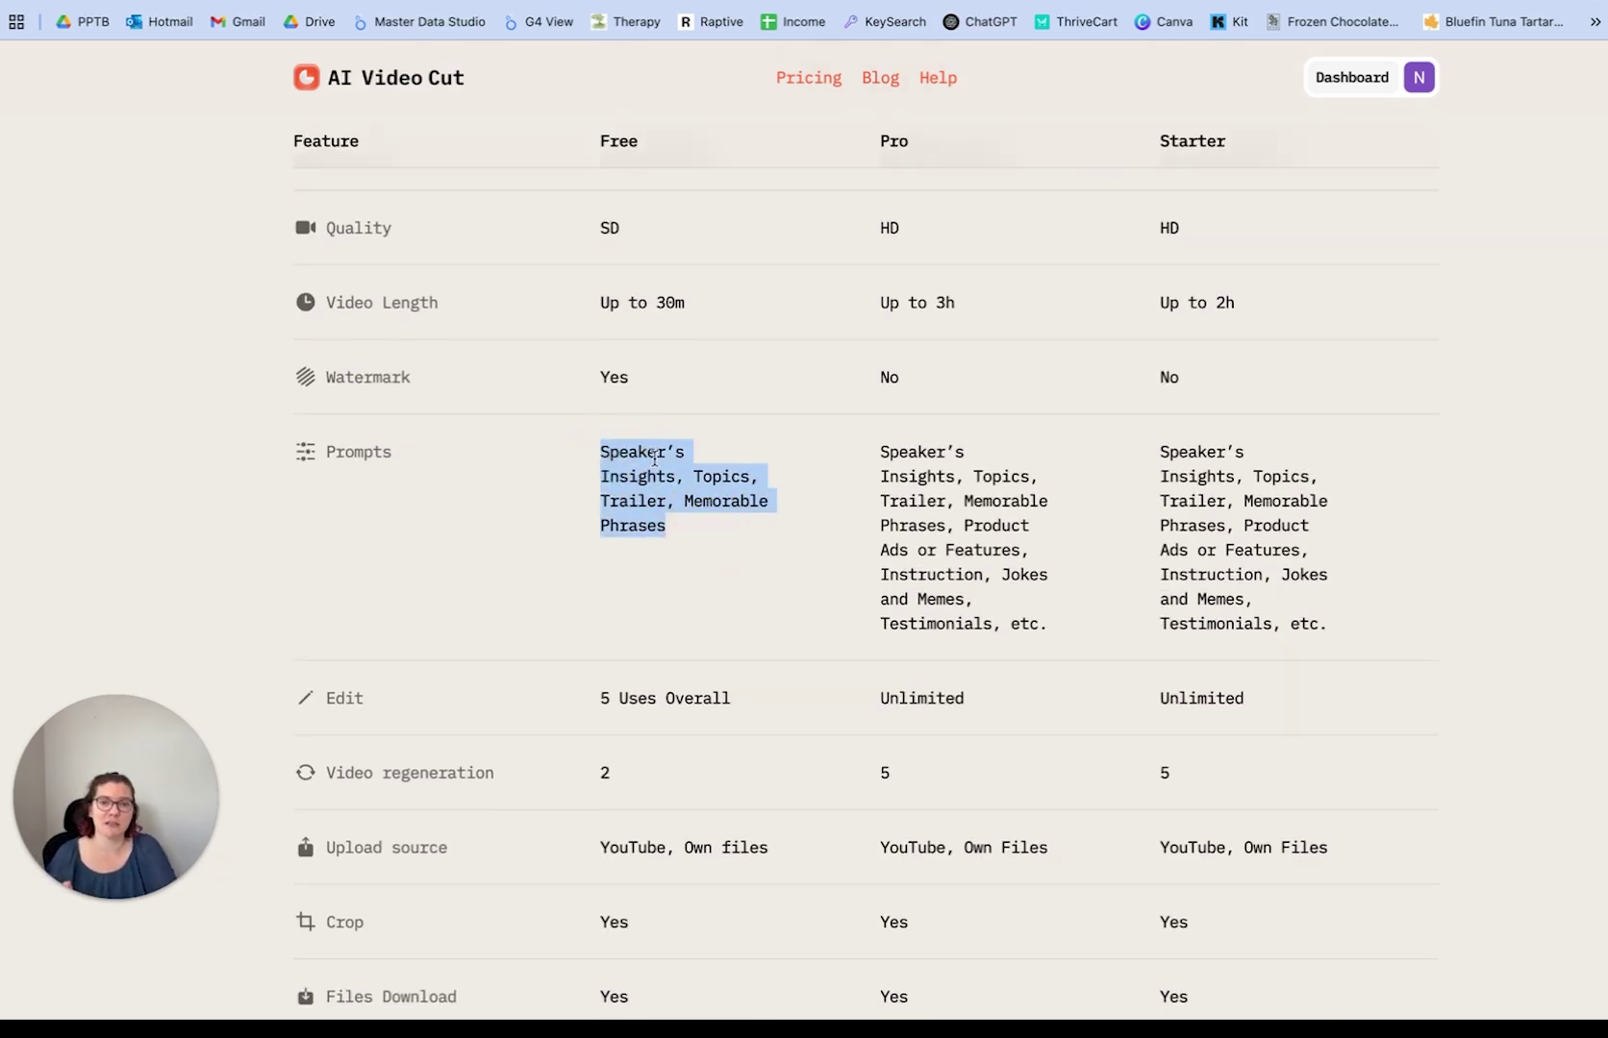
click(720, 484)
drag(688, 500, 735, 531)
click(733, 548)
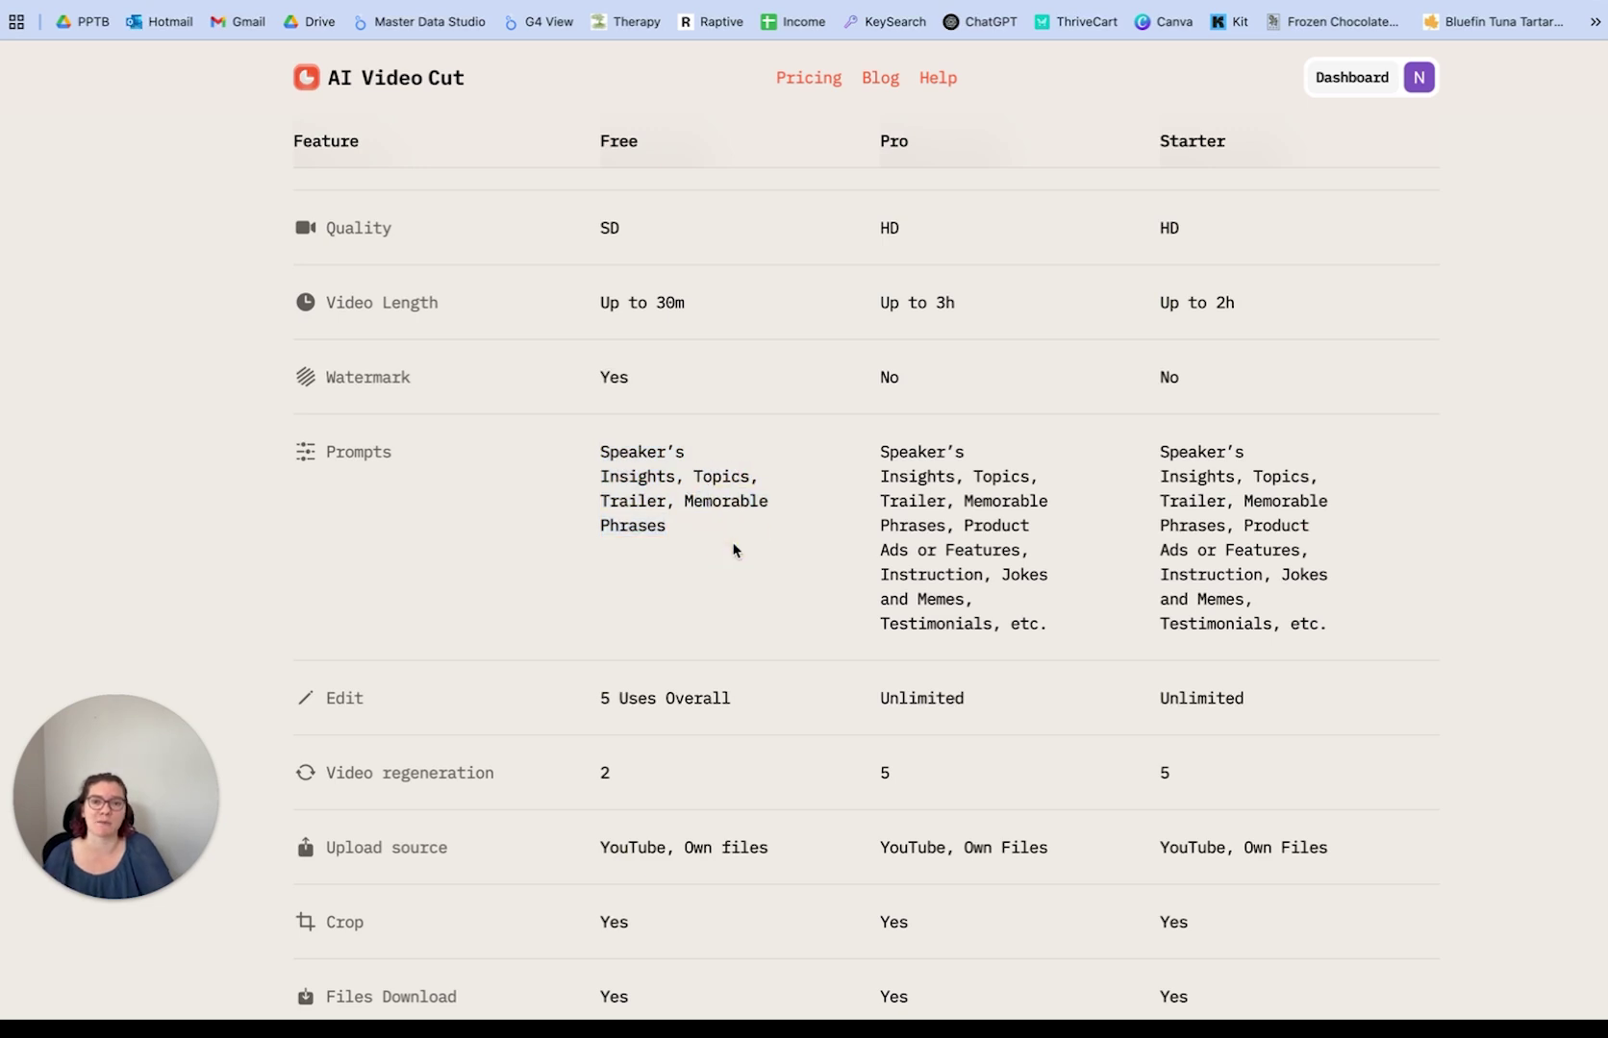
drag(880, 449, 1051, 623)
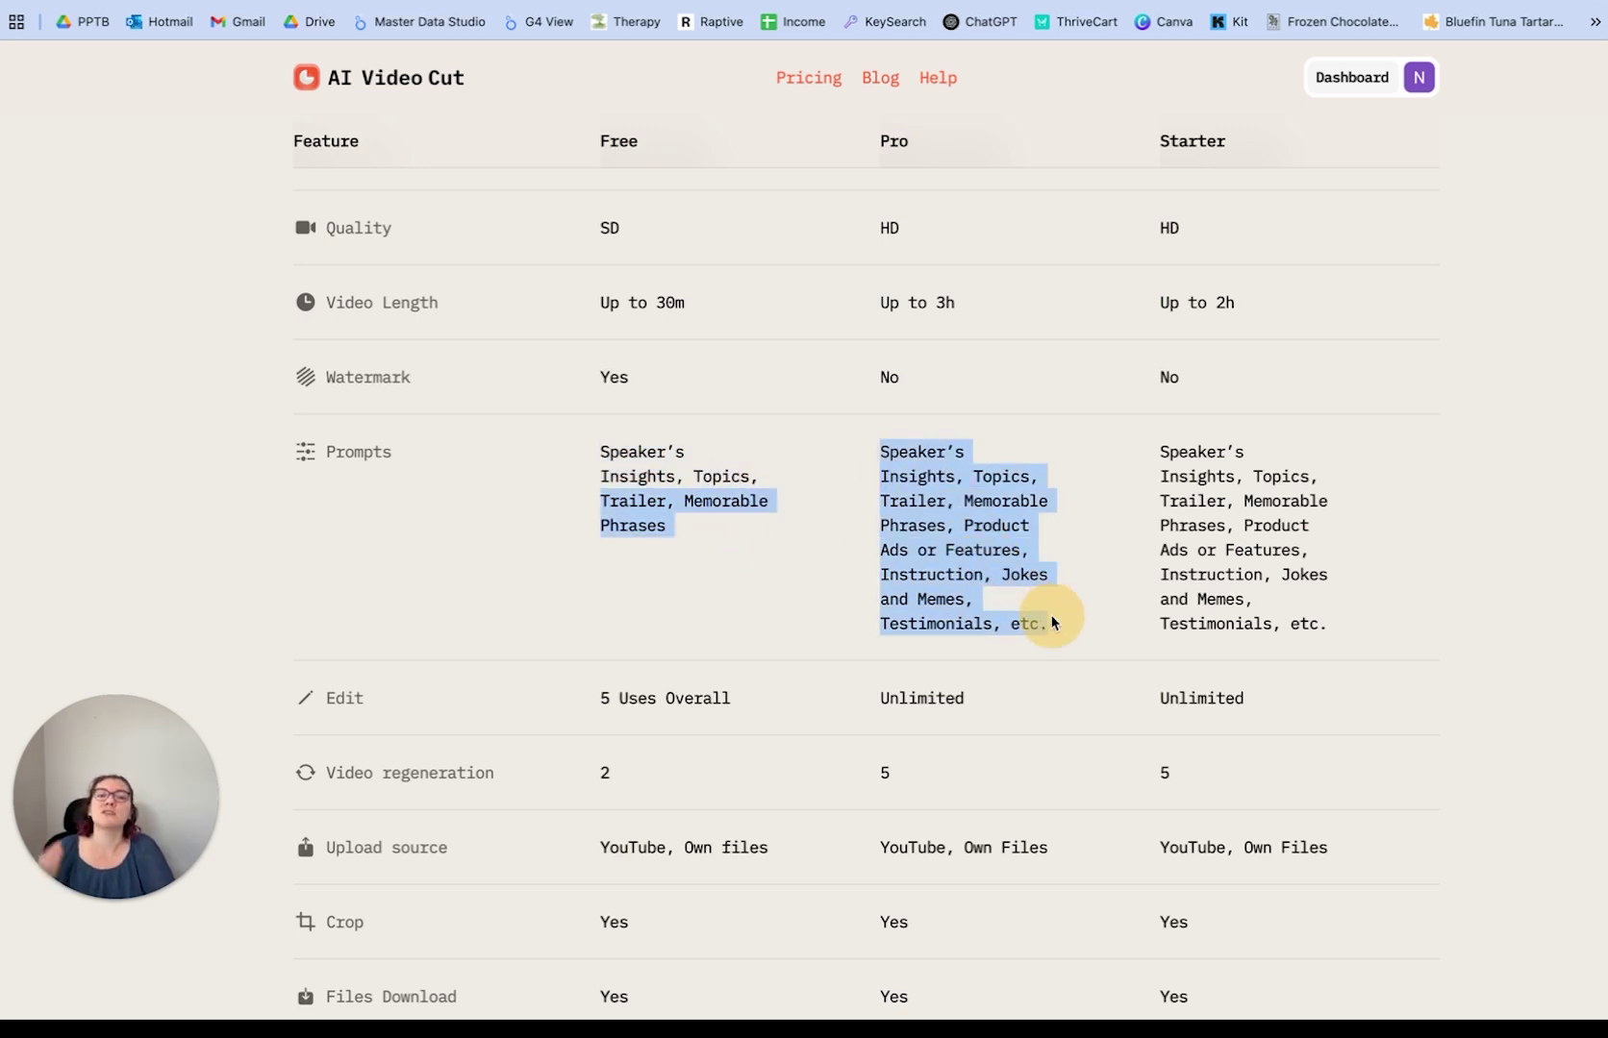
click(1052, 623)
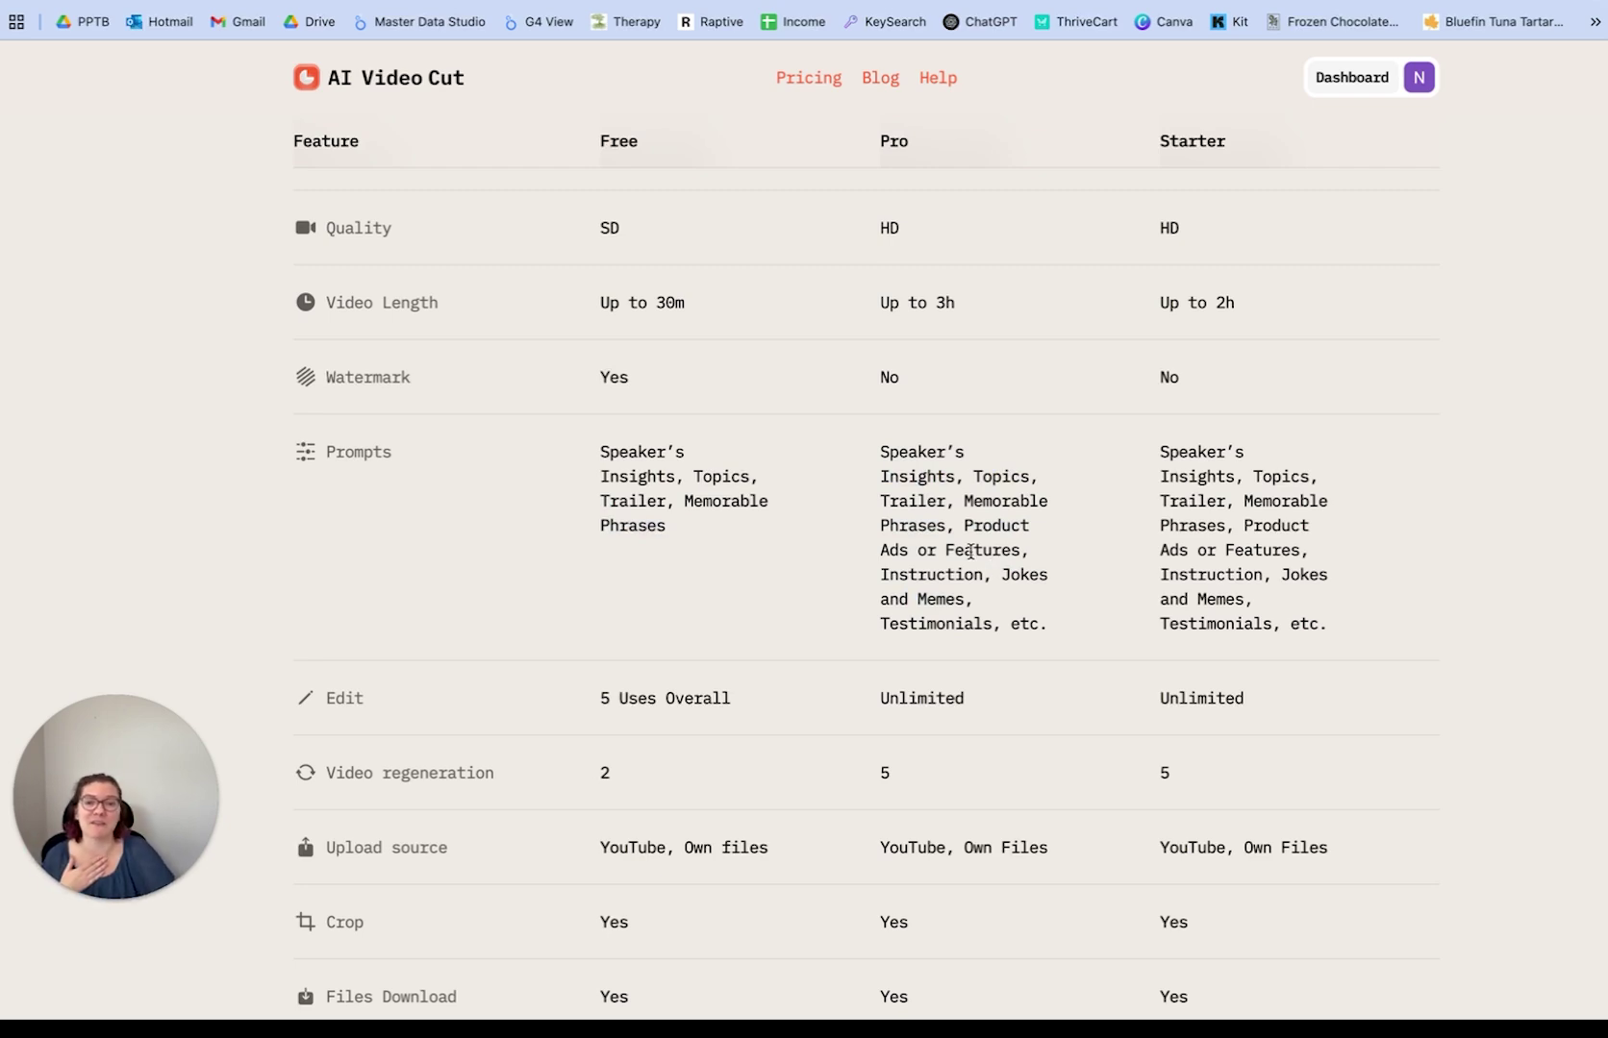
scroll(1029, 577, down, 3)
scroll(944, 588, up, 15)
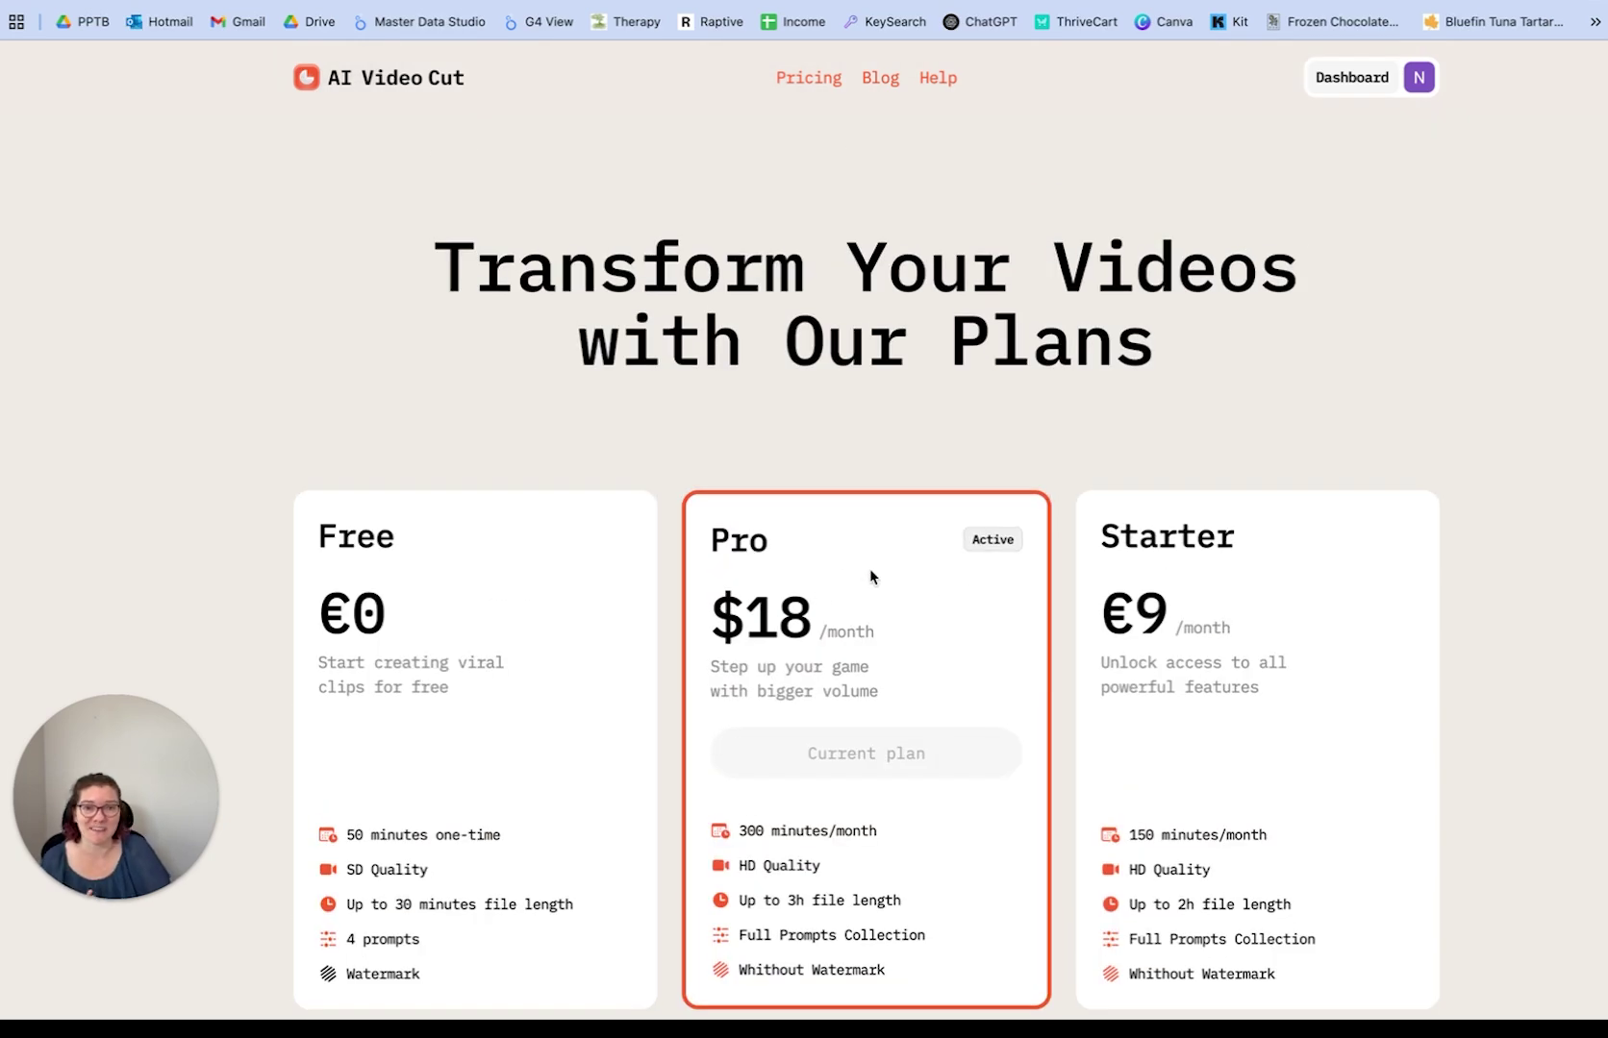
scroll(867, 576, down, 1)
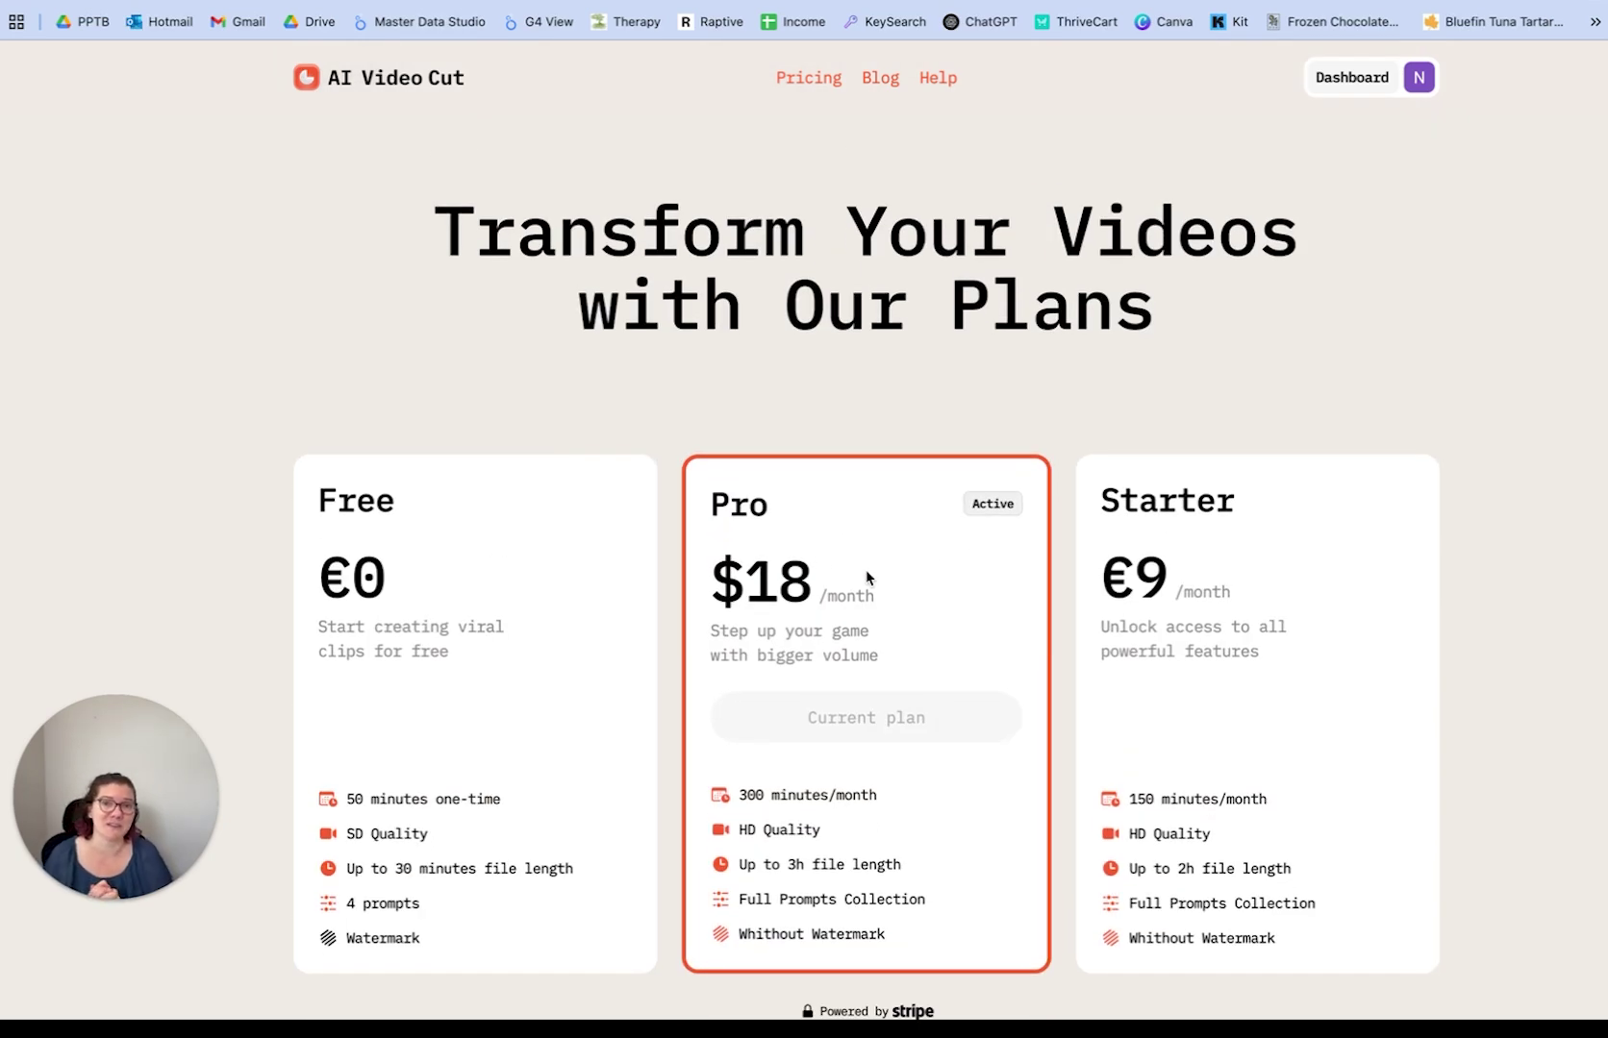